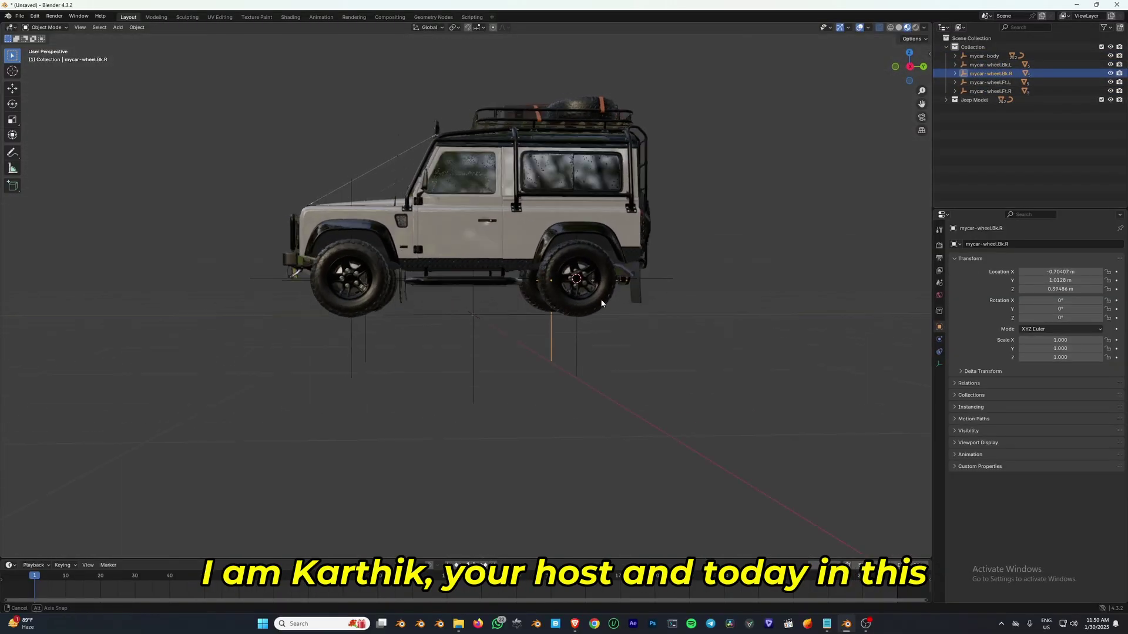
- Select all the jeep's body and wheel empties and add a Car (deformation rig) armature
{"action": "middle_click_drag", "start_coordinate": [569, 319], "coordinate": [582, 312], "text": "shift"}
{"action": "left_click_drag", "start_coordinate": [675, 415], "coordinate": [325, 331]}
{"action": "middle_click_drag", "start_coordinate": [324, 332], "coordinate": [463, 310]}
{"action": "key", "text": "shift+a"}
{"action": "mouse_move", "coordinate": [463, 310]}
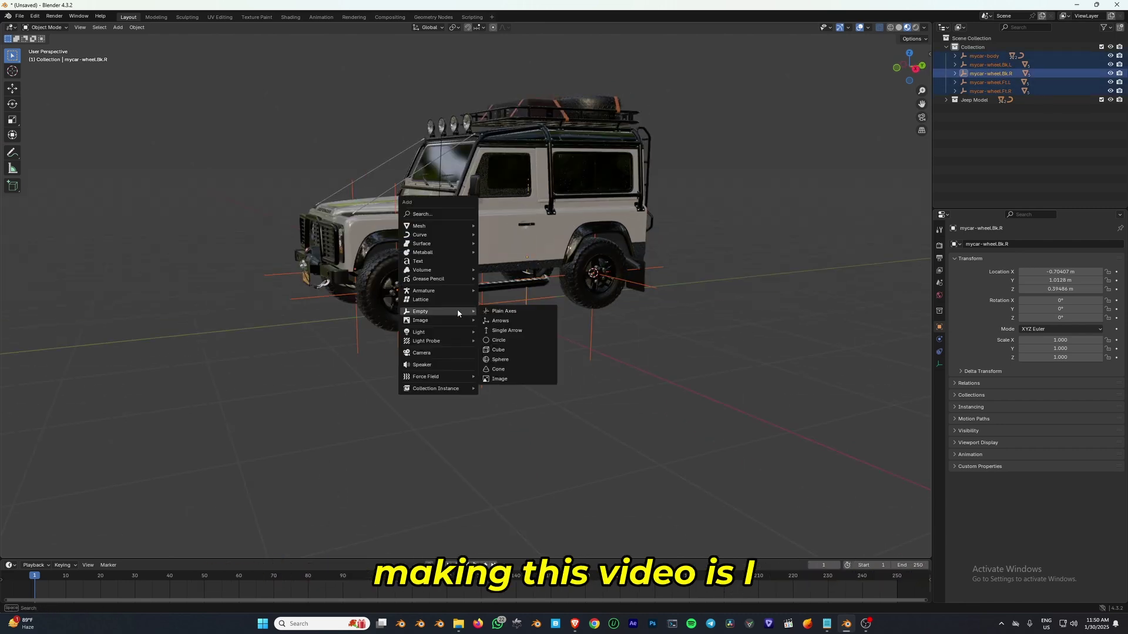
{"action": "mouse_move", "coordinate": [449, 290]}
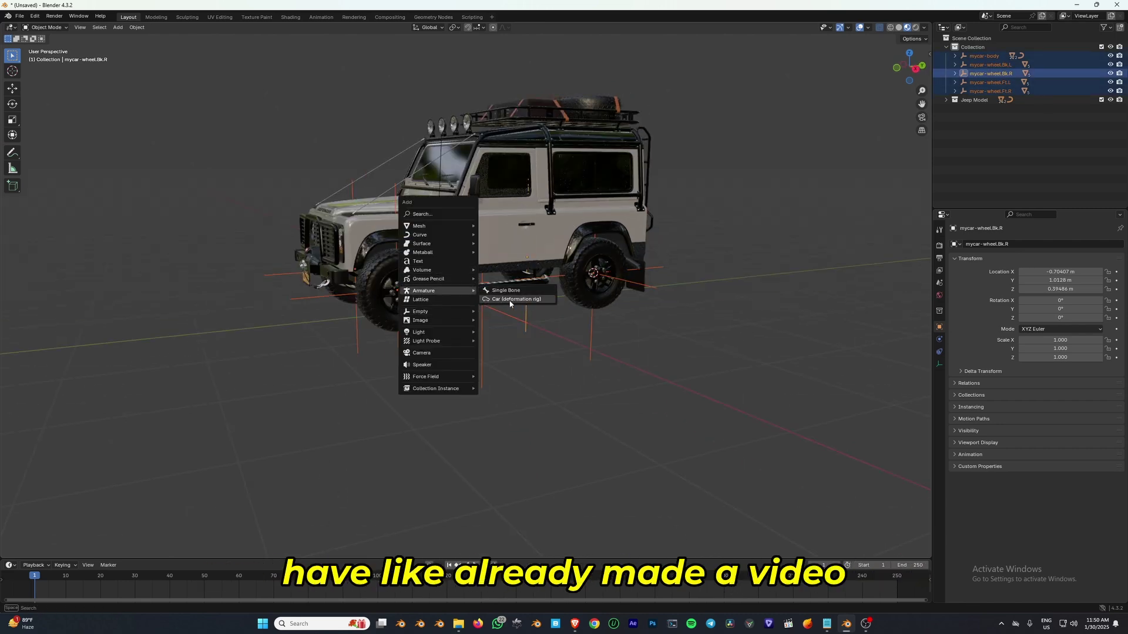
{"action": "left_click", "coordinate": [528, 303]}
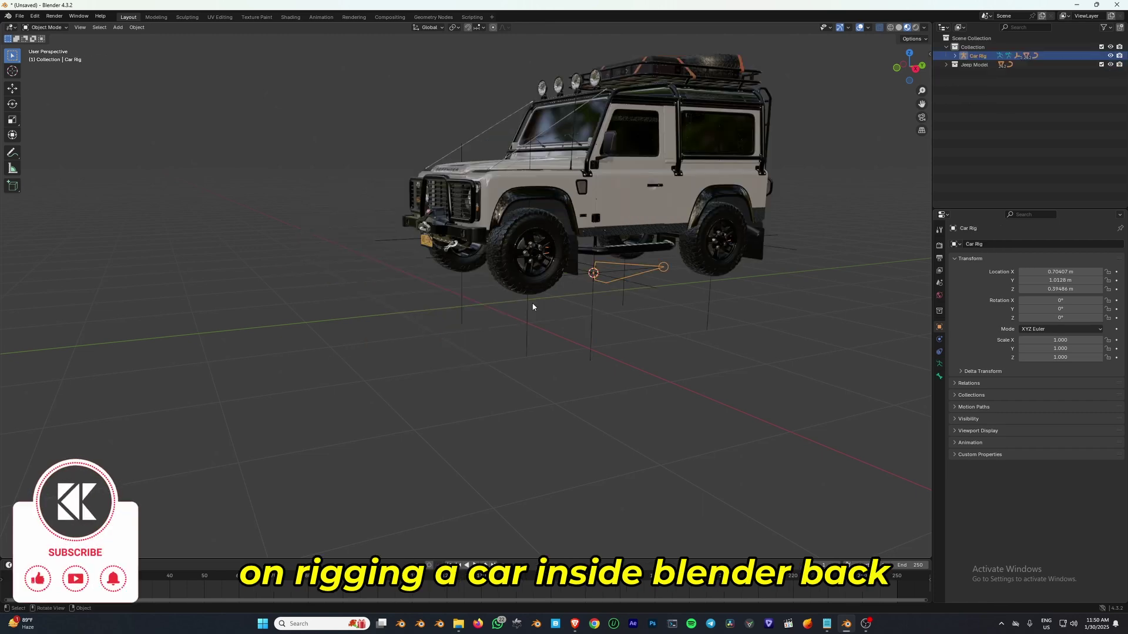
- Generate the animation rig for the car armature and open the Python error report in the info log
{"action": "middle_click_drag", "start_coordinate": [566, 344], "coordinate": [510, 333]}
{"action": "key", "text": "n"}
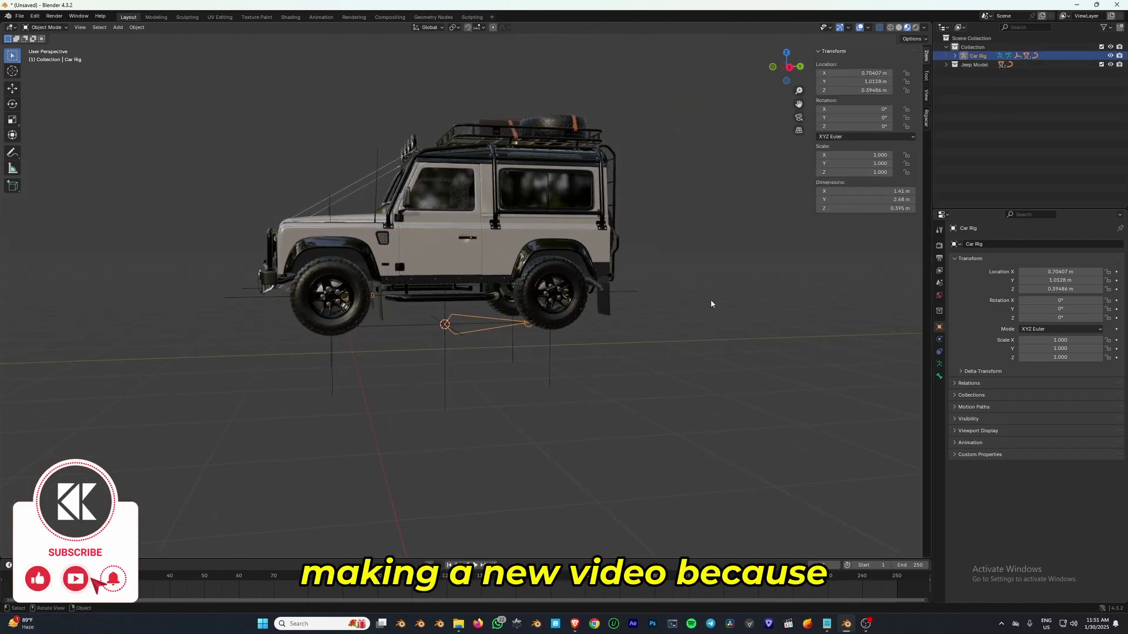
{"action": "left_click", "coordinate": [926, 117]}
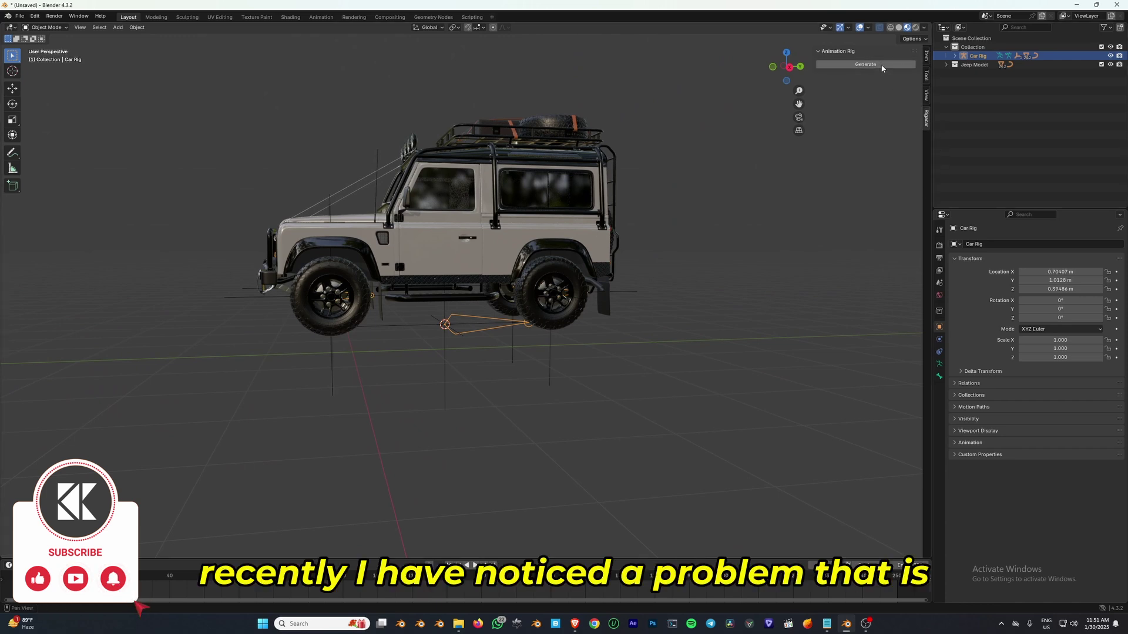
{"action": "left_click", "coordinate": [881, 65]}
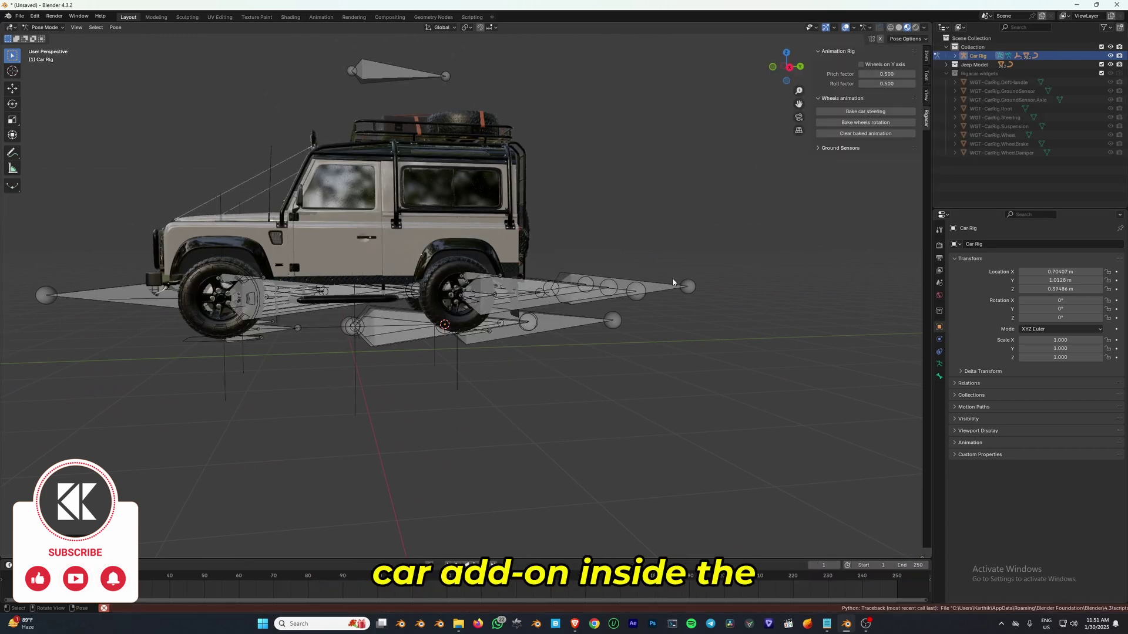
{"action": "left_click", "coordinate": [937, 612]}
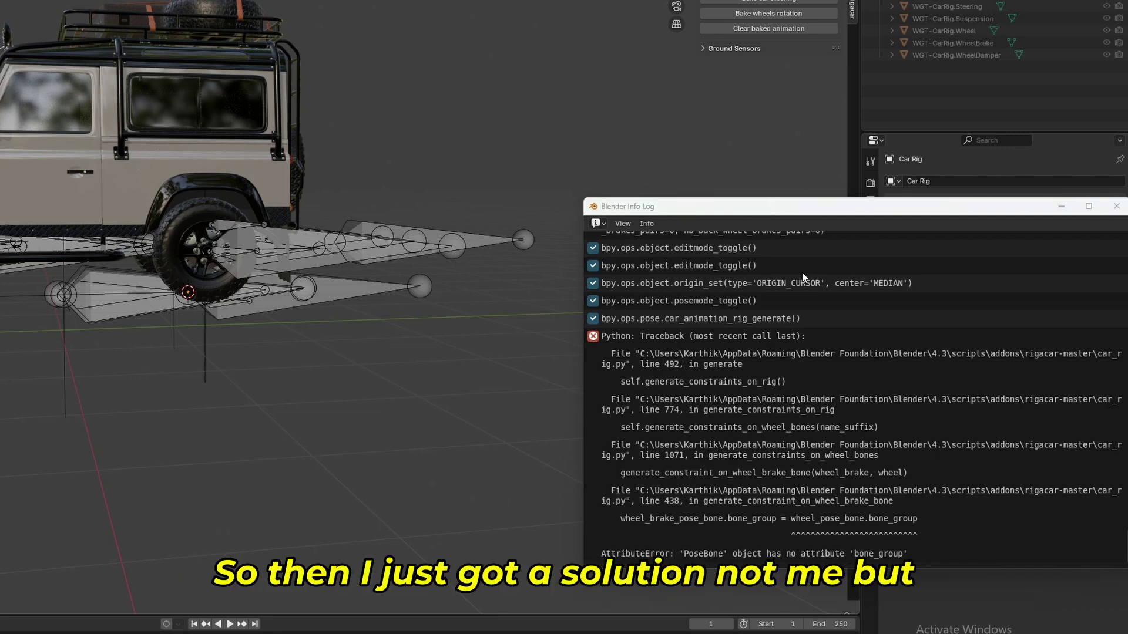
{"action": "left_click_drag", "start_coordinate": [903, 219], "coordinate": [764, 206]}
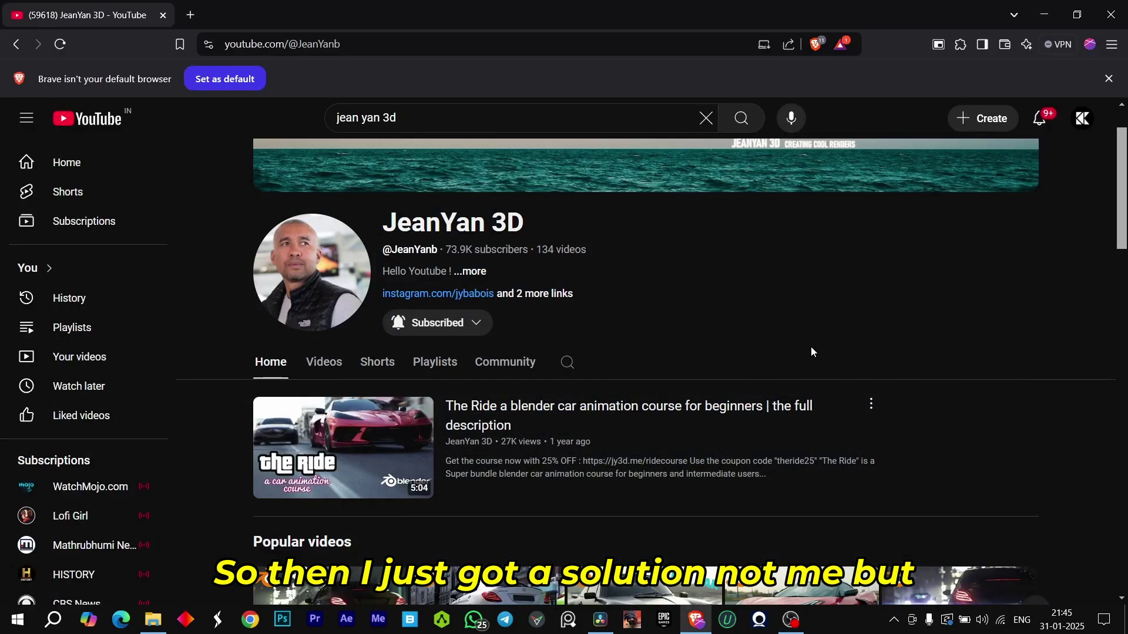
- Switch to the browser and look through the videos on the JeanYan 3D YouTube channel
{"action": "scroll", "coordinate": [811, 347], "scroll_direction": "down", "scroll_amount": 5}
{"action": "scroll", "coordinate": [813, 351], "scroll_direction": "down", "scroll_amount": 3}
{"action": "scroll", "coordinate": [674, 305], "scroll_direction": "up", "scroll_amount": 4}
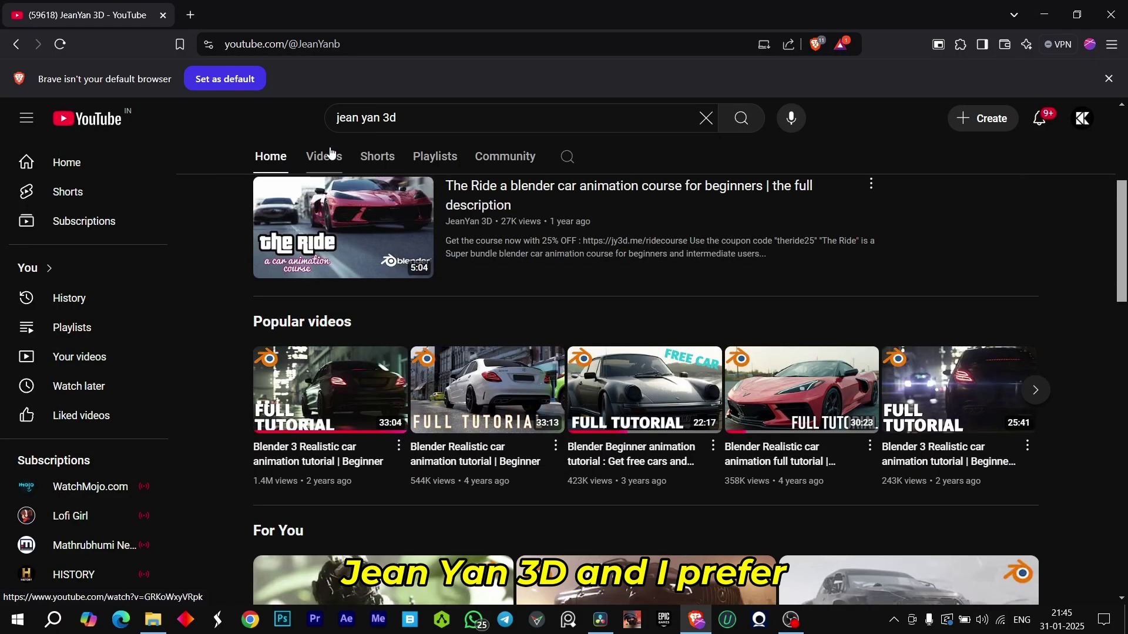
{"action": "scroll", "coordinate": [675, 306], "scroll_direction": "down", "scroll_amount": 1}
{"action": "scroll", "coordinate": [675, 302], "scroll_direction": "down", "scroll_amount": 8}
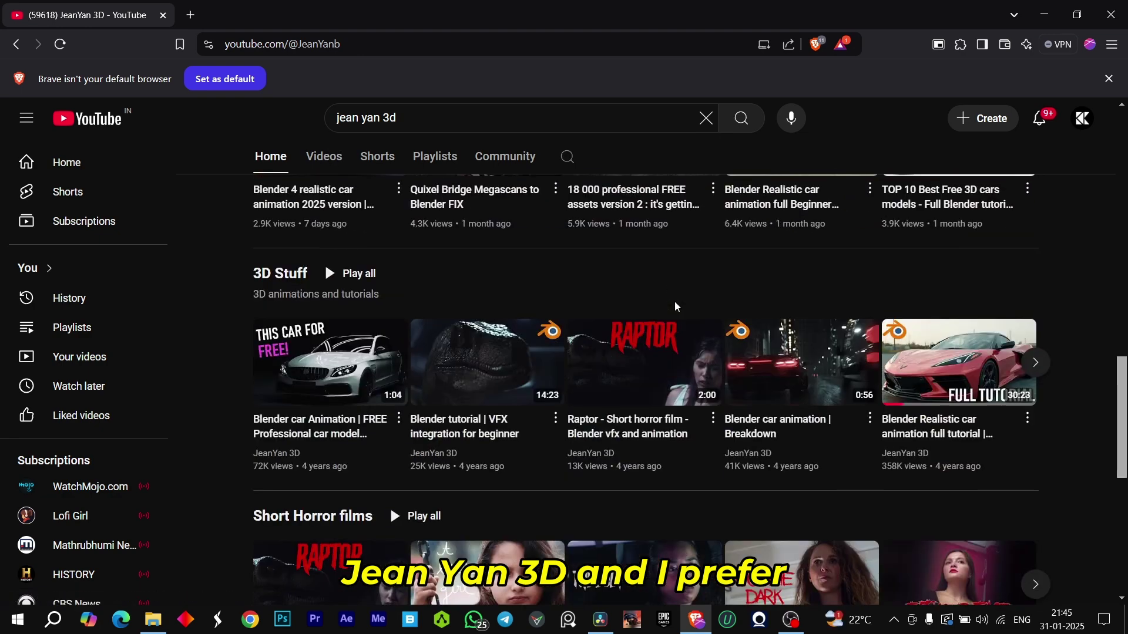
{"action": "scroll", "coordinate": [675, 301], "scroll_direction": "down", "scroll_amount": 3}
{"action": "scroll", "coordinate": [676, 303], "scroll_direction": "down", "scroll_amount": 3}
{"action": "scroll", "coordinate": [675, 303], "scroll_direction": "up", "scroll_amount": 9}
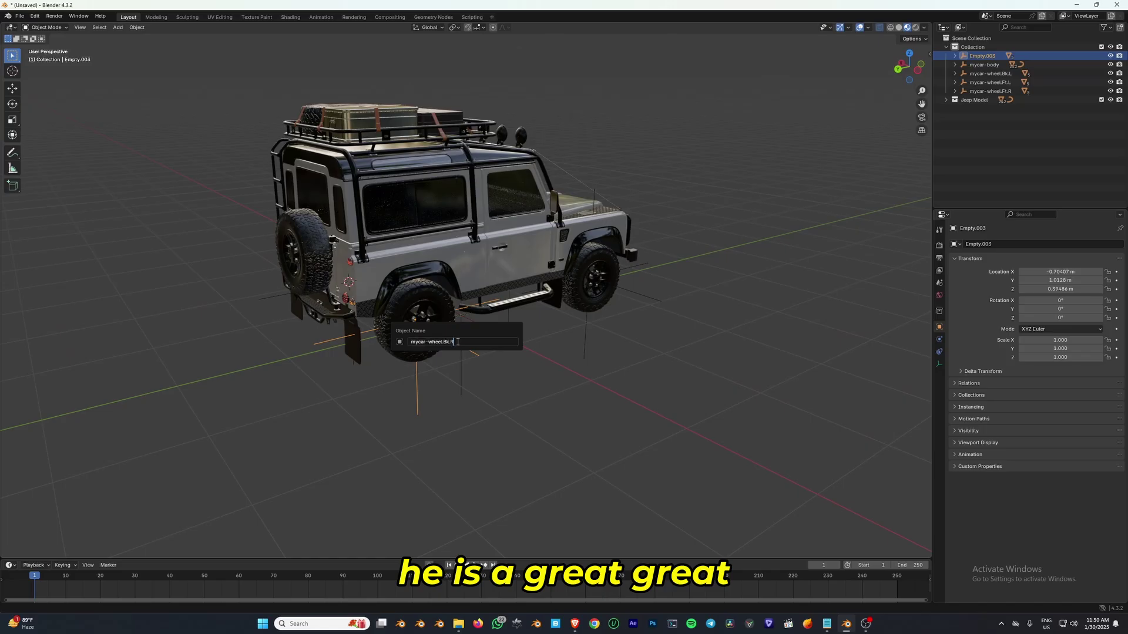
- Rename the rear right wheel's empty as mycar-wheel.Bk.R
{"action": "key", "text": "Return"}
{"action": "middle_click_drag", "start_coordinate": [385, 336], "coordinate": [514, 345]}
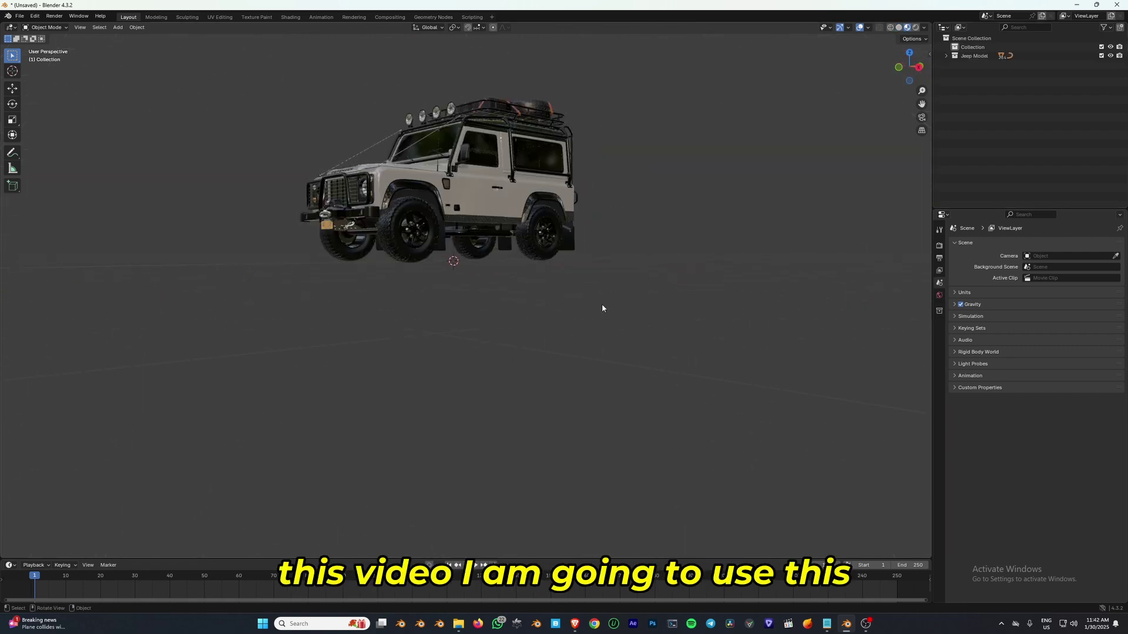
- Add a monkey mesh and raise it along Z above the jeep as a reference for the facing direction
{"action": "middle_click_drag", "start_coordinate": [593, 291], "coordinate": [438, 256]}
{"action": "scroll", "coordinate": [522, 276], "scroll_direction": "down", "scroll_amount": 3}
{"action": "middle_click_drag", "start_coordinate": [523, 274], "coordinate": [517, 279]}
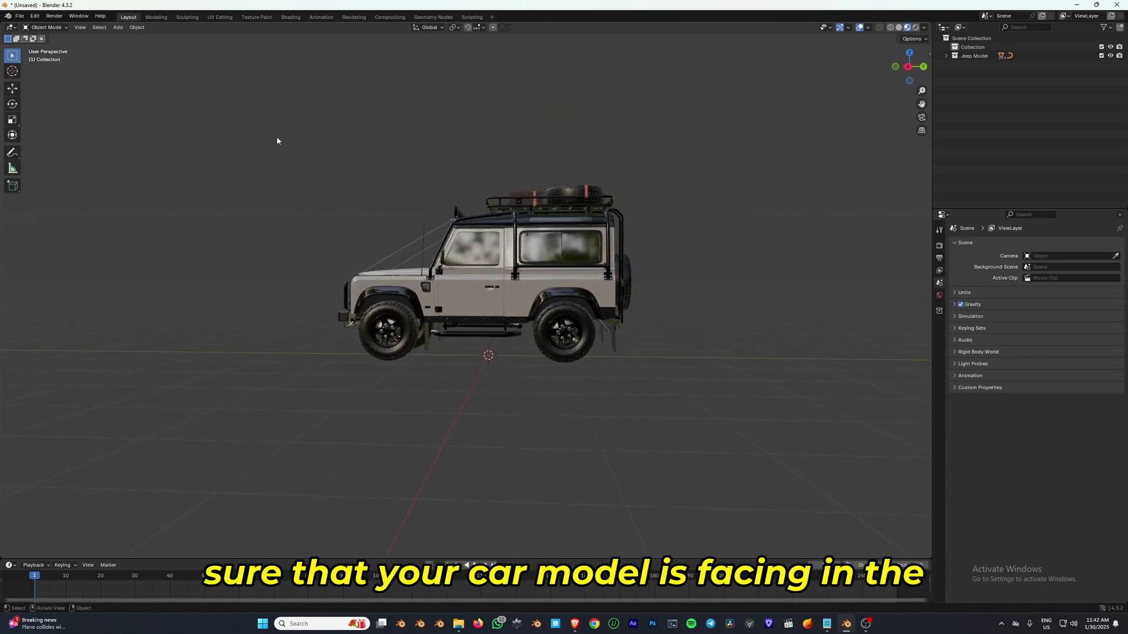
{"action": "middle_click_drag", "start_coordinate": [276, 140], "coordinate": [577, 295]}
{"action": "key", "text": "shift+a"}
{"action": "mouse_move", "coordinate": [683, 300]}
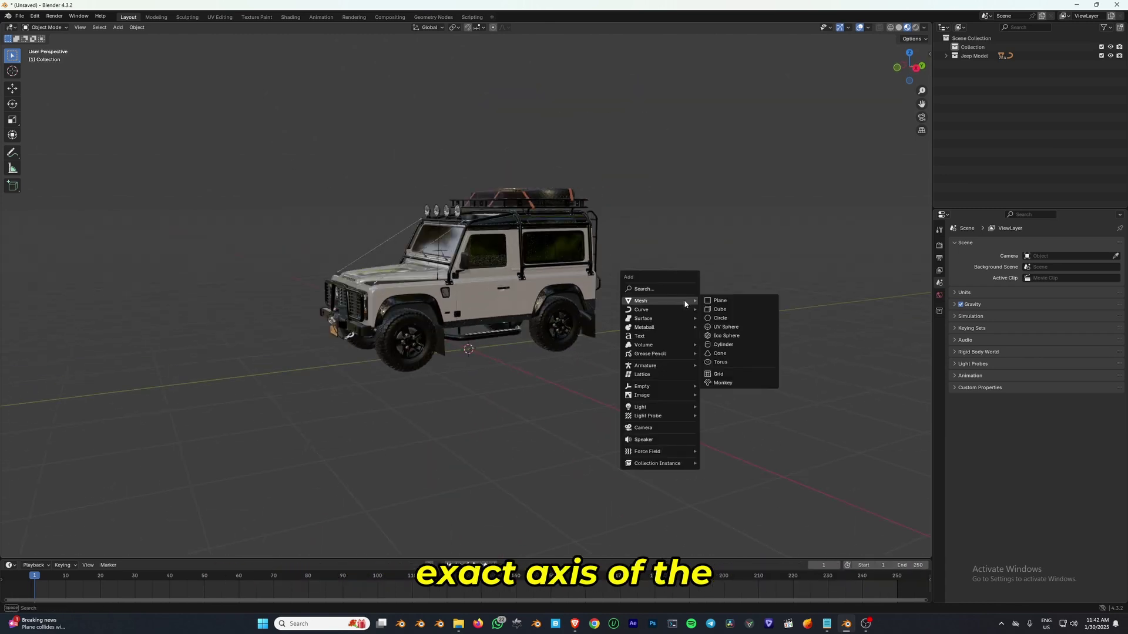
{"action": "left_click", "coordinate": [724, 383]}
{"action": "middle_click_drag", "start_coordinate": [511, 353], "coordinate": [519, 356]}
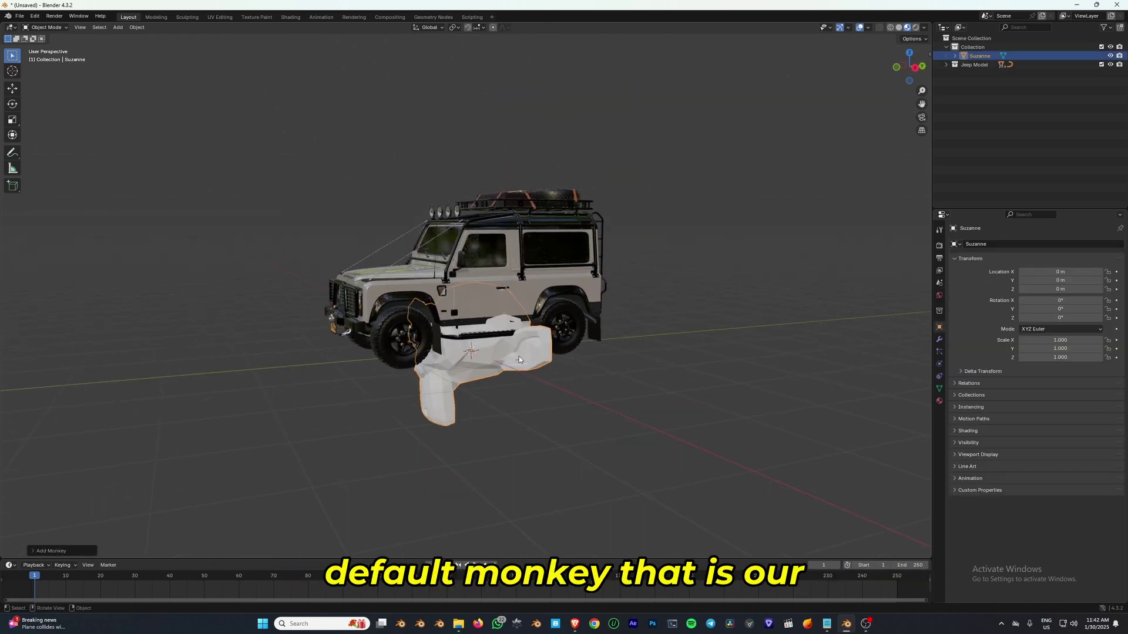
{"action": "key", "text": "g"}
{"action": "key", "text": "z"}
{"action": "left_click", "coordinate": [517, 131]}
- Compare the monkey's facing direction with the jeep's and delete the monkey
{"action": "middle_click_drag", "start_coordinate": [517, 132], "coordinate": [541, 276]}
{"action": "scroll", "coordinate": [519, 179], "scroll_direction": "up", "scroll_amount": 2}
{"action": "scroll", "coordinate": [496, 210], "scroll_direction": "down", "scroll_amount": 3}
{"action": "scroll", "coordinate": [497, 251], "scroll_direction": "up", "scroll_amount": 2}
{"action": "key", "text": "Delete"}
- Select the entire jeep and snap the 3D cursor to the selection
{"action": "left_click_drag", "start_coordinate": [270, 148], "coordinate": [577, 351]}
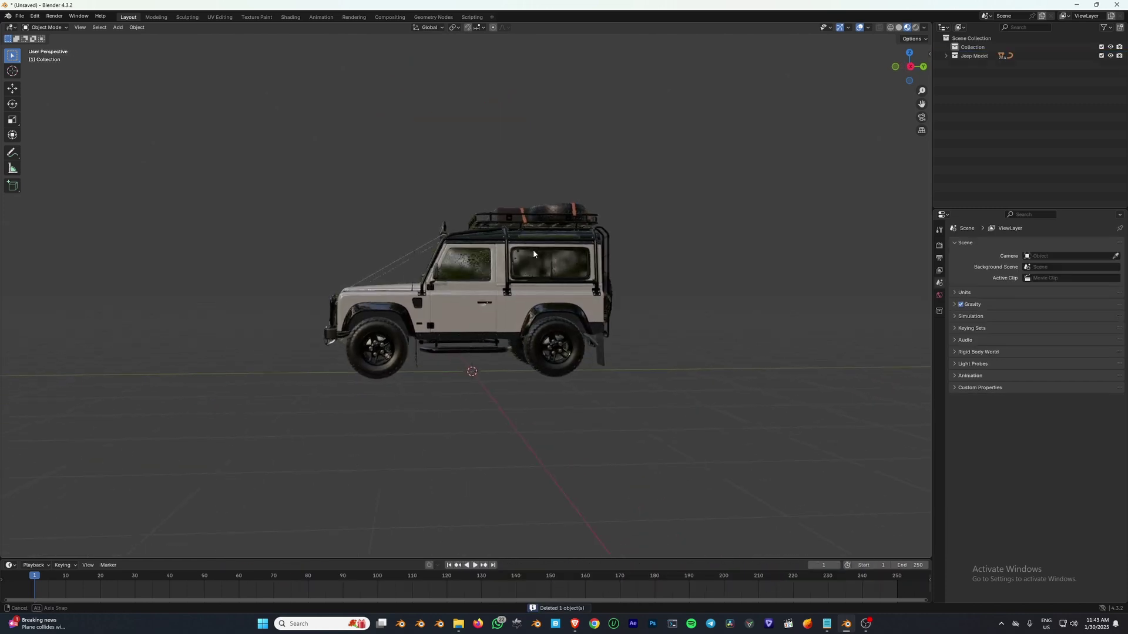
{"action": "left_click_drag", "start_coordinate": [270, 149], "coordinate": [577, 351]}
{"action": "middle_click_drag", "start_coordinate": [577, 351], "coordinate": [487, 338]}
{"action": "key", "text": "shift+s"}
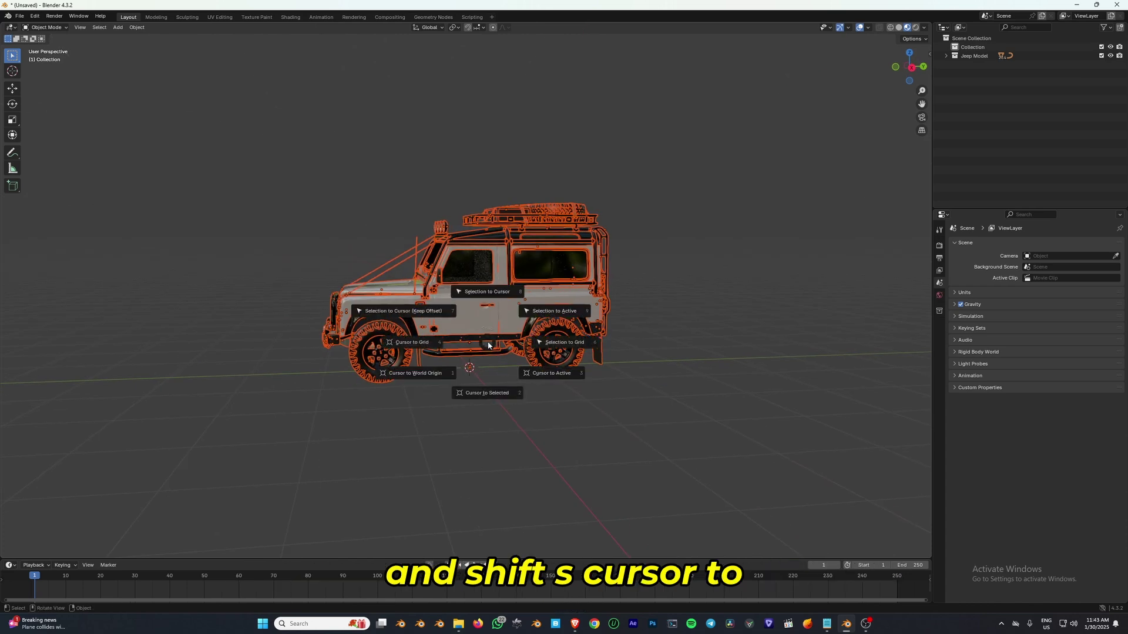
{"action": "key", "text": "KP_Decimal"}
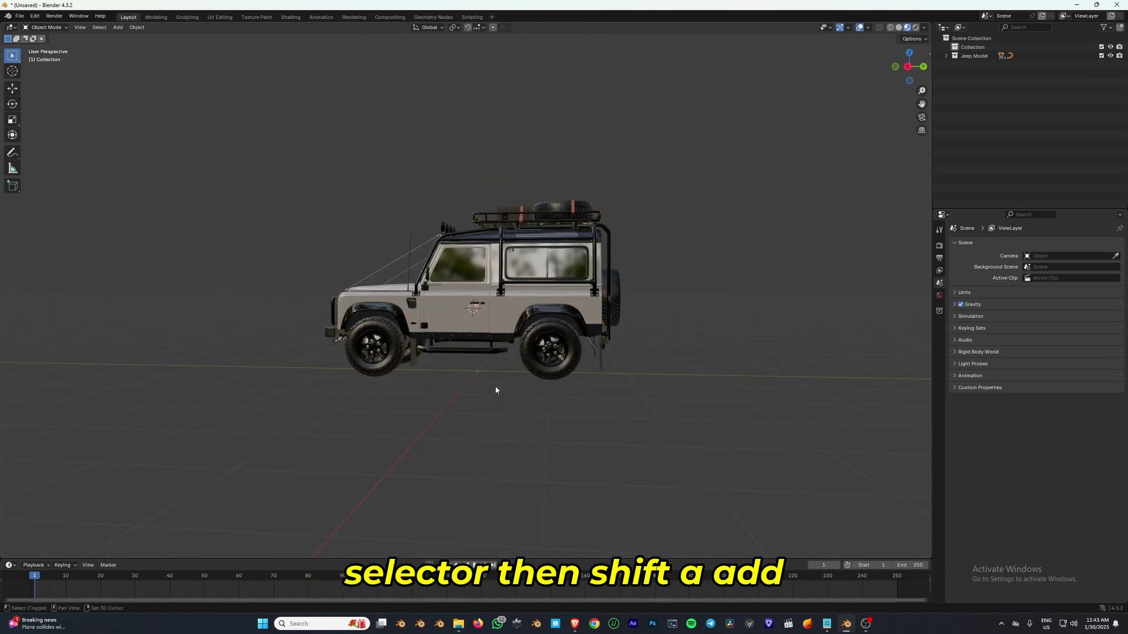
- Add a Plain Axes empty at the 3D cursor and scale it to about 1.54
{"action": "key", "text": "shift+a"}
{"action": "mouse_move", "coordinate": [497, 390]}
{"action": "mouse_move", "coordinate": [485, 472]}
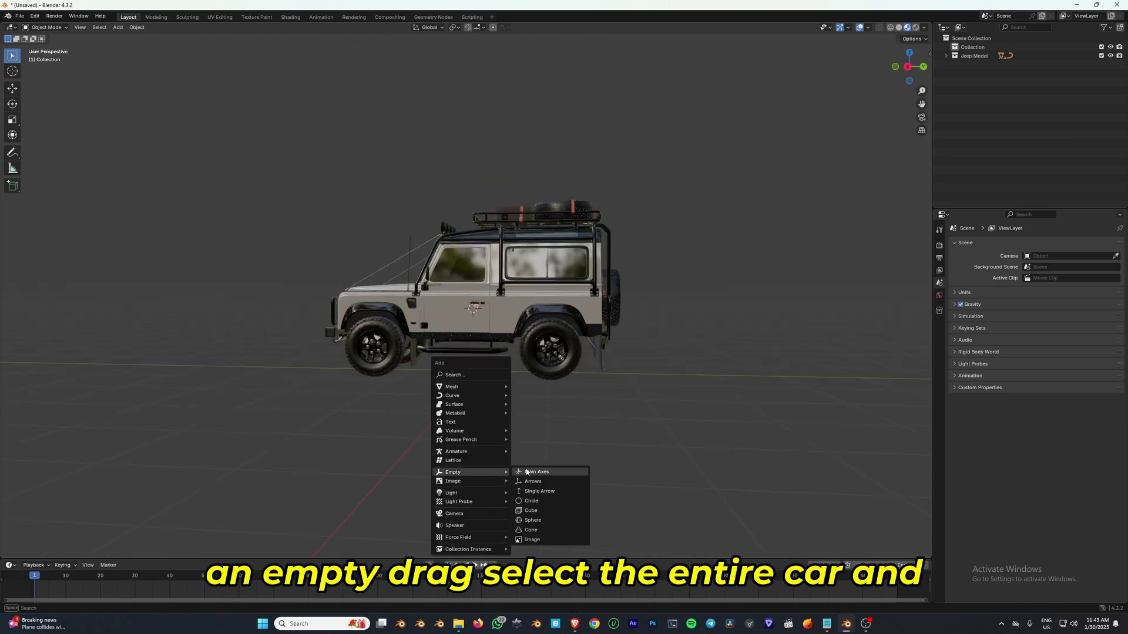
{"action": "left_click", "coordinate": [531, 472]}
{"action": "key", "text": "s"}
{"action": "left_click", "coordinate": [564, 336]}
{"action": "mouse_move", "coordinate": [564, 336]}
{"action": "middle_mouse_down"}
{"action": "mouse_move", "coordinate": [621, 338]}
{"action": "mouse_move", "coordinate": [568, 338]}
{"action": "middle_mouse_up"}
- Parent all the jeep's objects to the new empty using Object (Keep Transform)
{"action": "left_click_drag", "start_coordinate": [252, 139], "coordinate": [587, 356]}
{"action": "left_click", "coordinate": [474, 390], "text": "shift"}
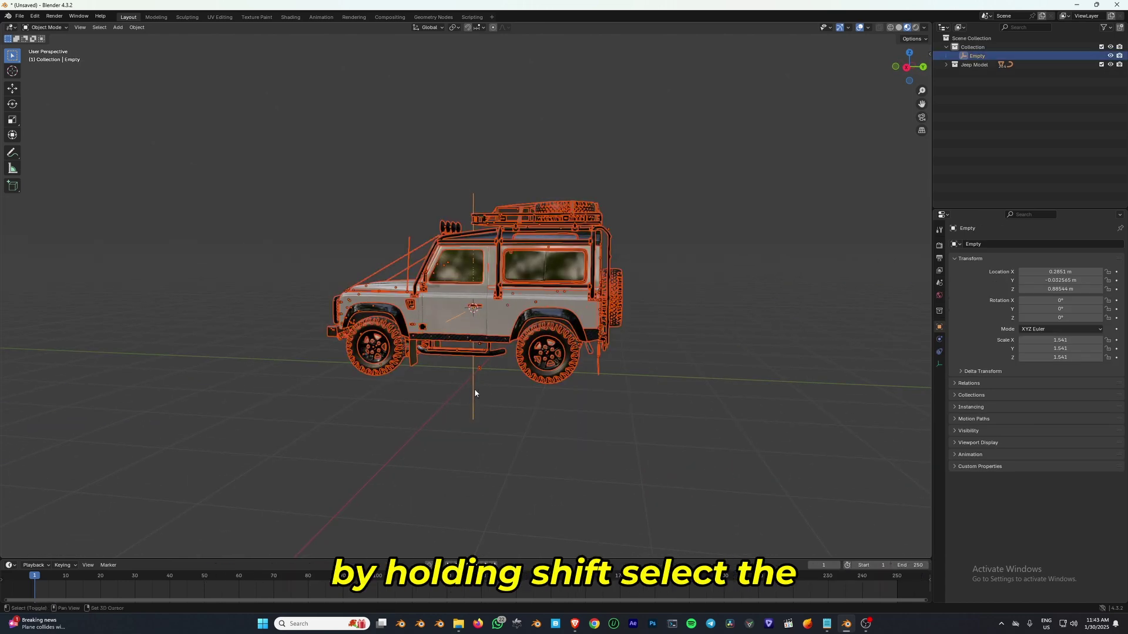
{"action": "key", "text": "ctrl+p"}
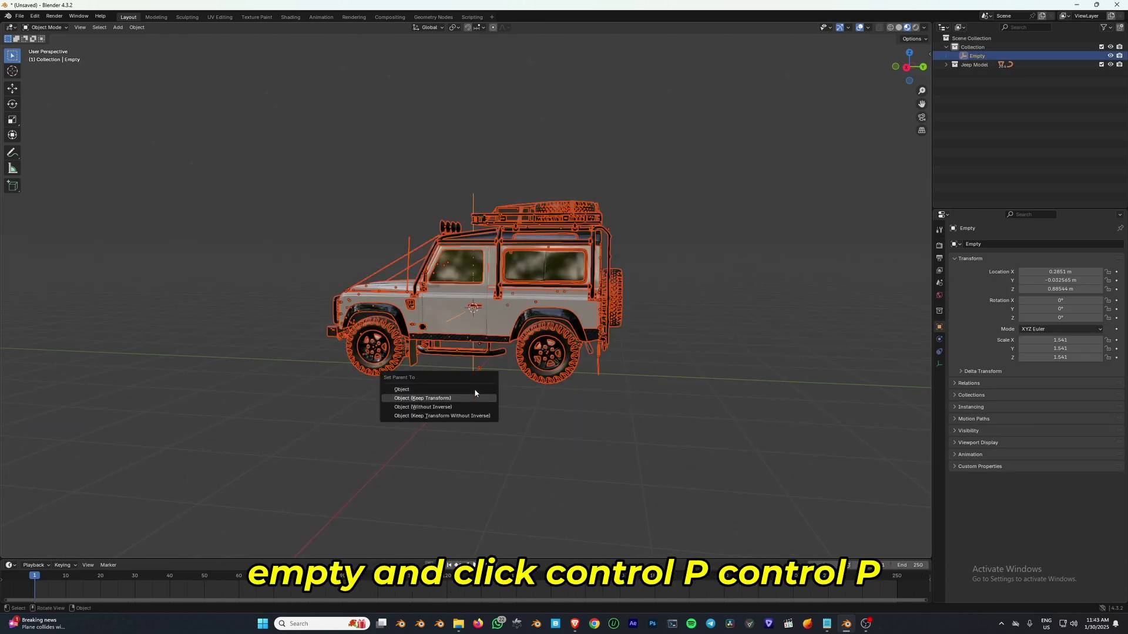
{"action": "left_click", "coordinate": [475, 392]}
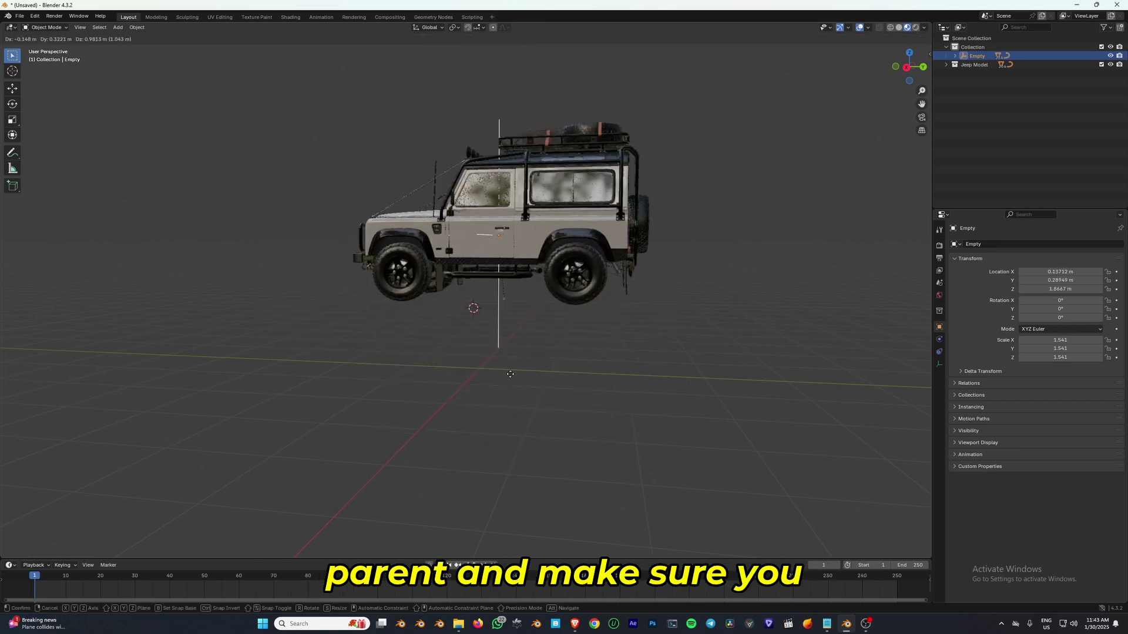
- Apply all transforms to the jeep's parent empty
{"action": "left_click", "coordinate": [869, 27]}
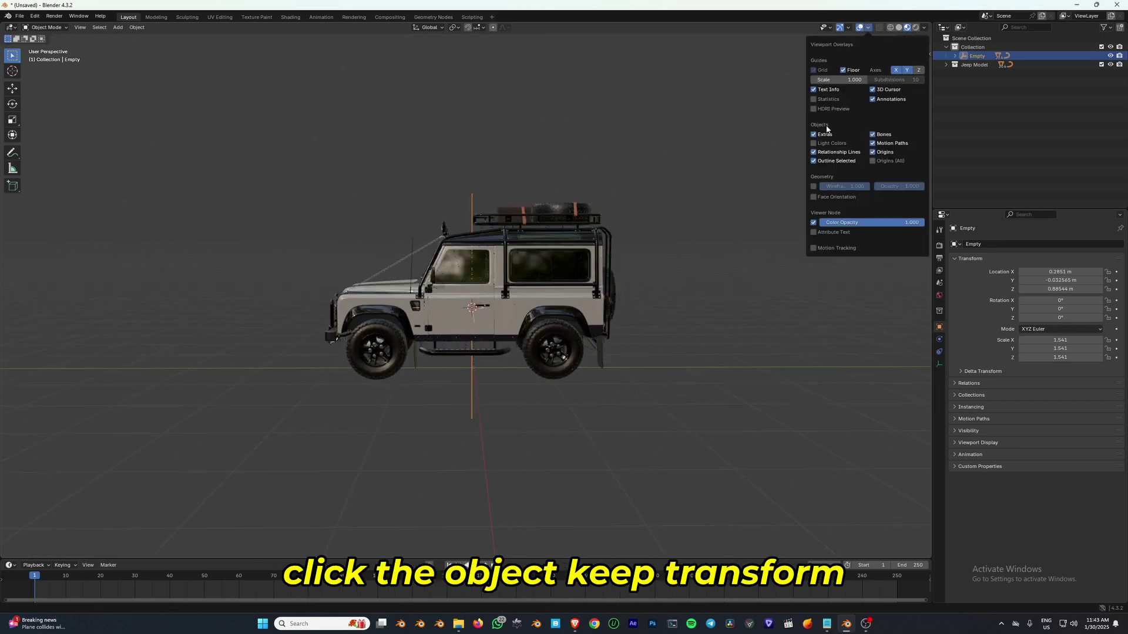
{"action": "scroll", "coordinate": [538, 386], "scroll_direction": "up", "scroll_amount": 3}
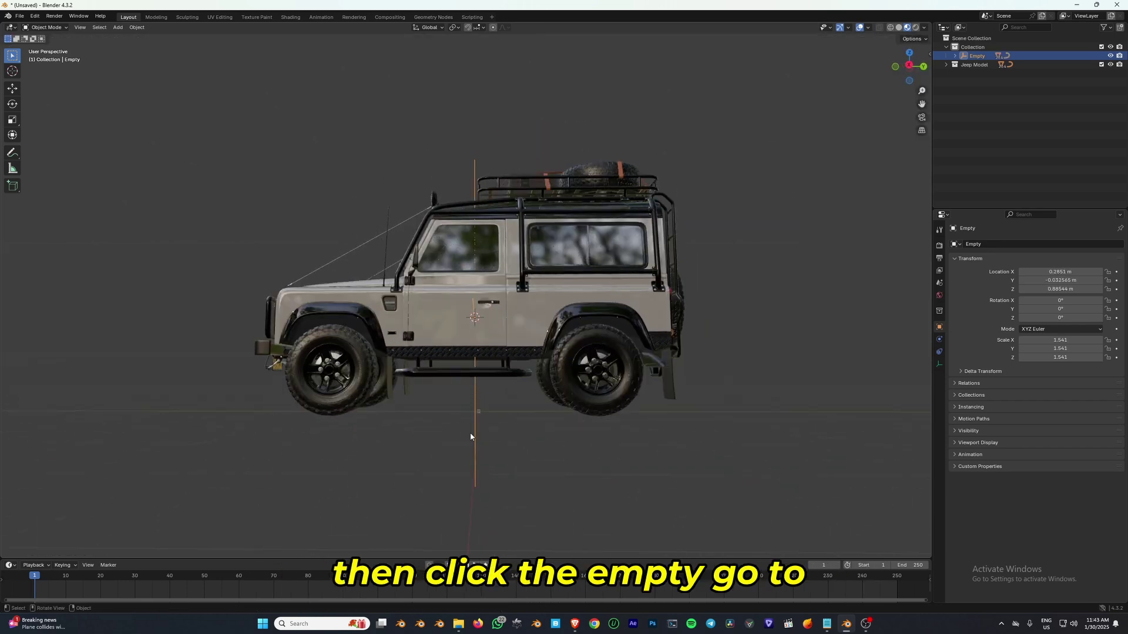
{"action": "left_click", "coordinate": [139, 28]}
{"action": "mouse_move", "coordinate": [148, 73]}
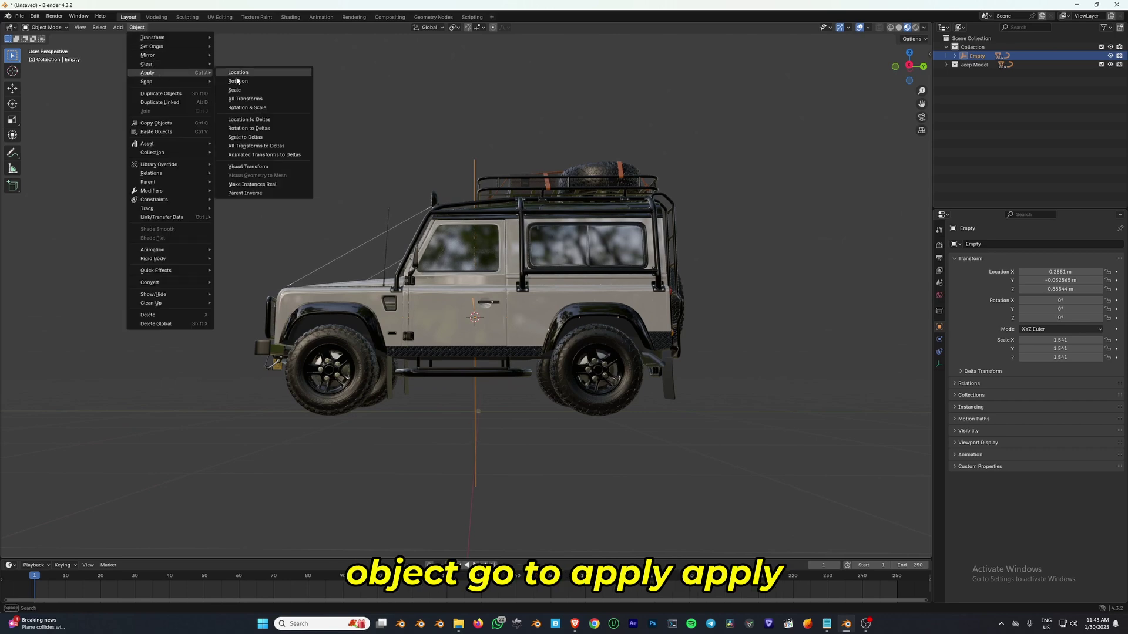
{"action": "left_click", "coordinate": [258, 100]}
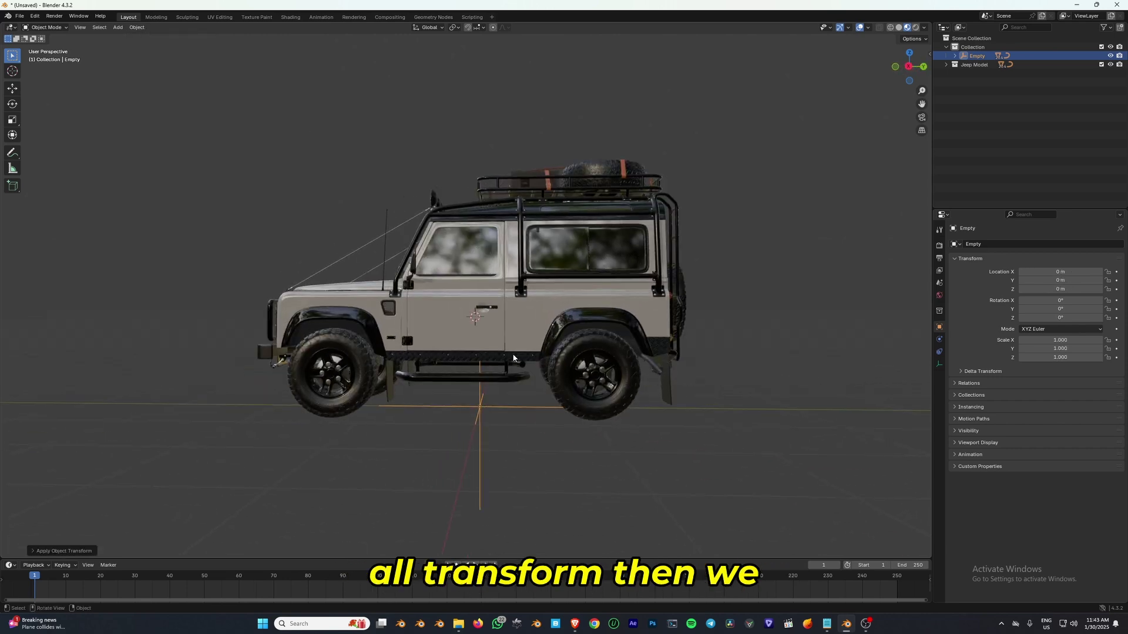
- Try moving the parent empty to check that the jeep follows it
{"action": "scroll", "coordinate": [520, 361], "scroll_direction": "down", "scroll_amount": 2}
{"action": "middle_click_drag", "start_coordinate": [517, 352], "coordinate": [422, 328]}
{"action": "scroll", "coordinate": [520, 361], "scroll_direction": "up", "scroll_amount": 2}
{"action": "key", "text": "g"}
{"action": "right_click", "coordinate": [486, 330]}
- Separate the front tyre tread mesh by loose parts in Edit Mode and return to Object Mode
{"action": "scroll", "coordinate": [467, 361], "scroll_direction": "up", "scroll_amount": 5}
{"action": "left_click", "coordinate": [357, 292]}
{"action": "scroll", "coordinate": [356, 292], "scroll_direction": "down", "scroll_amount": 3}
{"action": "key", "text": "Tab"}
{"action": "key", "text": "alt+a"}
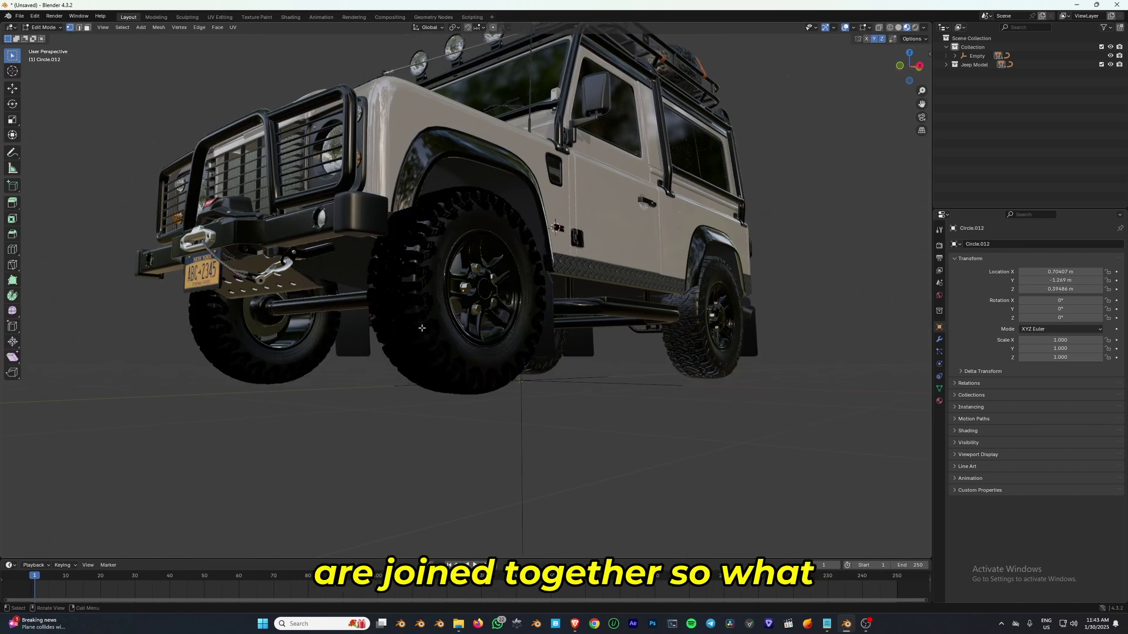
{"action": "key", "text": "a"}
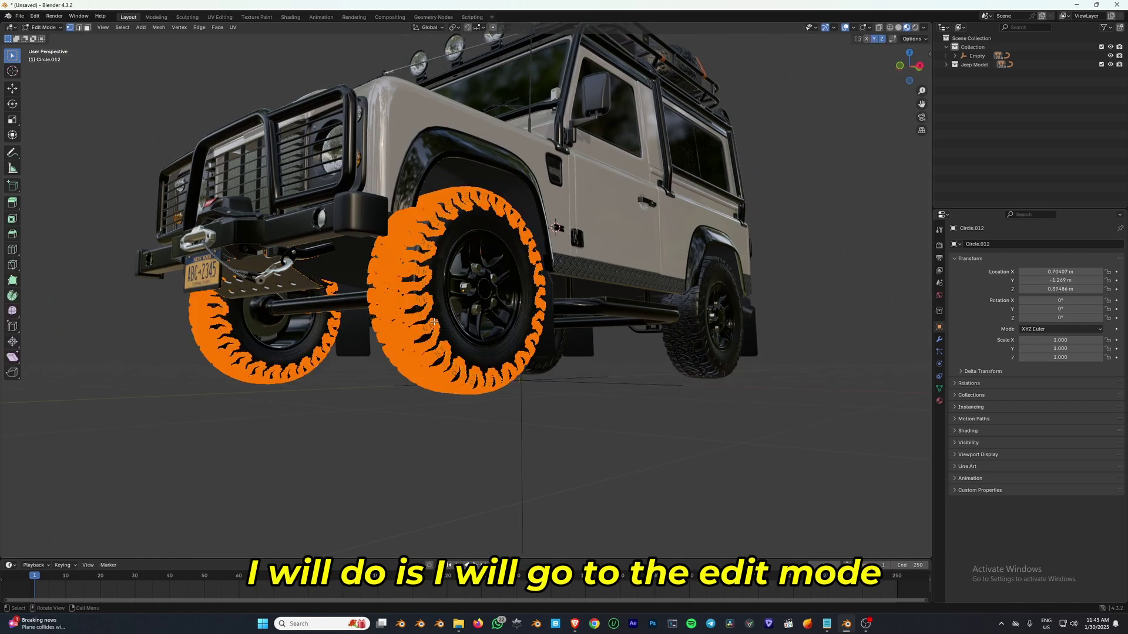
{"action": "key", "text": "p"}
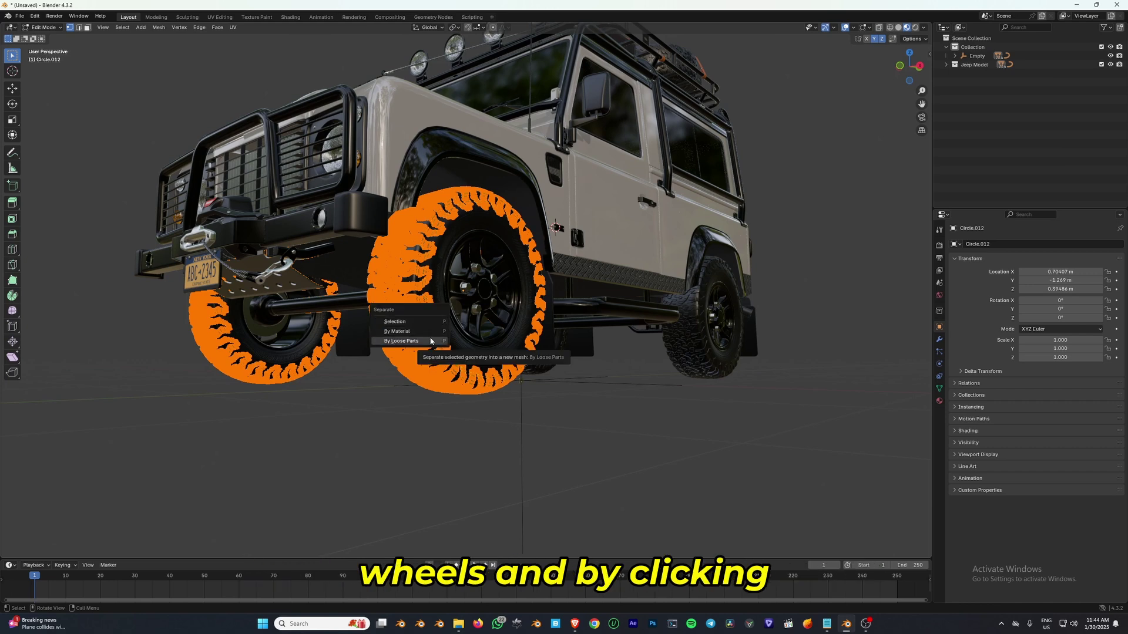
{"action": "left_click", "coordinate": [430, 341]}
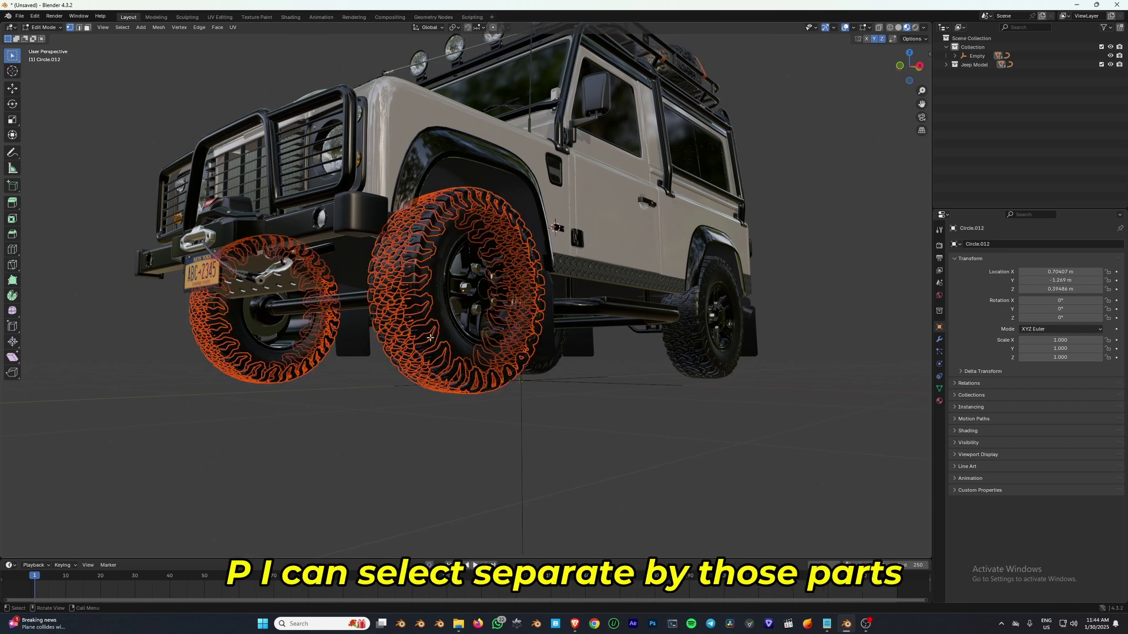
{"action": "key", "text": "Tab"}
- Check the front tyre's selection and undo the loose-parts separation of the tread
{"action": "left_click", "coordinate": [412, 309]}
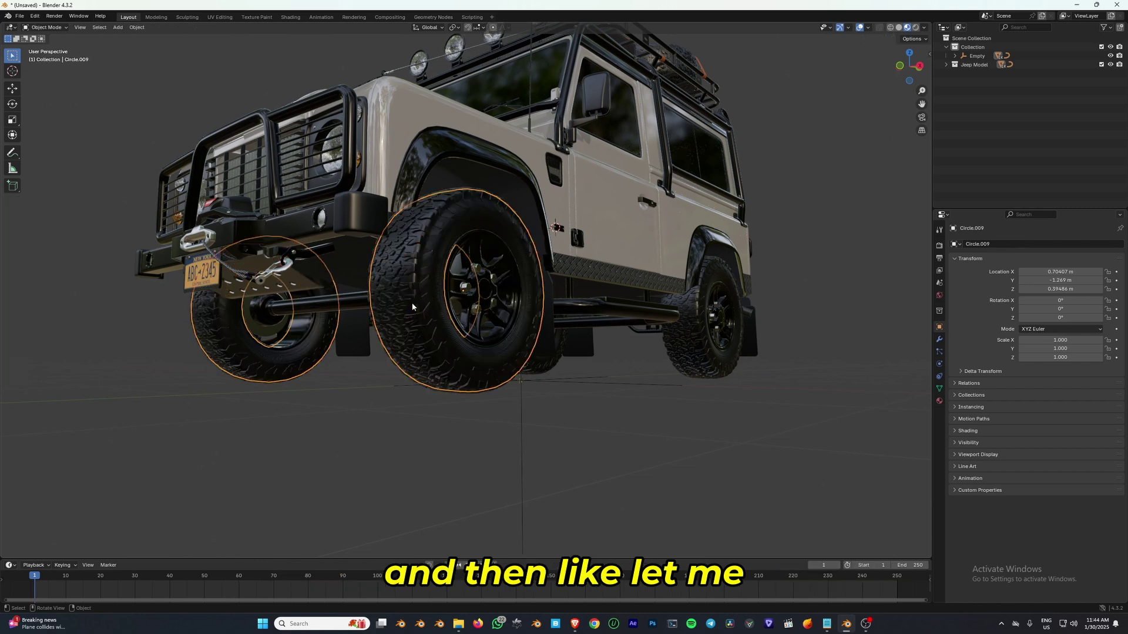
{"action": "left_click", "coordinate": [413, 291]}
{"action": "middle_click_drag", "start_coordinate": [413, 292], "coordinate": [432, 294]}
{"action": "key", "text": "ctrl+z"}
{"action": "key", "text": "ctrl+z"}
{"action": "key", "text": "ctrl+z"}
{"action": "key", "text": "ctrl+z"}
{"action": "key", "text": "ctrl+z"}
{"action": "key", "text": "ctrl+z"}
{"action": "middle_click_drag", "start_coordinate": [434, 342], "coordinate": [457, 331]}
{"action": "scroll", "coordinate": [442, 331], "scroll_direction": "down", "scroll_amount": 1}
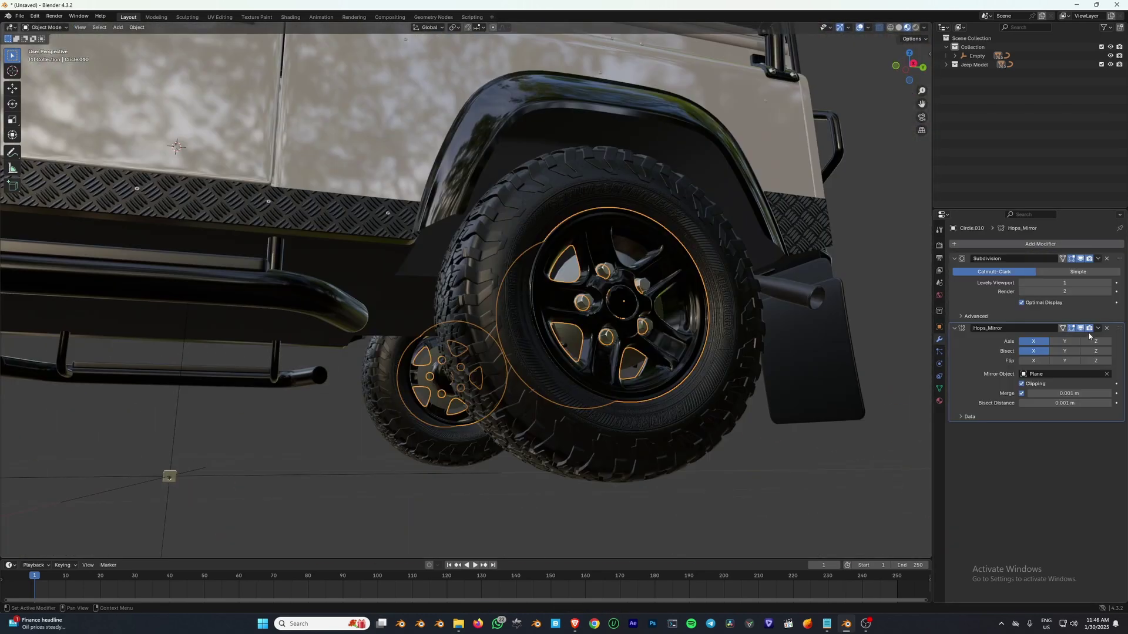
- Apply the rear rim's Hops_Mirror modifier and separate the near rim's linked geometry into its own object
{"action": "left_click", "coordinate": [1098, 326]}
{"action": "left_click", "coordinate": [1063, 339]}
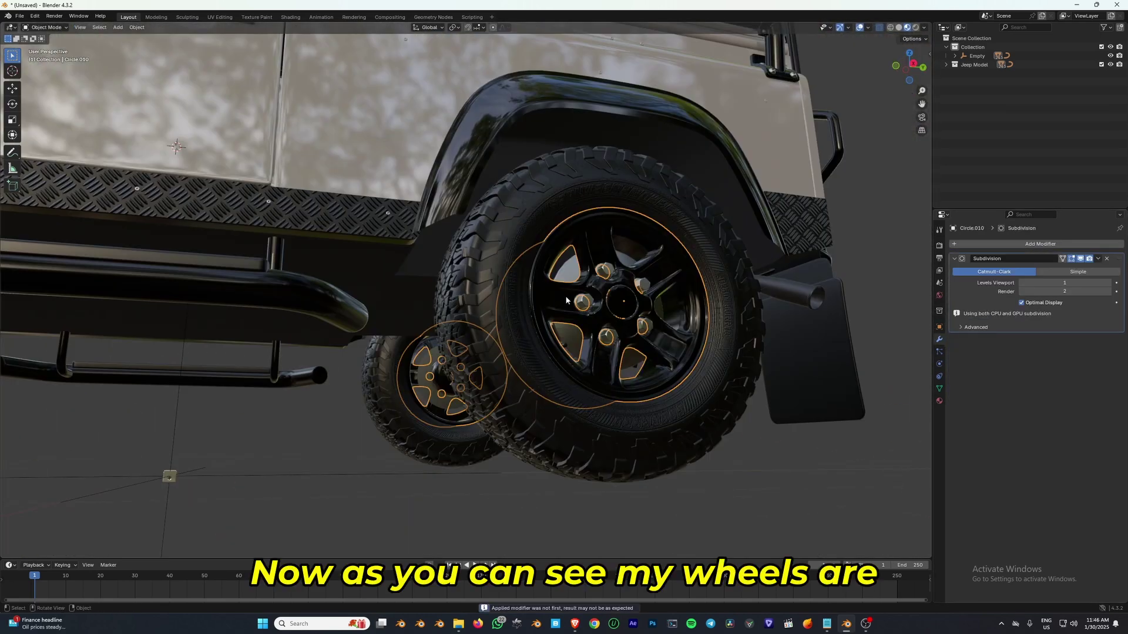
{"action": "scroll", "coordinate": [540, 279], "scroll_direction": "up", "scroll_amount": 3}
{"action": "key", "text": "l"}
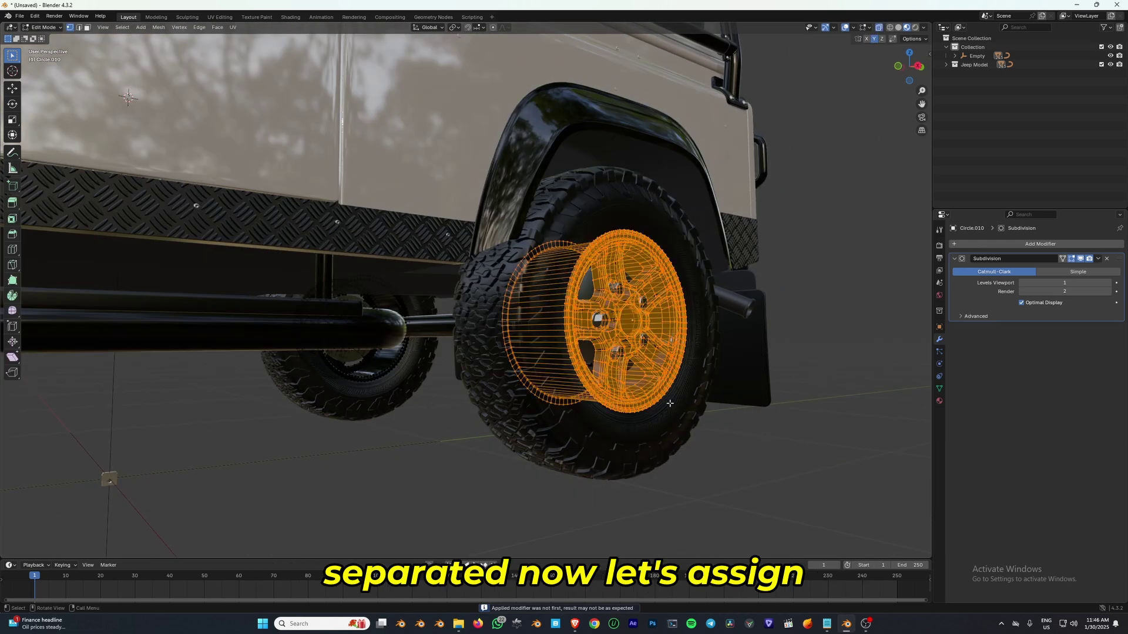
{"action": "key", "text": "p"}
{"action": "left_click", "coordinate": [670, 403]}
{"action": "middle_click_drag", "start_coordinate": [670, 404], "coordinate": [617, 397]}
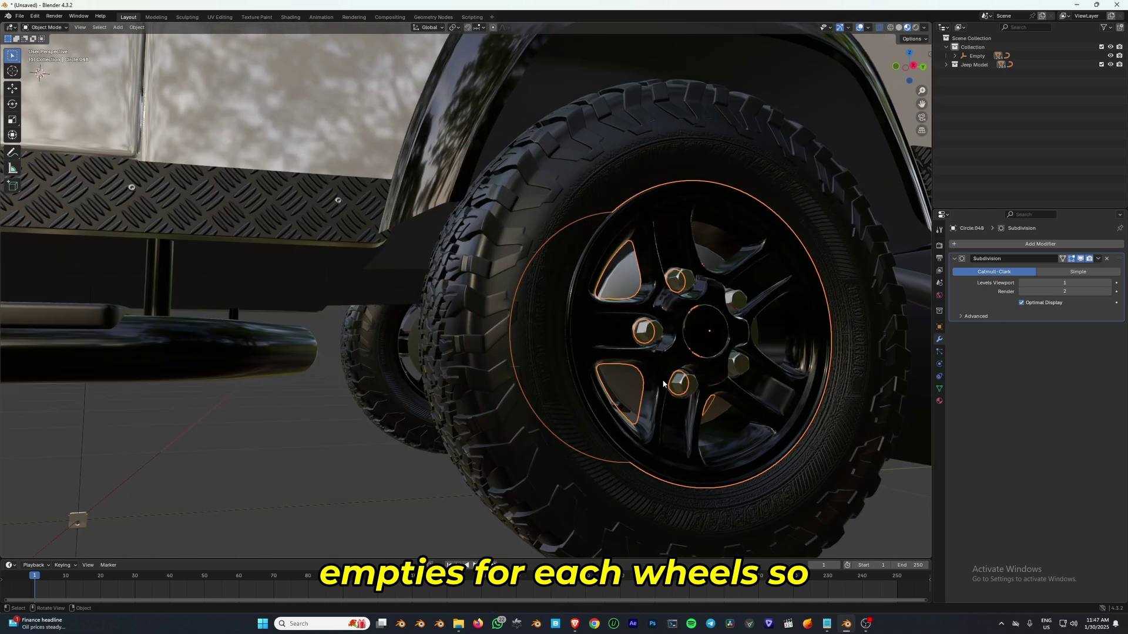
{"action": "scroll", "coordinate": [715, 353], "scroll_direction": "down", "scroll_amount": 5}
{"action": "left_click", "coordinate": [545, 416]}
{"action": "scroll", "coordinate": [520, 430], "scroll_direction": "down", "scroll_amount": 2}
{"action": "middle_click_drag", "start_coordinate": [235, 344], "coordinate": [520, 322], "text": "shift"}
{"action": "middle_click_drag", "start_coordinate": [520, 321], "coordinate": [552, 313]}
{"action": "left_click_drag", "start_coordinate": [367, 273], "coordinate": [707, 503]}
{"action": "middle_click_drag", "start_coordinate": [670, 487], "coordinate": [613, 301]}
- Snap the 3D cursor to all vertices of the front-left tyre and add a Plain Axes empty there
{"action": "left_click", "coordinate": [593, 291]}
{"action": "scroll", "coordinate": [616, 318], "scroll_direction": "up", "scroll_amount": 2}
{"action": "middle_click_drag", "start_coordinate": [638, 345], "coordinate": [619, 286]}
{"action": "middle_click_drag", "start_coordinate": [588, 324], "coordinate": [464, 351]}
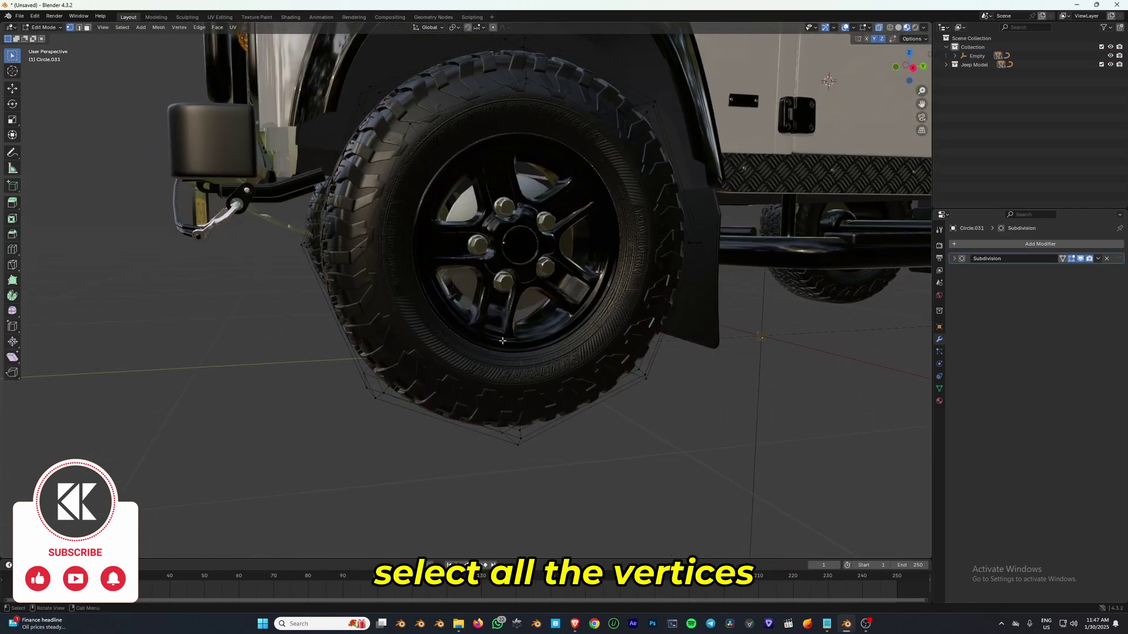
{"action": "key", "text": "a"}
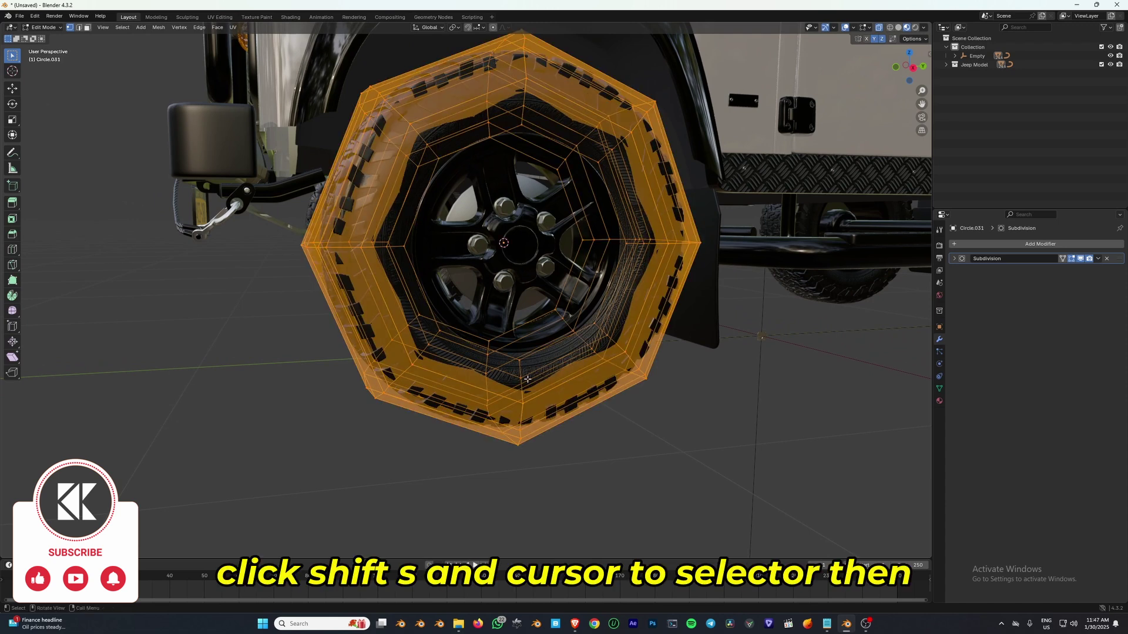
{"action": "middle_click_drag", "start_coordinate": [524, 374], "coordinate": [547, 292]}
{"action": "key", "text": "Tab"}
{"action": "key", "text": "shift+a"}
{"action": "mouse_move", "coordinate": [543, 332]}
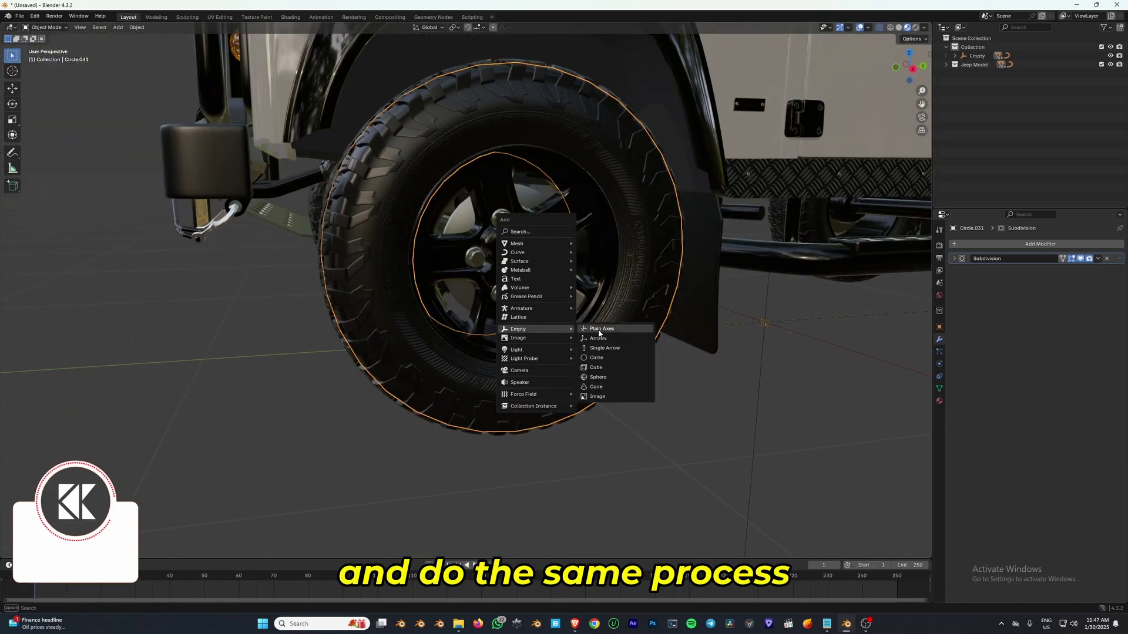
{"action": "left_click", "coordinate": [596, 336]}
- Snap the 3D cursor to the front-right tyre's full mesh and add a Plain Axes empty at its centre
{"action": "middle_click_drag", "start_coordinate": [597, 336], "coordinate": [512, 305]}
{"action": "middle_click_drag", "start_coordinate": [335, 291], "coordinate": [496, 299]}
{"action": "left_click", "coordinate": [506, 319]}
{"action": "middle_click_drag", "start_coordinate": [417, 309], "coordinate": [536, 300]}
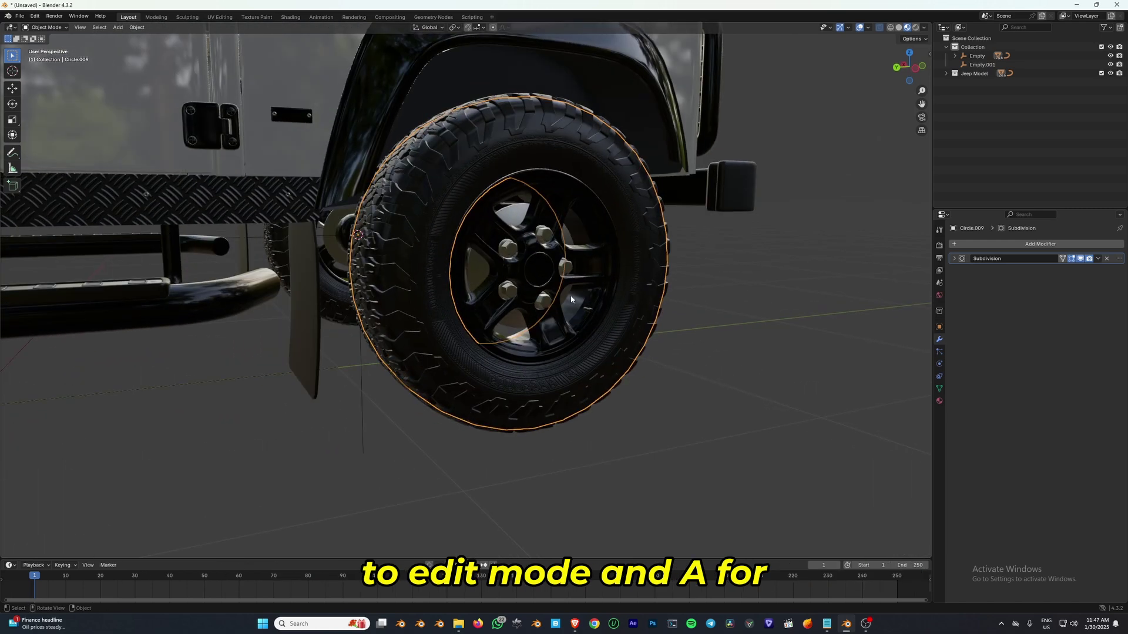
{"action": "key", "text": "a"}
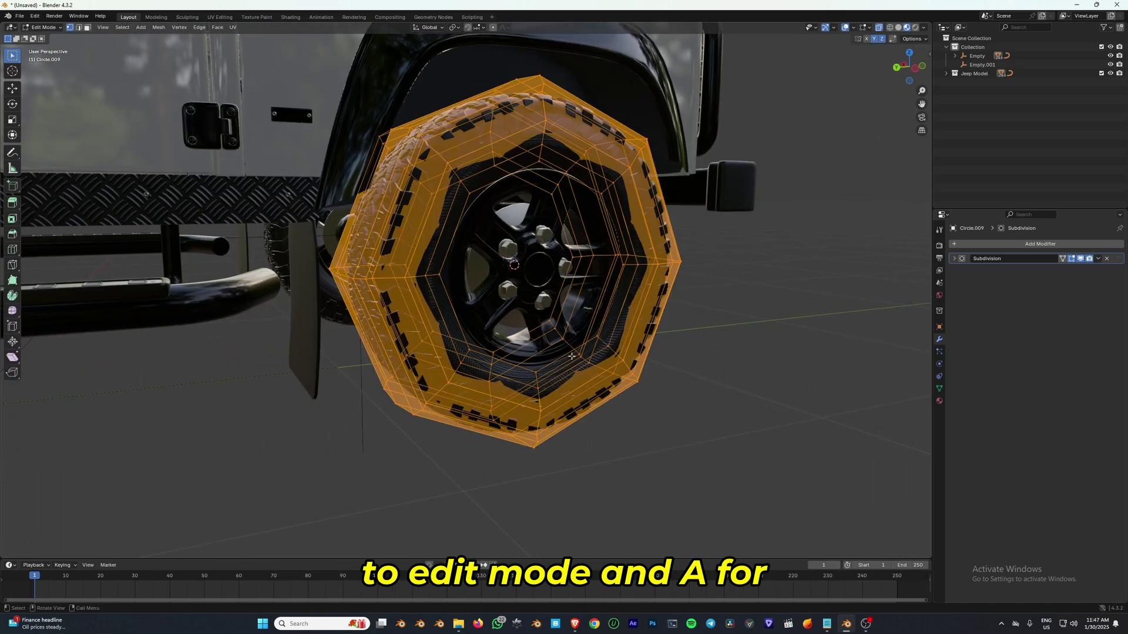
{"action": "key", "text": "Tab"}
{"action": "key", "text": "shift+a"}
{"action": "mouse_move", "coordinate": [571, 355]}
{"action": "left_click", "coordinate": [611, 356]}
- Snap the 3D cursor to the rear-right tyre's full mesh and add a Plain Axes empty there
{"action": "middle_click_drag", "start_coordinate": [611, 357], "coordinate": [493, 323]}
{"action": "left_click", "coordinate": [493, 323]}
{"action": "key", "text": "KP_Decimal"}
{"action": "key", "text": "Tab"}
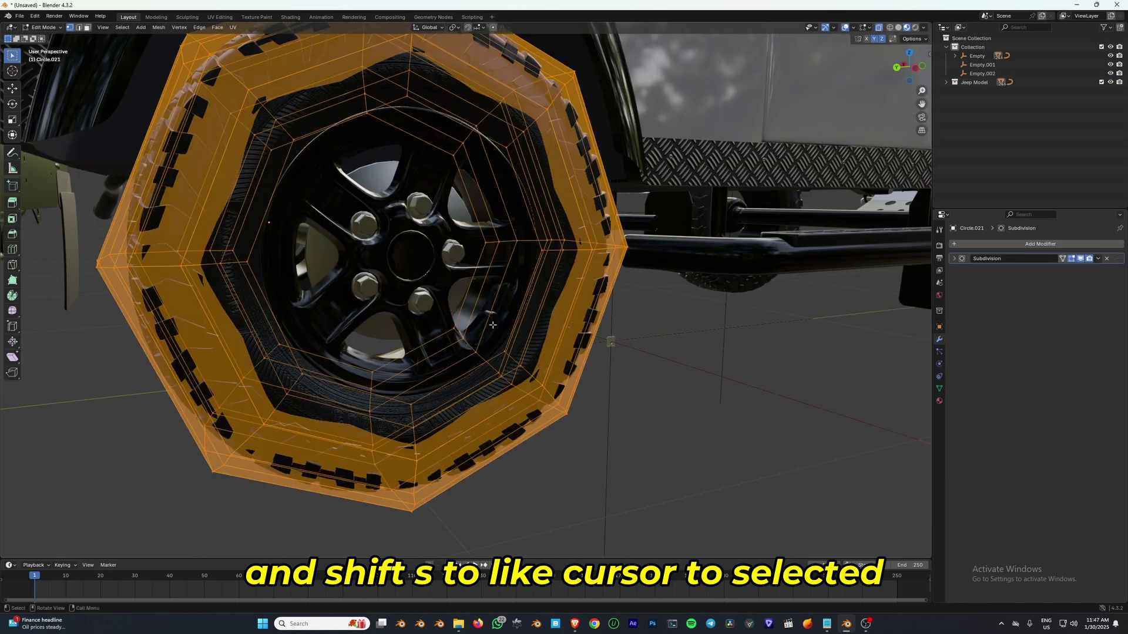
{"action": "key", "text": "Tab"}
{"action": "key", "text": "shift+a"}
{"action": "left_click", "coordinate": [535, 368]}
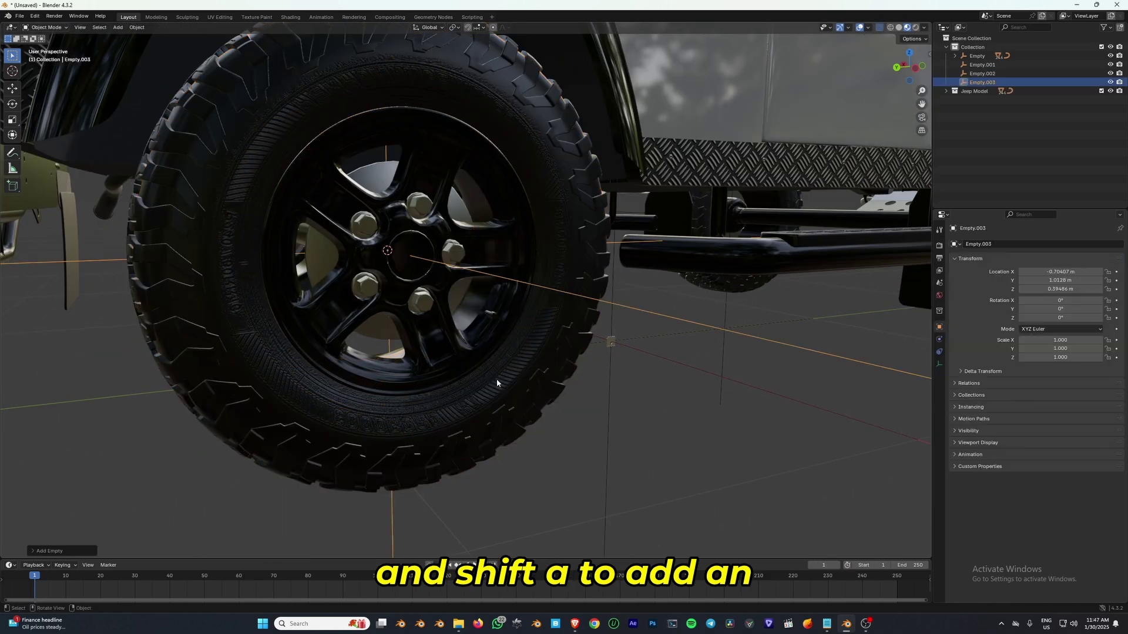
- Snap the 3D cursor to the rear-left tyre's full mesh and add a Plain Axes empty there
{"action": "scroll", "coordinate": [484, 382], "scroll_direction": "down", "scroll_amount": 7}
{"action": "middle_click_drag", "start_coordinate": [411, 376], "coordinate": [583, 312]}
{"action": "scroll", "coordinate": [583, 312], "scroll_direction": "up", "scroll_amount": 3}
{"action": "middle_click_drag", "start_coordinate": [700, 276], "coordinate": [516, 336], "text": "shift"}
{"action": "left_click", "coordinate": [590, 276]}
{"action": "scroll", "coordinate": [516, 336], "scroll_direction": "up", "scroll_amount": 1}
{"action": "key", "text": "shift+s"}
{"action": "key", "text": "Tab"}
{"action": "key", "text": "shift+a"}
{"action": "mouse_move", "coordinate": [514, 428]}
{"action": "left_click", "coordinate": [556, 428]}
{"action": "scroll", "coordinate": [411, 382], "scroll_direction": "down", "scroll_amount": 4}
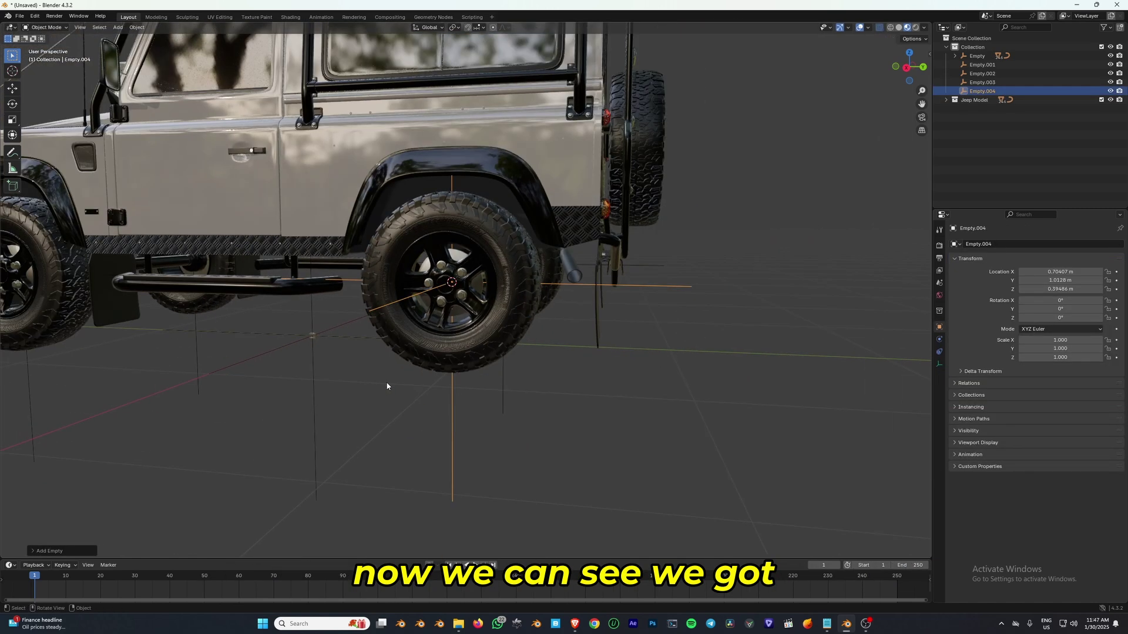
- Select the front-left wheel's tyre, tread, brake disc and bolts together and try moving them to check for missing parts
{"action": "middle_click_drag", "start_coordinate": [372, 376], "coordinate": [392, 336]}
{"action": "scroll", "coordinate": [484, 365], "scroll_direction": "up", "scroll_amount": 4}
{"action": "scroll", "coordinate": [394, 320], "scroll_direction": "up", "scroll_amount": 2}
{"action": "left_click", "coordinate": [360, 341]}
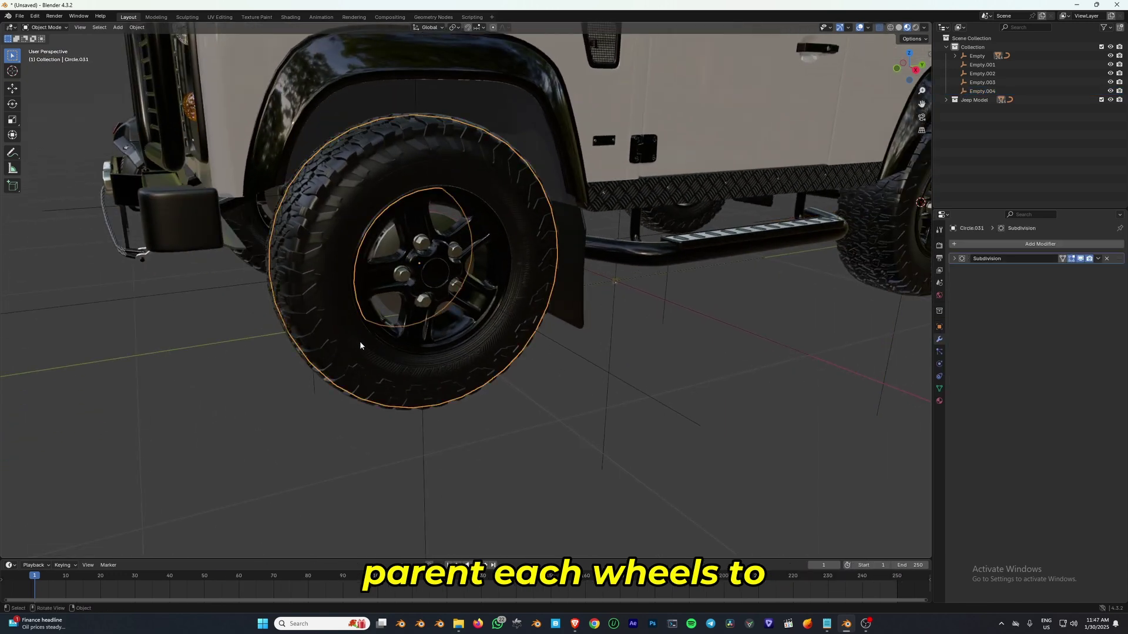
{"action": "left_click", "coordinate": [311, 344], "text": "shift"}
{"action": "left_click", "coordinate": [316, 328]}
{"action": "left_click", "coordinate": [316, 329]}
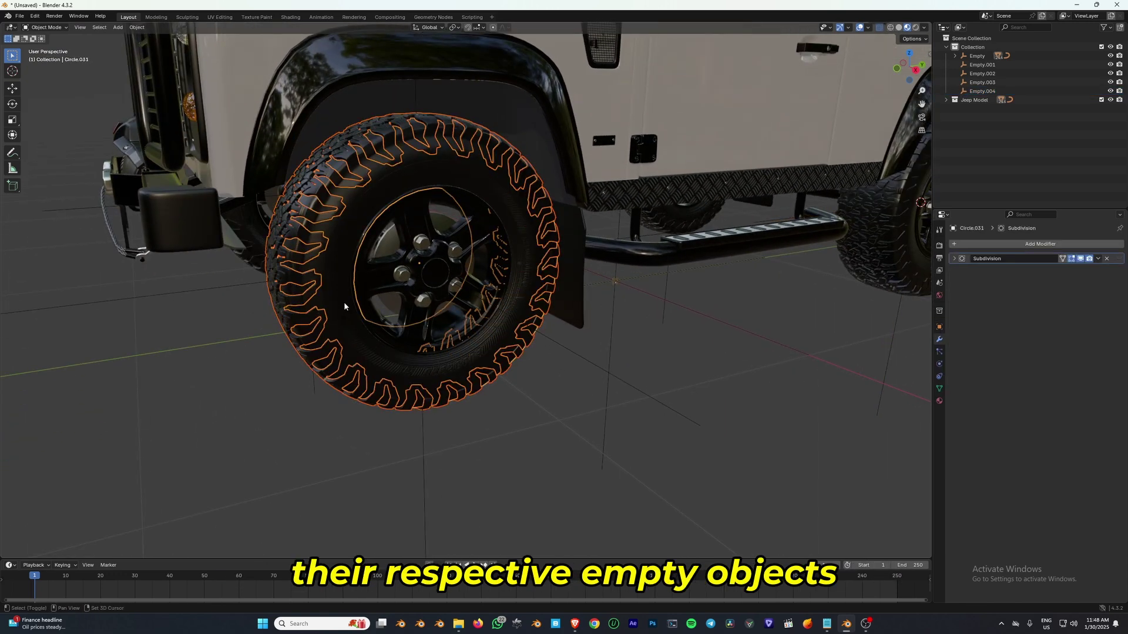
{"action": "left_click", "coordinate": [347, 312], "text": "shift"}
{"action": "scroll", "coordinate": [341, 300], "scroll_direction": "up", "scroll_amount": 6}
{"action": "left_click", "coordinate": [264, 254], "text": "shift"}
{"action": "left_click", "coordinate": [313, 250], "text": "shift"}
{"action": "scroll", "coordinate": [266, 179], "scroll_direction": "down", "scroll_amount": 7}
{"action": "key", "text": "g"}
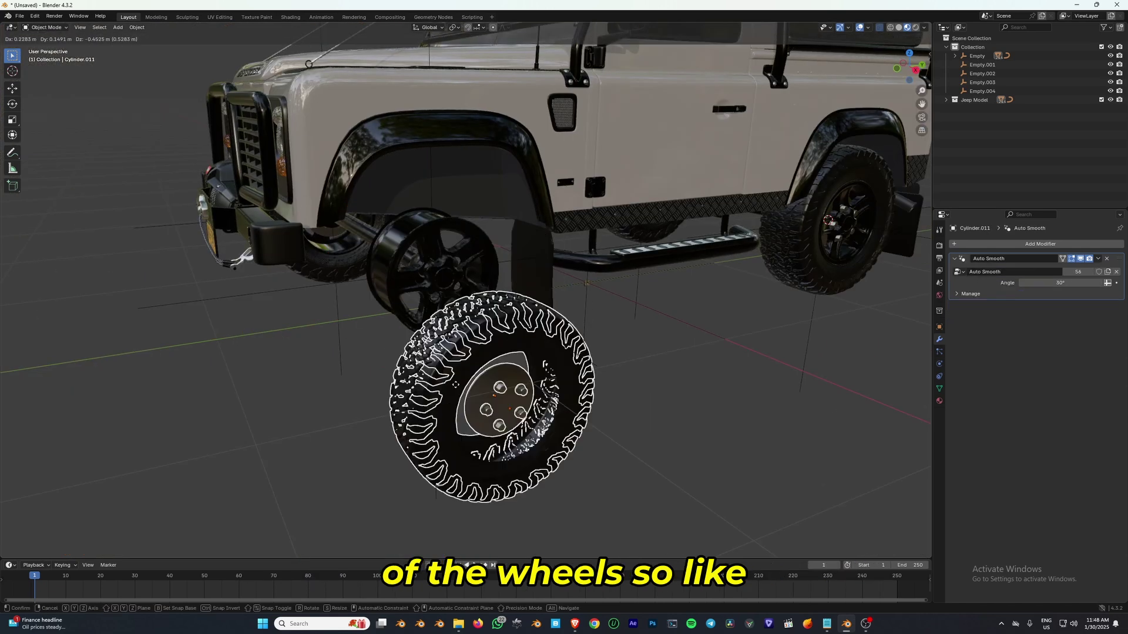
{"action": "right_click", "coordinate": [403, 273]}
- Hide the selected front-left wheel parts, the rim and the small leftover pieces around the axle
{"action": "scroll", "coordinate": [403, 273], "scroll_direction": "up", "scroll_amount": 4}
{"action": "key", "text": "h"}
{"action": "left_click", "coordinate": [325, 182]}
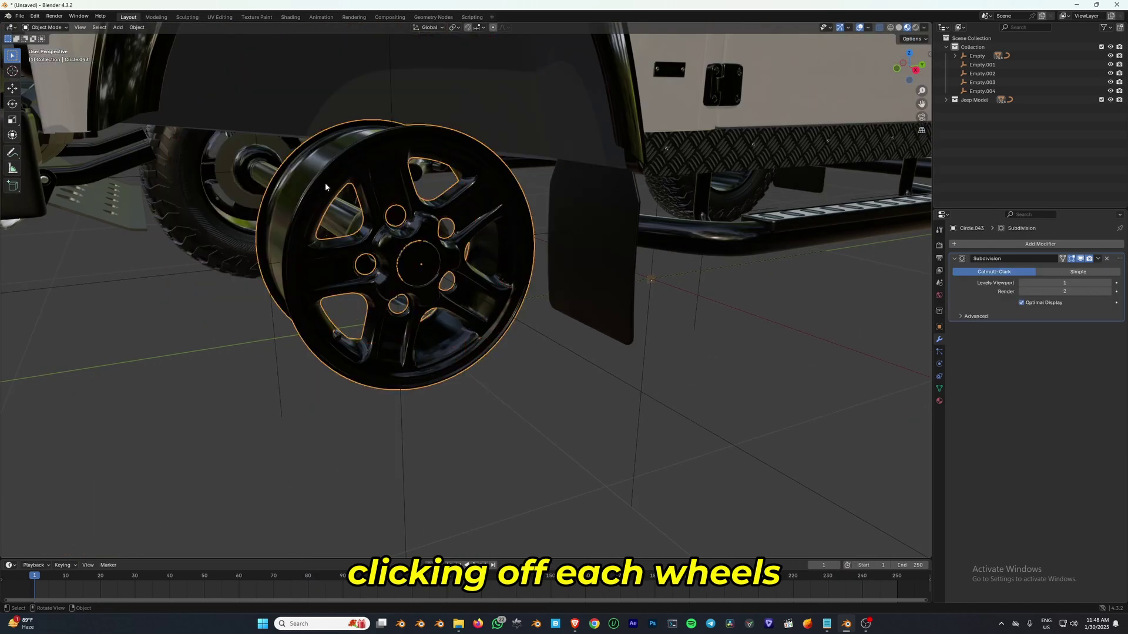
{"action": "key", "text": "h"}
{"action": "left_click", "coordinate": [400, 233]}
{"action": "middle_click_drag", "start_coordinate": [400, 232], "coordinate": [421, 223]}
{"action": "left_click", "coordinate": [483, 364]}
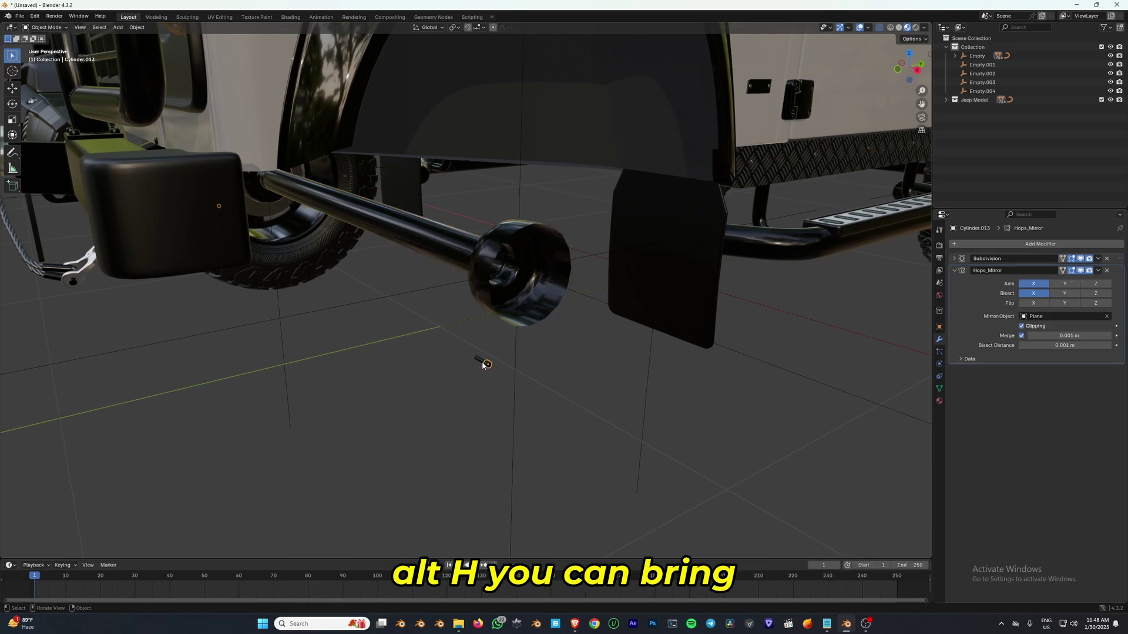
{"action": "left_click", "coordinate": [478, 359]}
{"action": "key", "text": "h"}
- Undo the latest hiding and delete the small stray cylinder below the front axle
{"action": "scroll", "coordinate": [476, 357], "scroll_direction": "down", "scroll_amount": 4}
{"action": "middle_click_drag", "start_coordinate": [473, 347], "coordinate": [436, 327]}
{"action": "key", "text": "ctrl+z"}
{"action": "key", "text": "ctrl+z"}
{"action": "key", "text": "ctrl+z"}
{"action": "key", "text": "ctrl+z"}
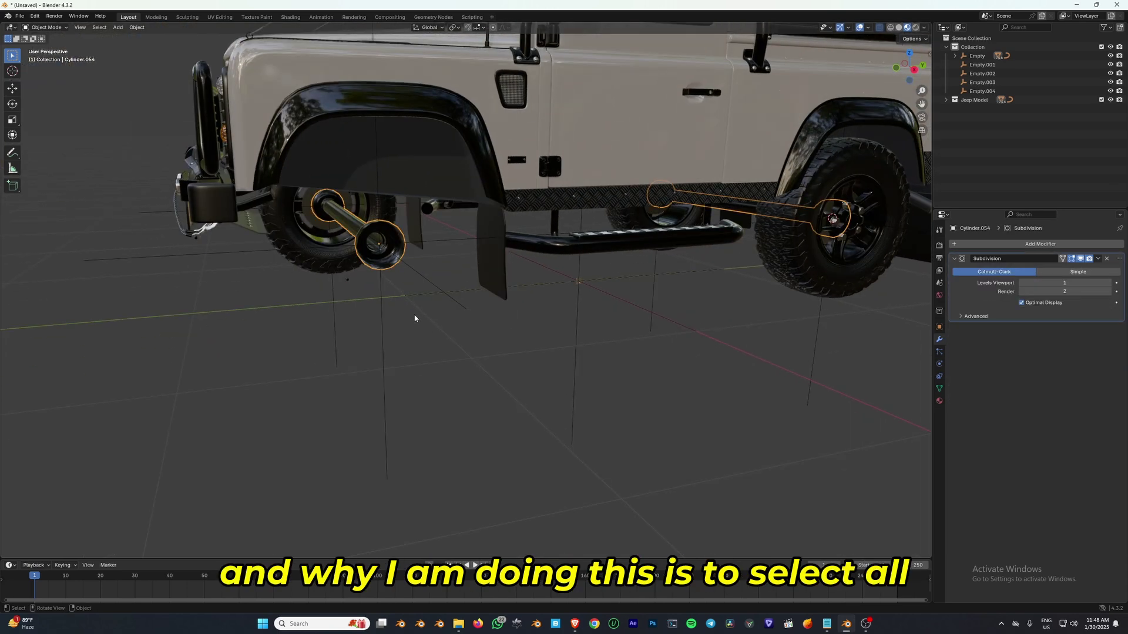
{"action": "middle_click_drag", "start_coordinate": [348, 283], "coordinate": [368, 291]}
{"action": "scroll", "coordinate": [461, 320], "scroll_direction": "up", "scroll_amount": 3}
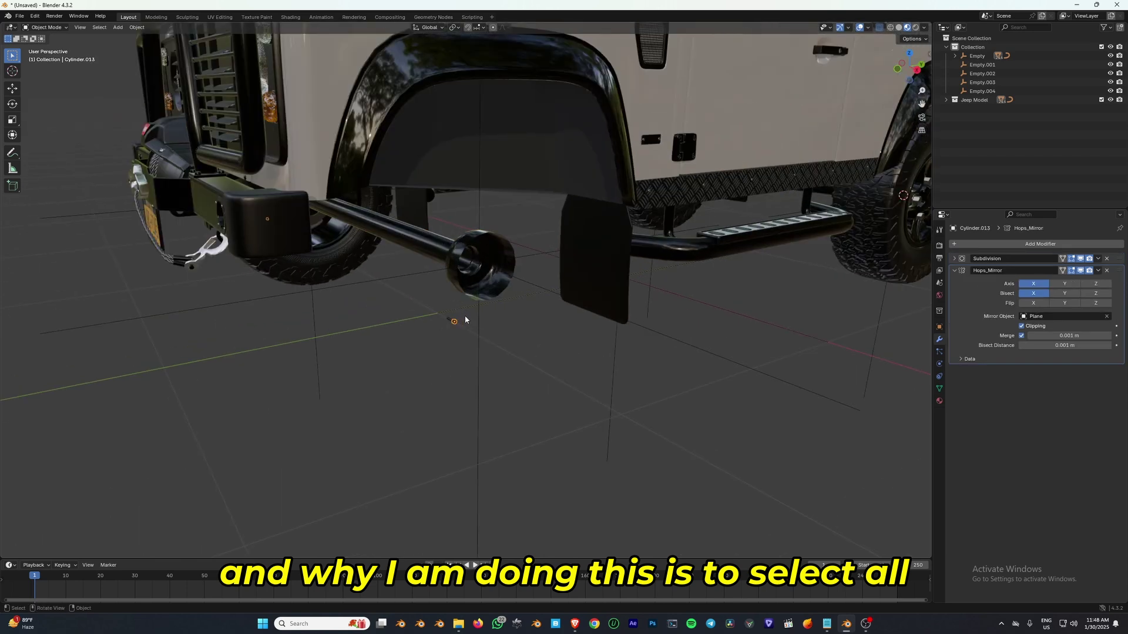
{"action": "key", "text": "Delete"}
{"action": "scroll", "coordinate": [459, 329], "scroll_direction": "down", "scroll_amount": 3}
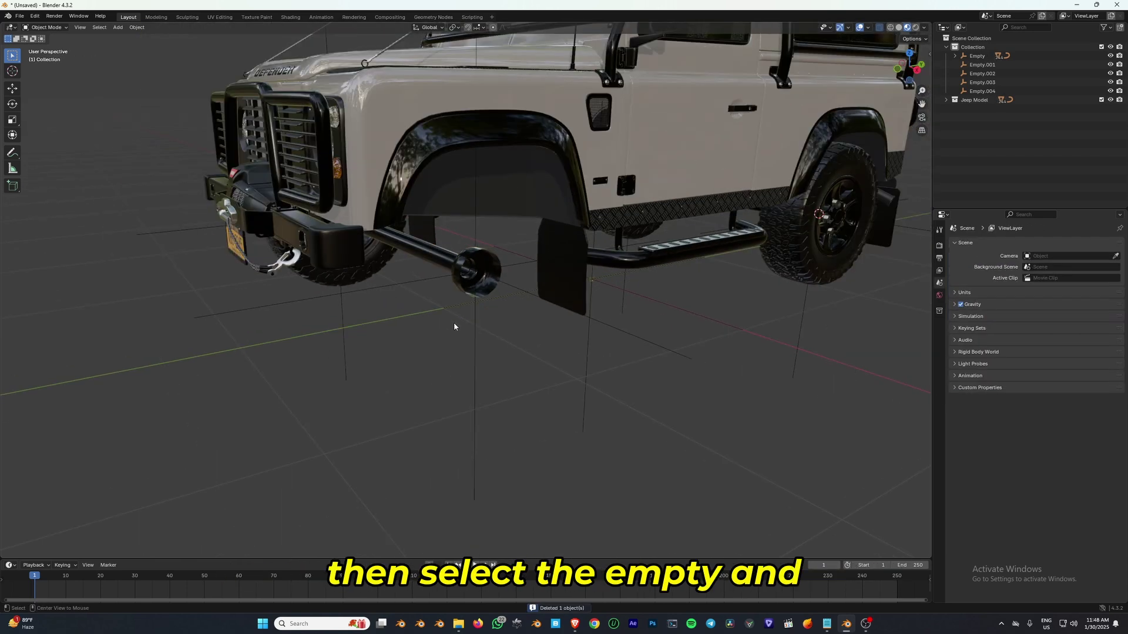
- Reveal the hidden front-left wheel parts and parent them to that wheel's empty, keeping their transforms
{"action": "key", "text": "alt+h"}
{"action": "key", "text": "g"}
{"action": "key", "text": "Escape"}
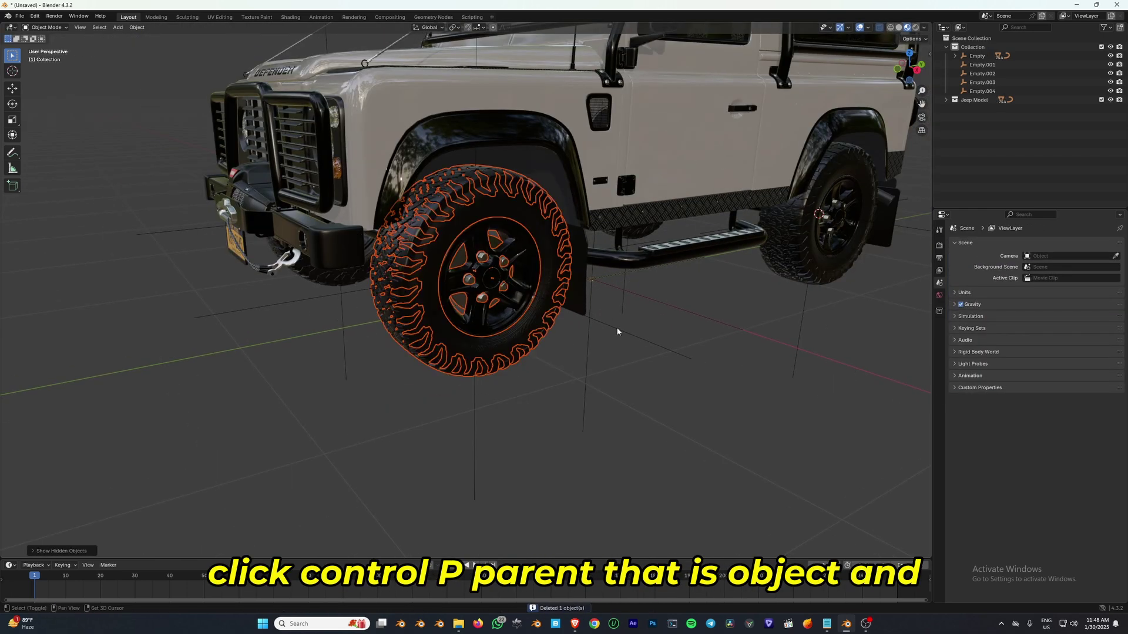
{"action": "middle_click_drag", "start_coordinate": [617, 332], "coordinate": [579, 332]}
{"action": "left_click", "coordinate": [579, 332], "text": "shift"}
{"action": "key", "text": "ctrl+p"}
{"action": "left_click", "coordinate": [582, 333]}
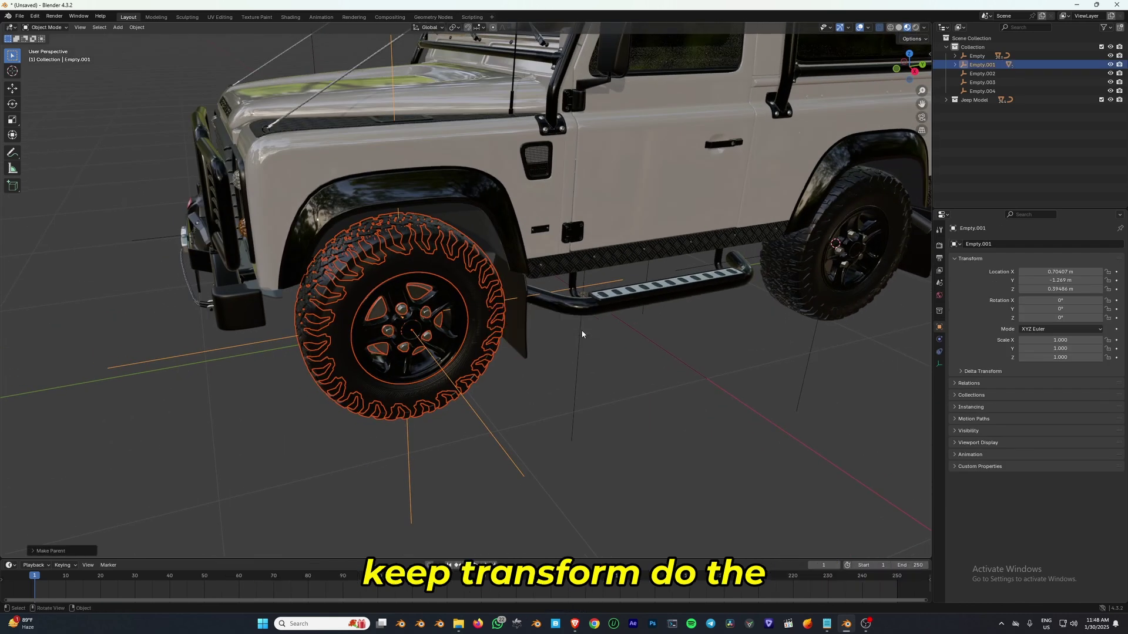
- Try moving the front-left wheel's empty to check that the wheel follows it
{"action": "left_click", "coordinate": [475, 422]}
{"action": "key", "text": "g"}
{"action": "key", "text": "Escape"}
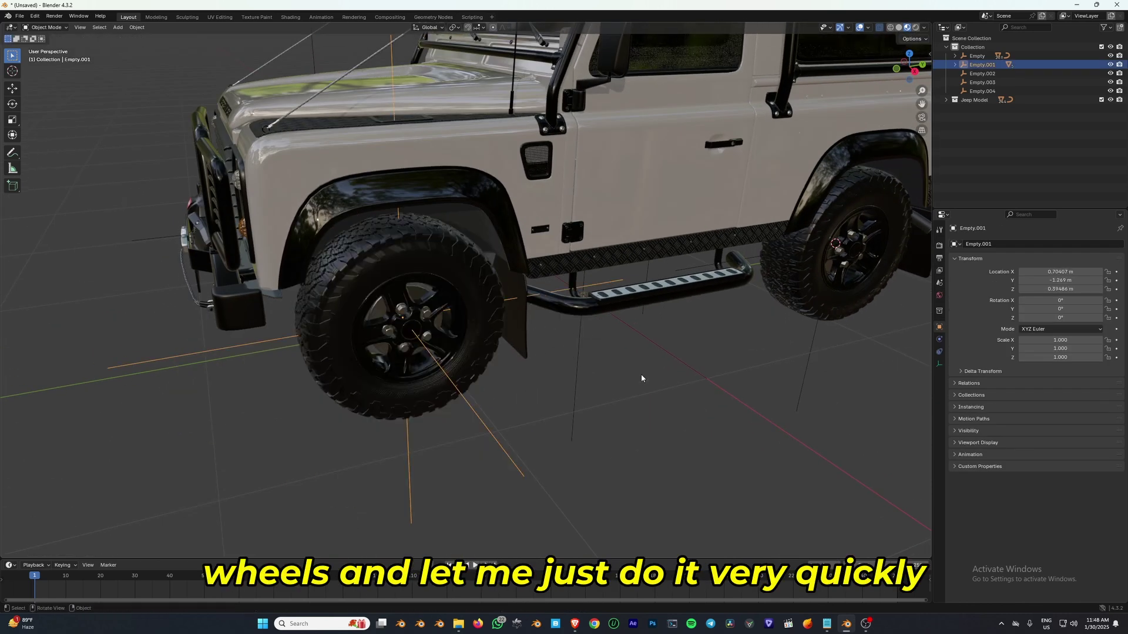
- Gather the parts of the remaining wheels by hiding and revealing them, and parent each set to its wheel's empty
{"action": "middle_click_drag", "start_coordinate": [645, 375], "coordinate": [628, 265]}
{"action": "left_click", "coordinate": [555, 301]}
{"action": "key", "text": "h"}
{"action": "key", "text": "alt+h"}
{"action": "key", "text": "h"}
{"action": "key", "text": "alt+h"}
{"action": "scroll", "coordinate": [629, 265], "scroll_direction": "up", "scroll_amount": 3}
{"action": "left_click", "coordinate": [591, 438]}
{"action": "left_click", "coordinate": [514, 410]}
{"action": "key", "text": "h"}
{"action": "key", "text": "alt+h"}
{"action": "key", "text": "h"}
{"action": "key", "text": "alt+h"}
{"action": "left_click", "coordinate": [591, 441], "text": "shift"}
{"action": "key", "text": "ctrl+p"}
{"action": "left_click", "coordinate": [591, 440]}
{"action": "left_click", "coordinate": [591, 441]}
- Try moving the main empty at the jeep's centre to check that the body follows it
{"action": "scroll", "coordinate": [591, 440], "scroll_direction": "down", "scroll_amount": 8}
{"action": "middle_click_drag", "start_coordinate": [590, 441], "coordinate": [503, 292]}
{"action": "scroll", "coordinate": [531, 295], "scroll_direction": "down", "scroll_amount": 3}
{"action": "left_click", "coordinate": [477, 336]}
{"action": "key", "text": "g"}
{"action": "key", "text": "Escape"}
- Try moving the individual wheel empties to check that each wheel follows its own empty
{"action": "left_click", "coordinate": [359, 353]}
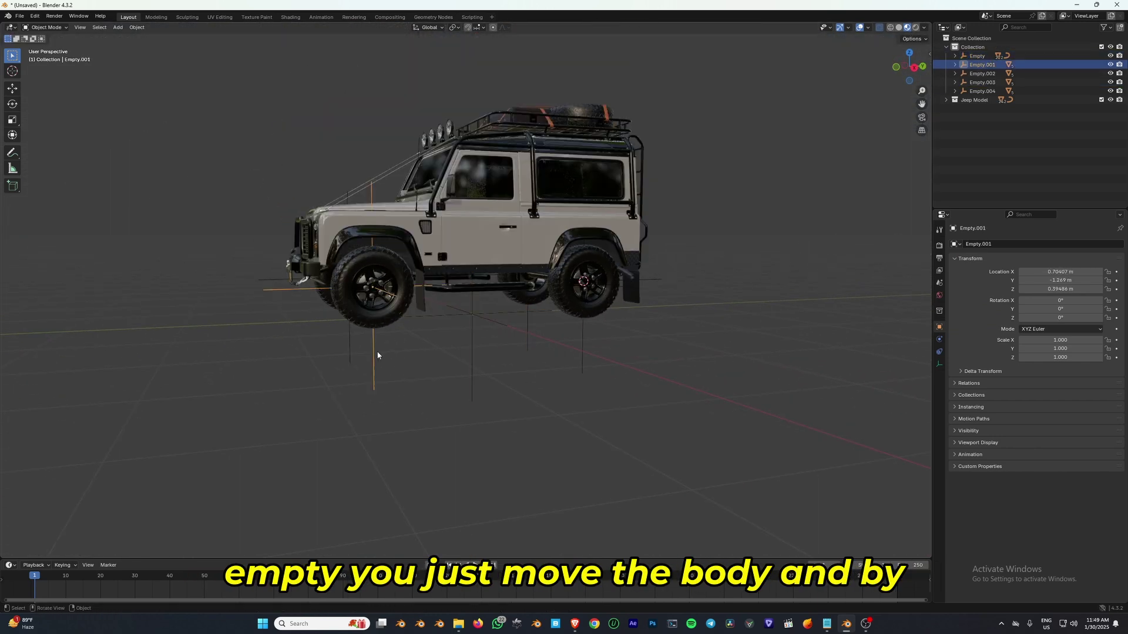
{"action": "key", "text": "g"}
{"action": "key", "text": "Escape"}
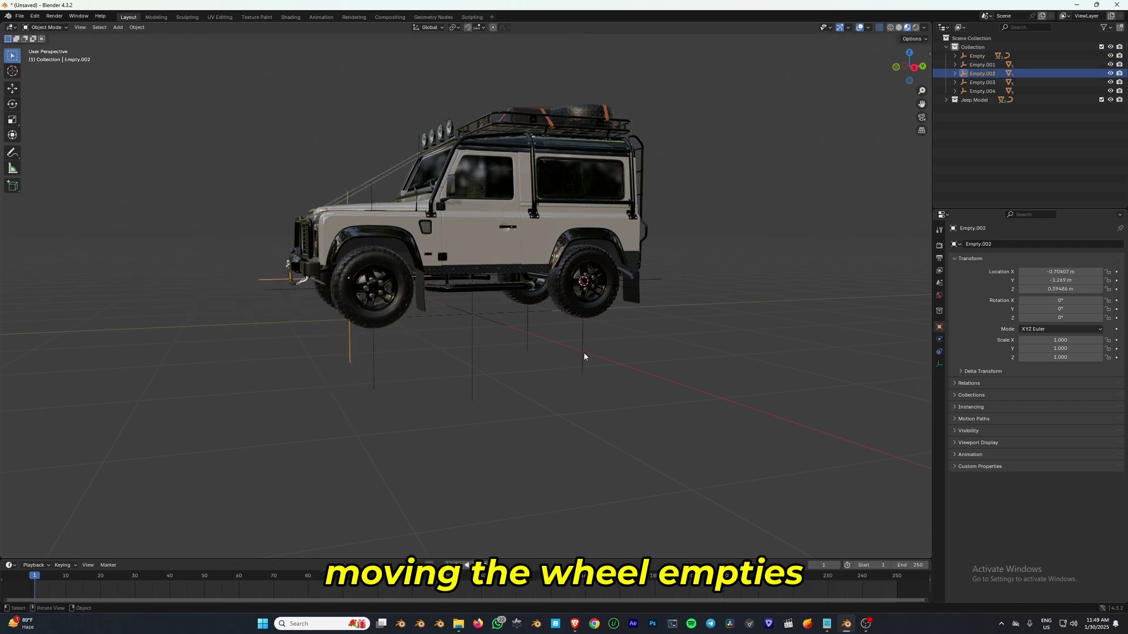
{"action": "left_click", "coordinate": [582, 353]}
{"action": "left_click", "coordinate": [528, 336]}
{"action": "key", "text": "g"}
{"action": "key", "text": "Escape"}
{"action": "middle_click_drag", "start_coordinate": [529, 348], "coordinate": [502, 337]}
{"action": "key", "text": "Escape"}
- Copy the body name from the Notepad list and rename the jeep's main empty to mycar-body
{"action": "left_click", "coordinate": [477, 348]}
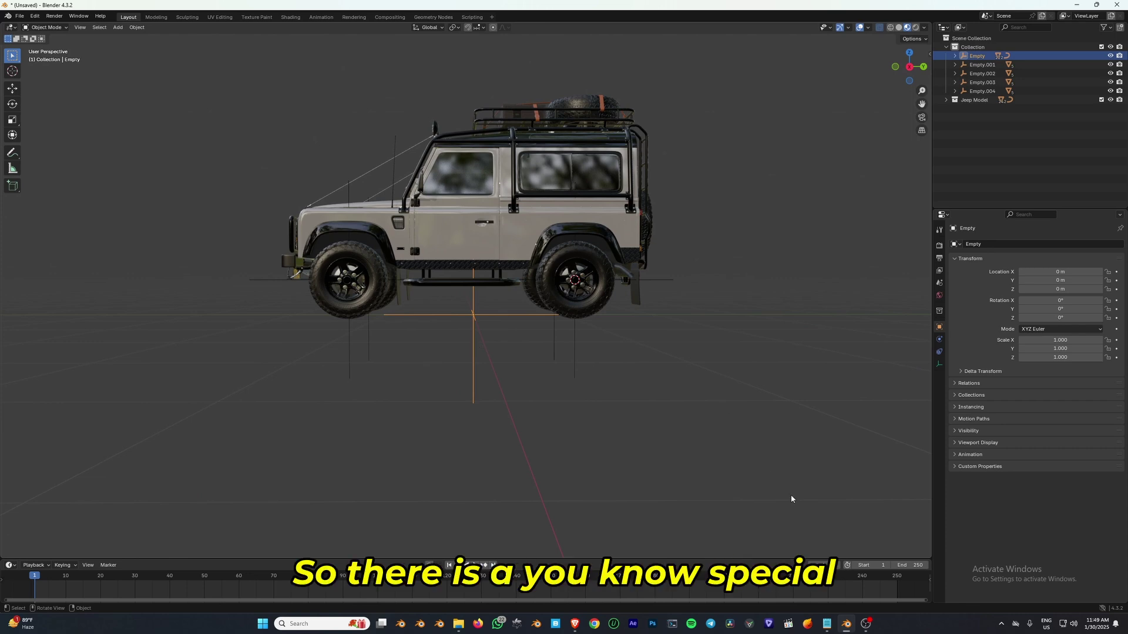
{"action": "left_click", "coordinate": [827, 624]}
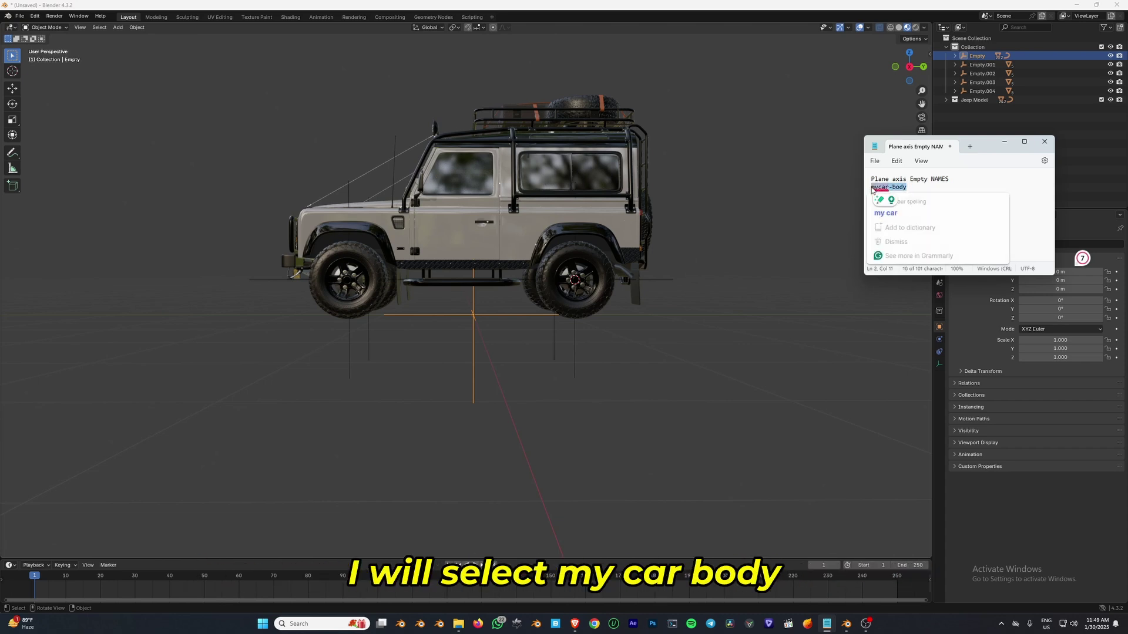
{"action": "right_click", "coordinate": [498, 311]}
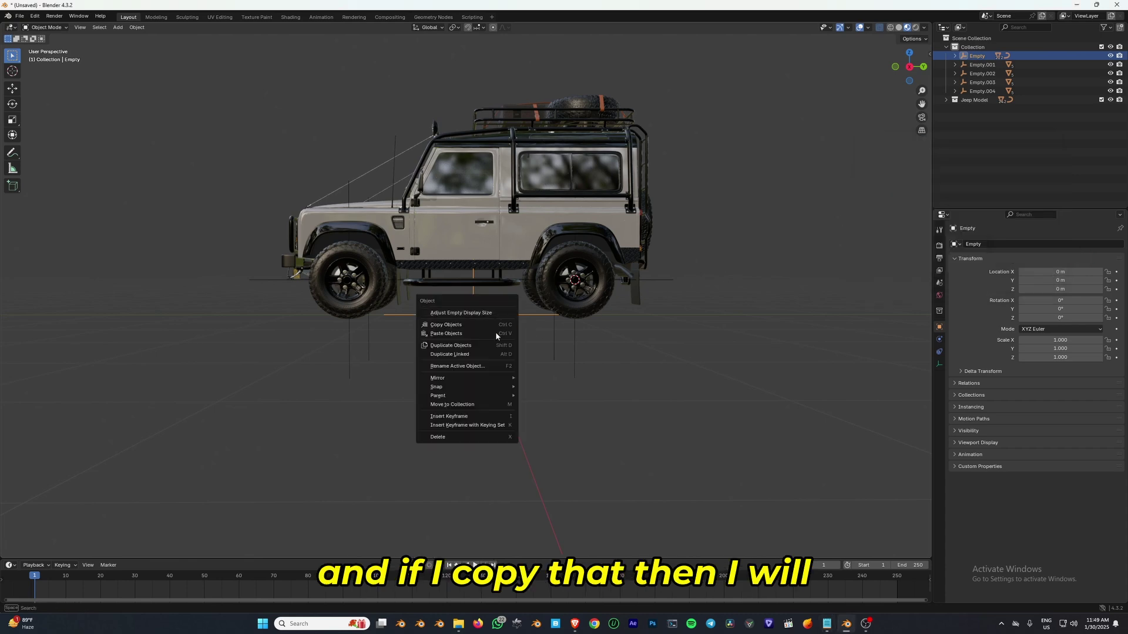
{"action": "key", "text": "Escape"}
{"action": "right_click", "coordinate": [487, 317]}
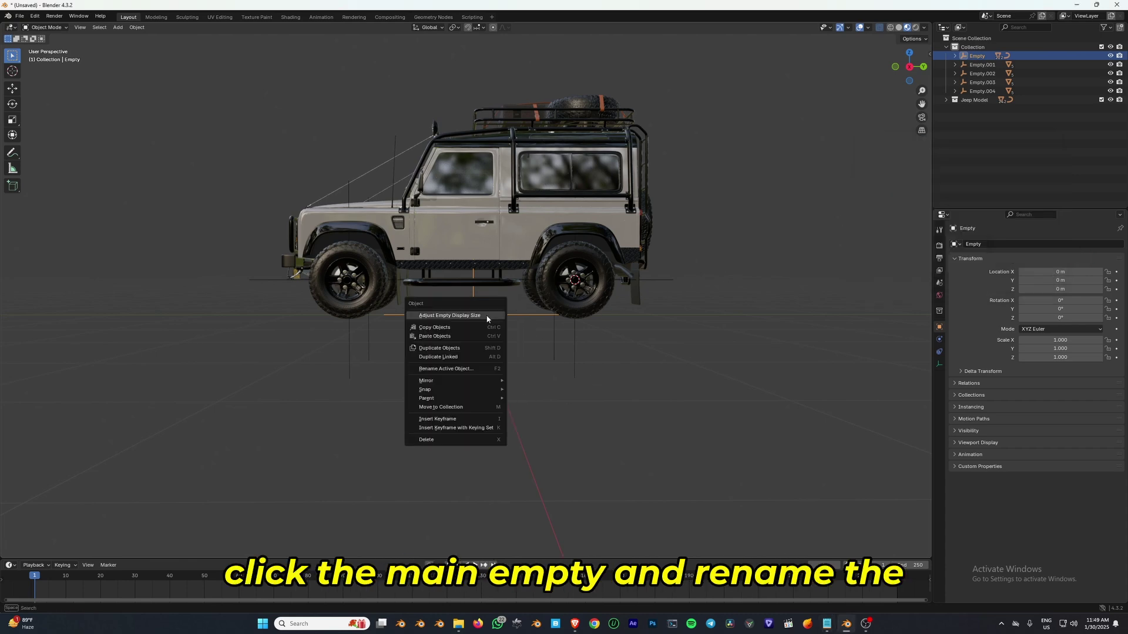
{"action": "left_click", "coordinate": [470, 369]}
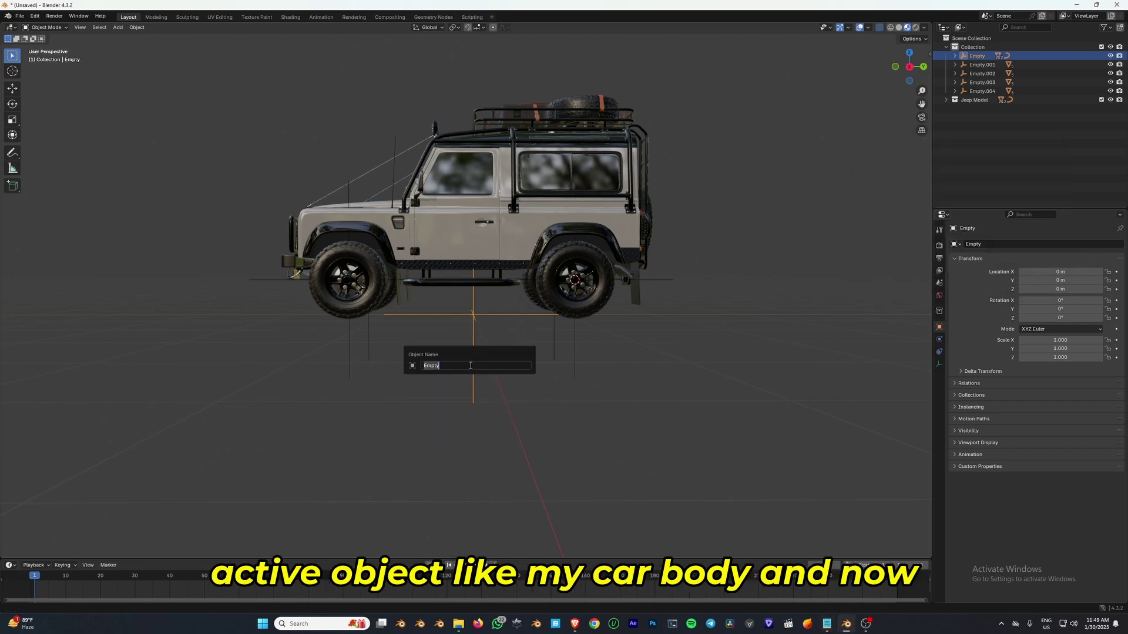
{"action": "key", "text": "Return"}
- Copy the front-left name from the Notepad list and rename the front-left wheel's empty to mycar-wheel.Ft.L
{"action": "key", "text": "alt+Tab"}
{"action": "left_click_drag", "start_coordinate": [928, 195], "coordinate": [899, 198]}
{"action": "left_click", "coordinate": [429, 331]}
{"action": "mouse_move", "coordinate": [429, 332]}
{"action": "middle_mouse_down"}
{"action": "mouse_move", "coordinate": [452, 345]}
{"action": "mouse_move", "coordinate": [430, 338]}
{"action": "middle_mouse_up"}
{"action": "left_click", "coordinate": [411, 353]}
{"action": "right_click", "coordinate": [413, 353]}
{"action": "left_click", "coordinate": [382, 353]}
{"action": "type", "text": "mycar-wheel.Ft.L"}
{"action": "key", "text": "Return"}
- Copy the front-right name from the Notepad list and rename the front-right wheel's empty to mycar-wheel.Ft.R
{"action": "left_click", "coordinate": [828, 624]}
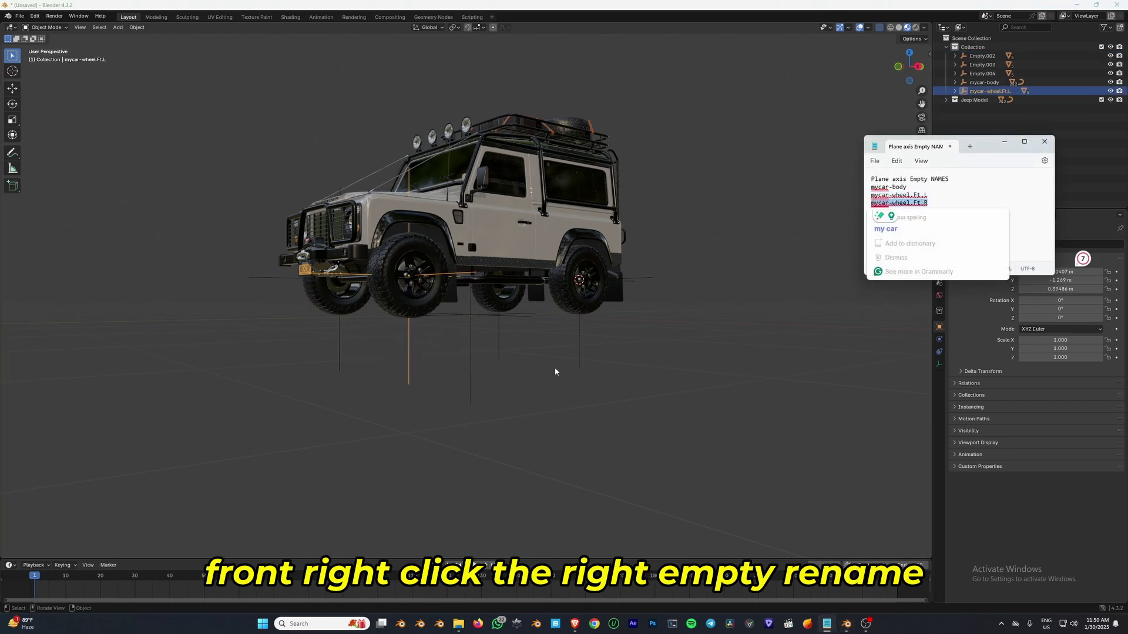
{"action": "key", "text": "alt+Tab"}
{"action": "middle_click_drag", "start_coordinate": [507, 387], "coordinate": [551, 369]}
{"action": "left_click", "coordinate": [376, 360]}
{"action": "right_click", "coordinate": [550, 366]}
{"action": "left_click", "coordinate": [550, 364]}
{"action": "type", "text": "mycar-wheel.Ft.R"}
{"action": "key", "text": "Return"}
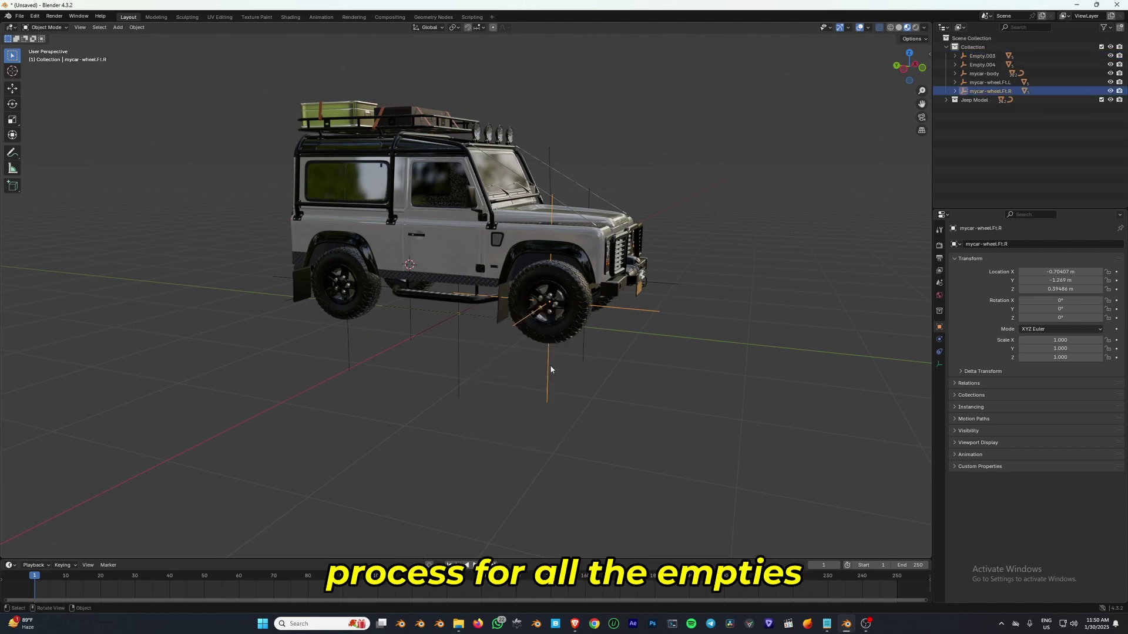
- Copy the back-left name from the Notepad list and rename the rear-left wheel's empty to mycar-wheel.Bk.L
{"action": "left_click", "coordinate": [827, 624]}
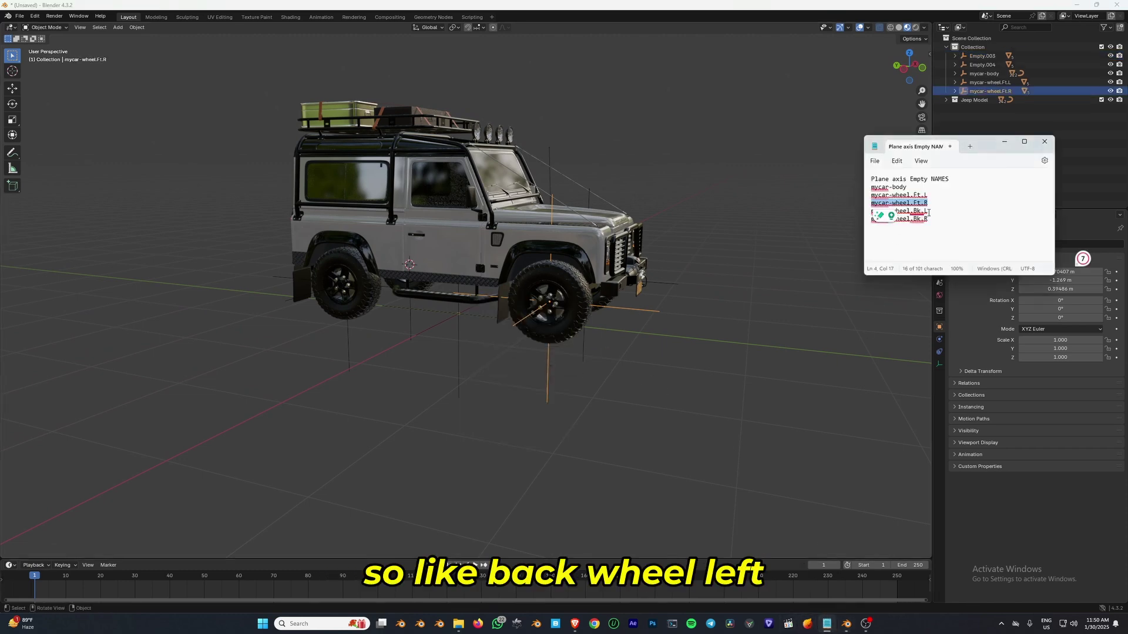
{"action": "left_click_drag", "start_coordinate": [929, 213], "coordinate": [887, 214]}
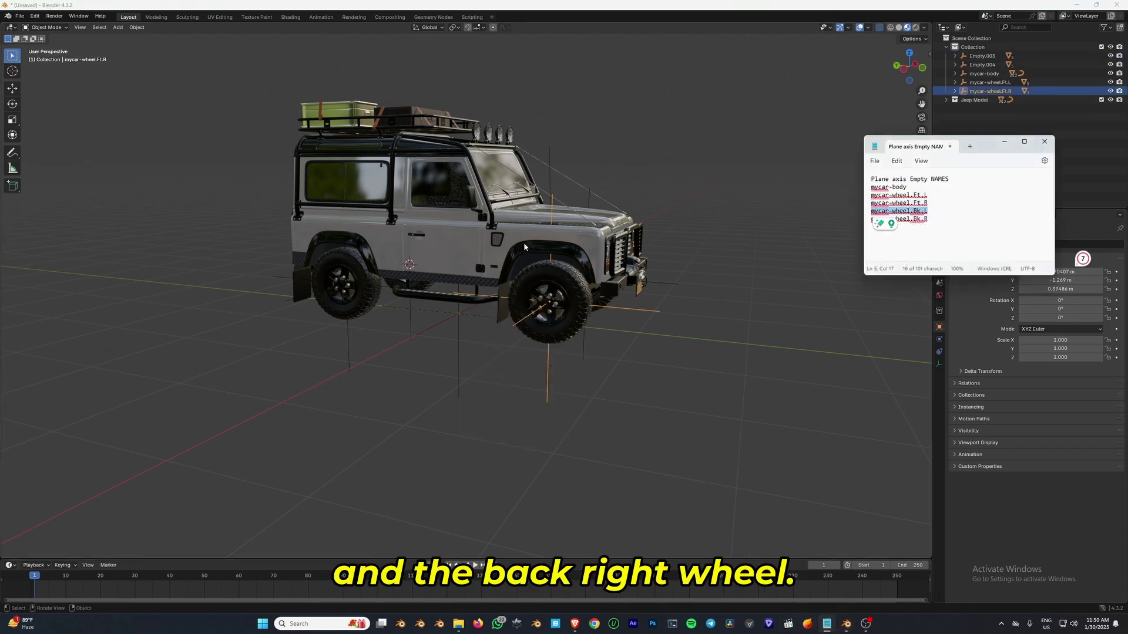
{"action": "middle_click_drag", "start_coordinate": [524, 242], "coordinate": [580, 348]}
{"action": "left_click", "coordinate": [580, 347]}
{"action": "right_click", "coordinate": [576, 348]}
{"action": "left_click", "coordinate": [576, 349]}
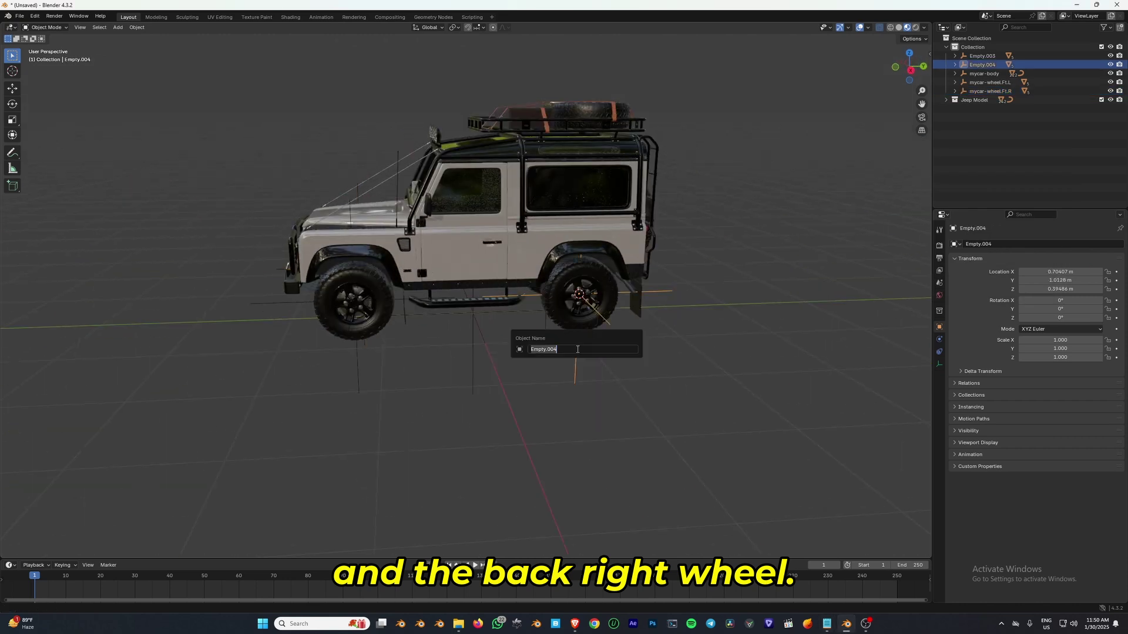
{"action": "type", "text": "mycar-wheel.Bk.L"}
{"action": "key", "text": "Return"}
- Copy the back-right name from the Notepad list and rename the rear-right wheel's empty to mycar-wheel.Bk.R
{"action": "left_click", "coordinate": [825, 625]}
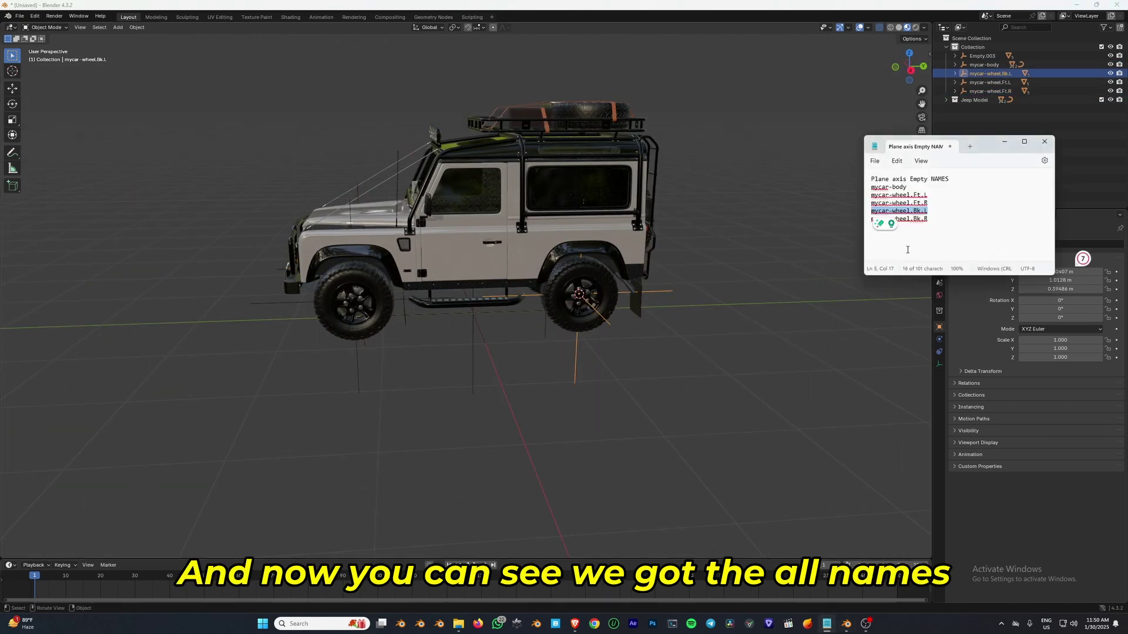
{"action": "left_click_drag", "start_coordinate": [927, 221], "coordinate": [869, 221]}
{"action": "key", "text": "ctrl+c"}
{"action": "middle_click_drag", "start_coordinate": [699, 336], "coordinate": [567, 337]}
{"action": "left_click", "coordinate": [551, 382]}
{"action": "middle_click_drag", "start_coordinate": [552, 383], "coordinate": [735, 329]}
{"action": "right_click", "coordinate": [457, 340]}
{"action": "left_click", "coordinate": [456, 341]}
{"action": "key", "text": "ctrl+v"}
{"action": "key", "text": "Return"}
{"action": "middle_click_drag", "start_coordinate": [793, 200], "coordinate": [611, 302]}
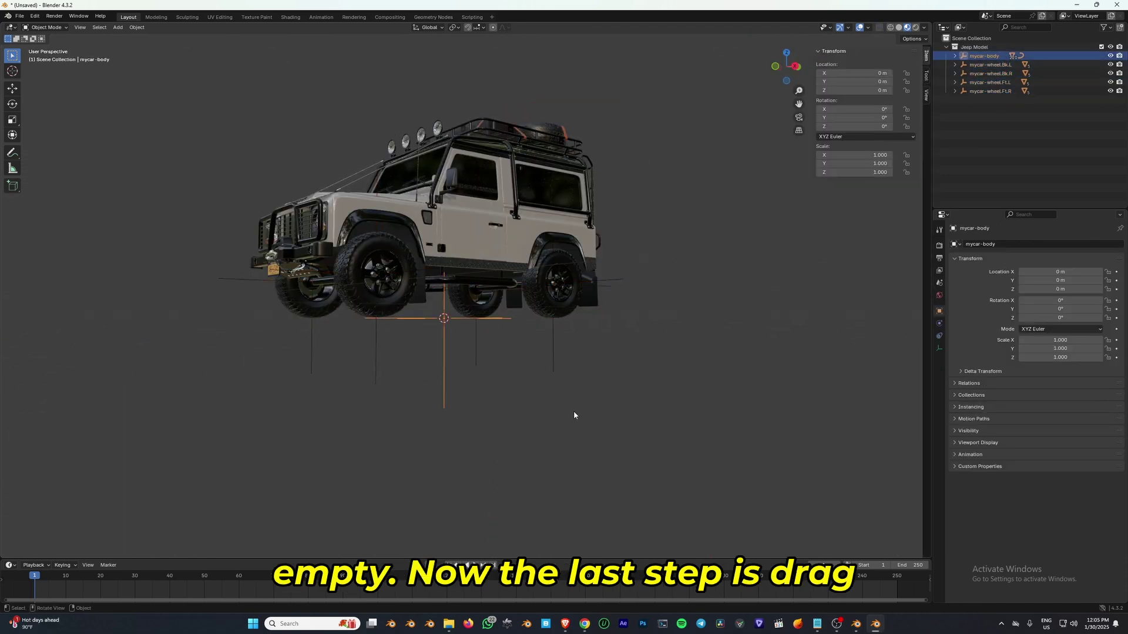
- Select all five empties without the car meshes and add a Car (deformation rig) armature
{"action": "left_click", "coordinate": [574, 415]}
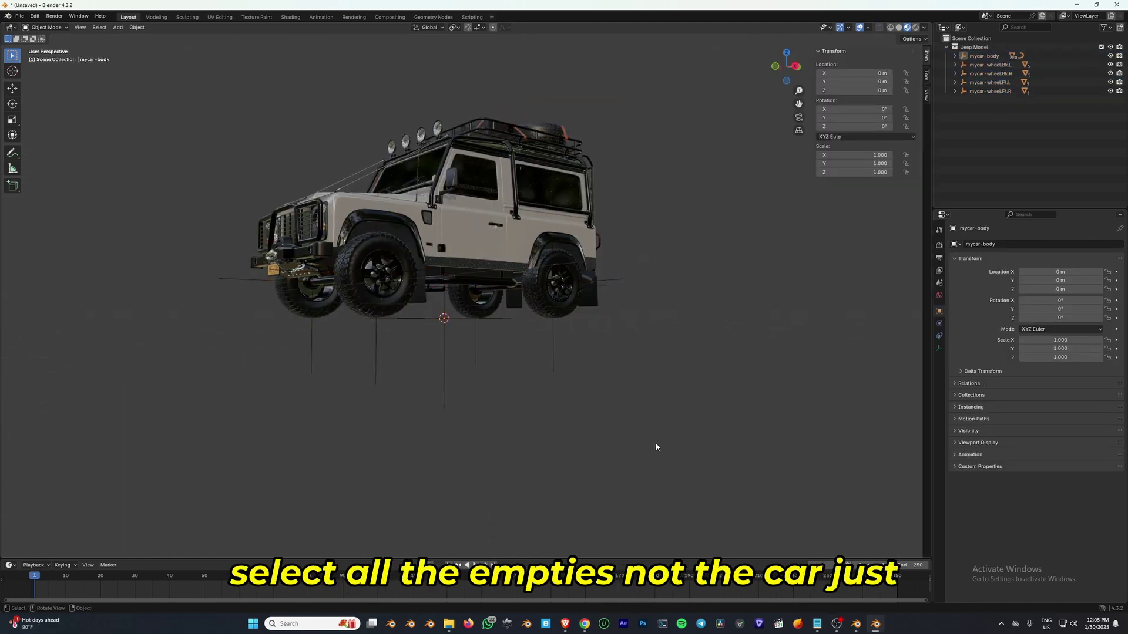
{"action": "left_click_drag", "start_coordinate": [657, 445], "coordinate": [270, 316]}
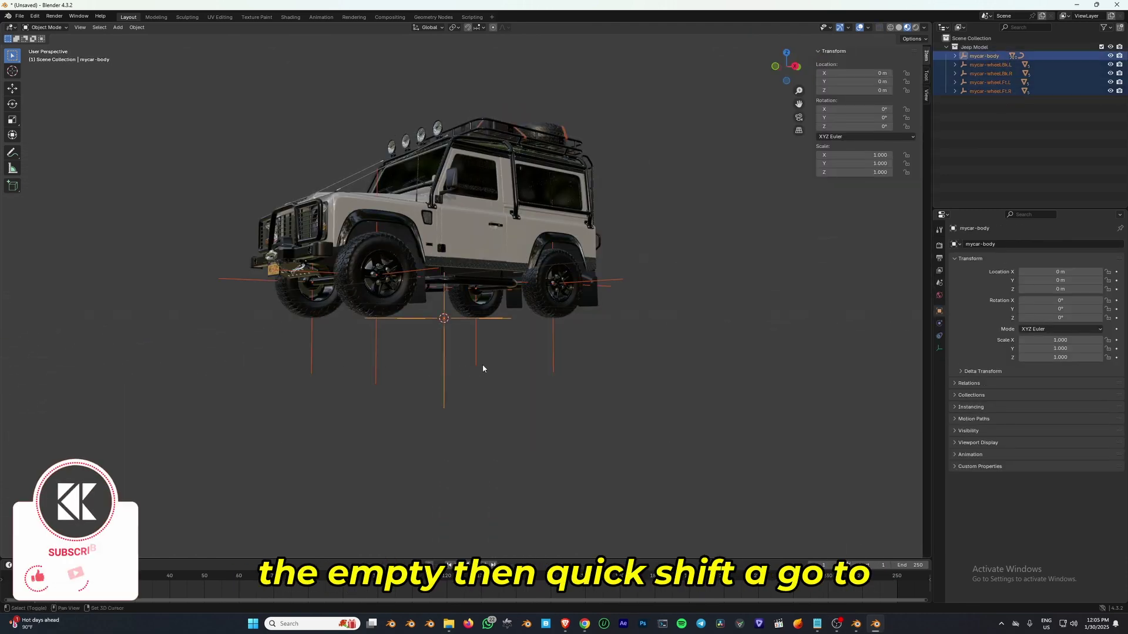
{"action": "key", "text": "shift+a"}
{"action": "mouse_move", "coordinate": [485, 367]}
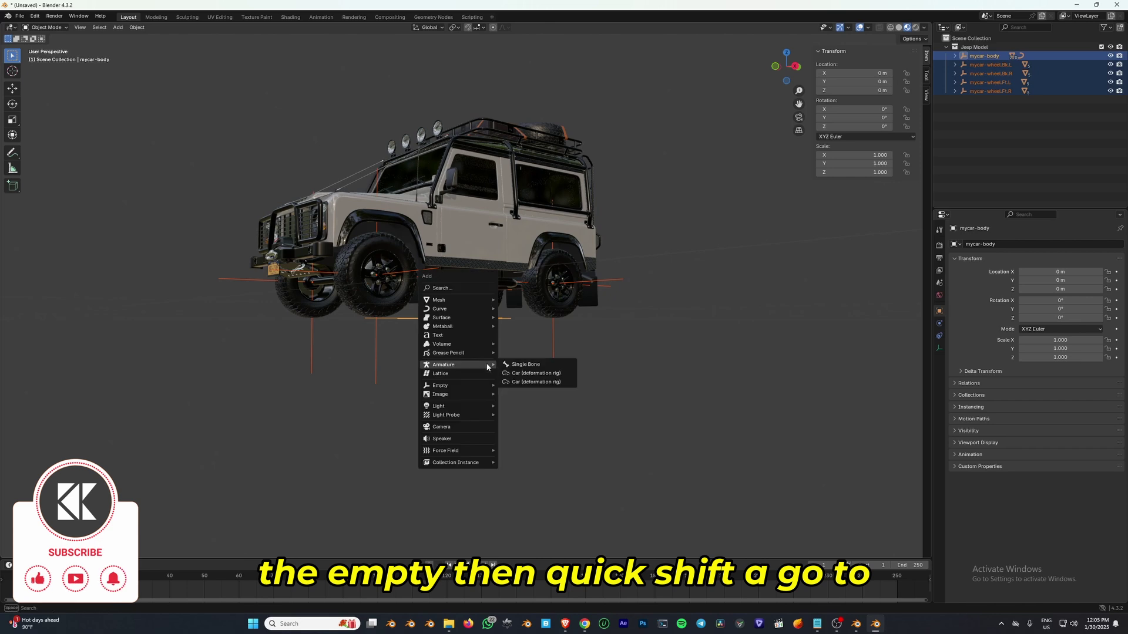
{"action": "left_click", "coordinate": [564, 375]}
{"action": "middle_click_drag", "start_coordinate": [566, 372], "coordinate": [557, 327]}
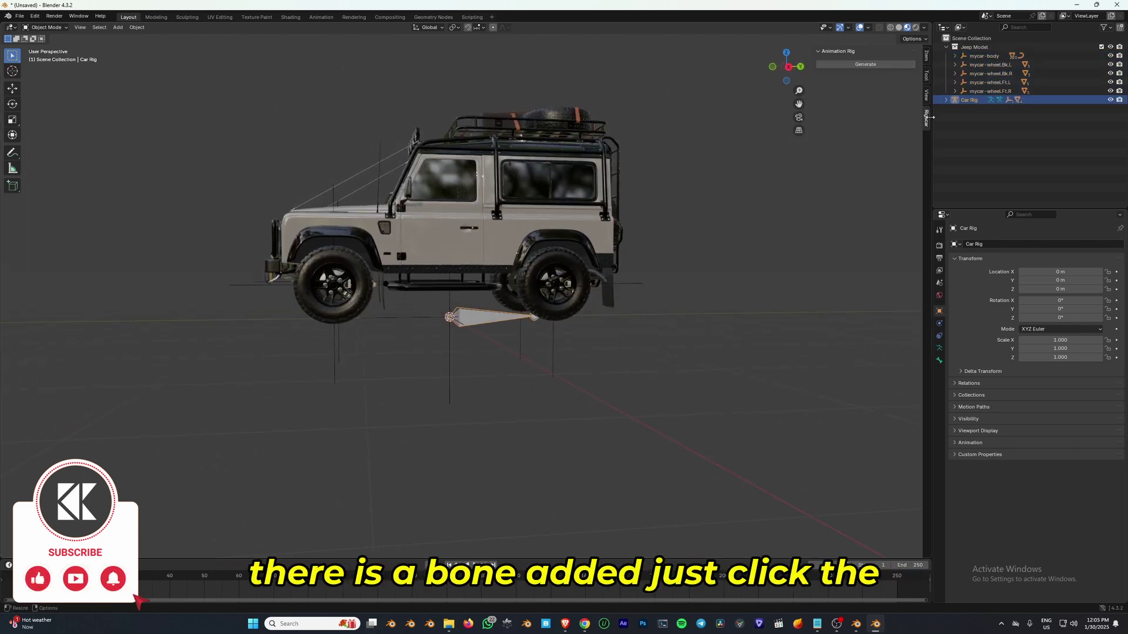
- Generate the Rigacar animation rig from the new armature and switch it to Pose Mode
{"action": "left_click", "coordinate": [876, 65]}
{"action": "middle_click_drag", "start_coordinate": [657, 303], "coordinate": [606, 313]}
{"action": "key", "text": "ctrl+Tab"}
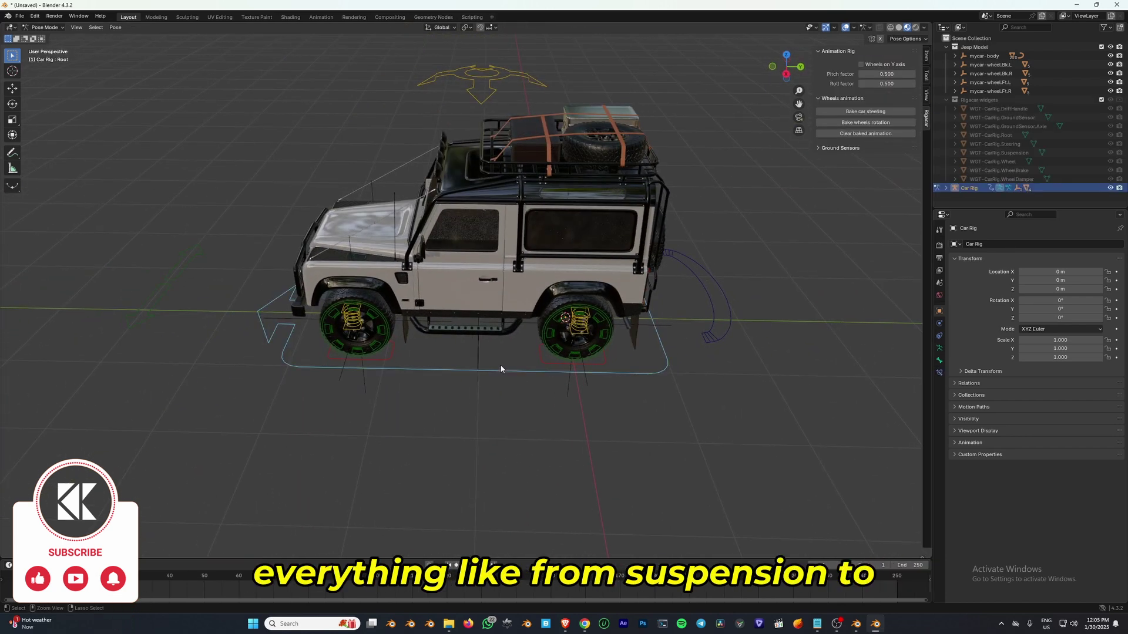
{"action": "middle_click_drag", "start_coordinate": [501, 367], "coordinate": [526, 353]}
{"action": "key", "text": "ctrl+Tab"}
{"action": "left_click", "coordinate": [525, 360]}
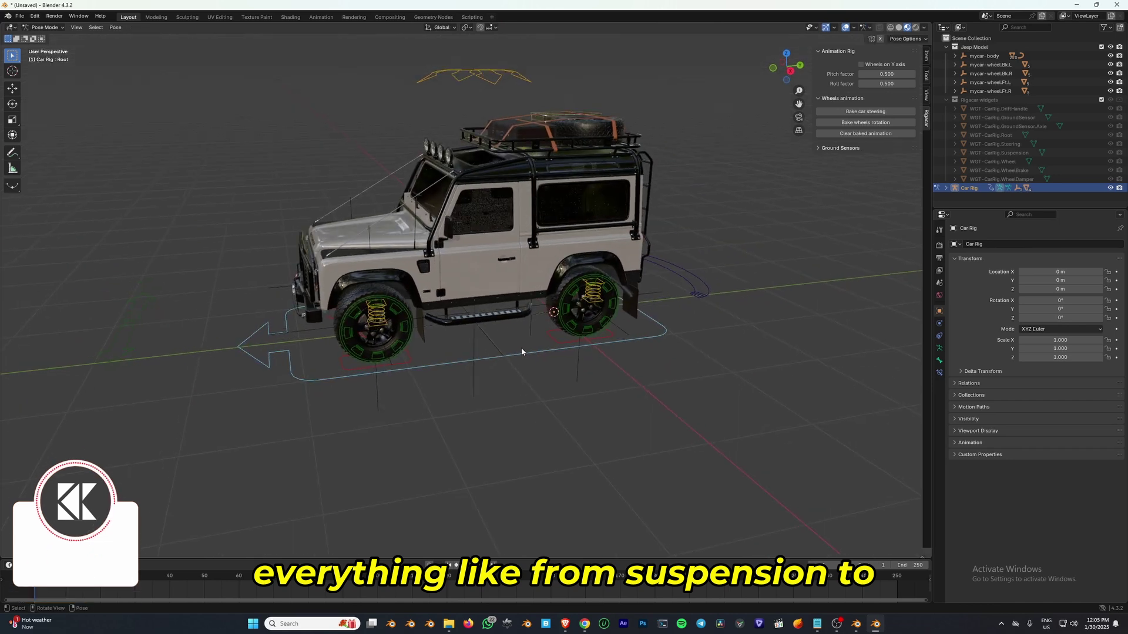
- Try rotating the Drift control and moving the back-left ground sensor to test how the jeep reacts
{"action": "left_click", "coordinate": [480, 82]}
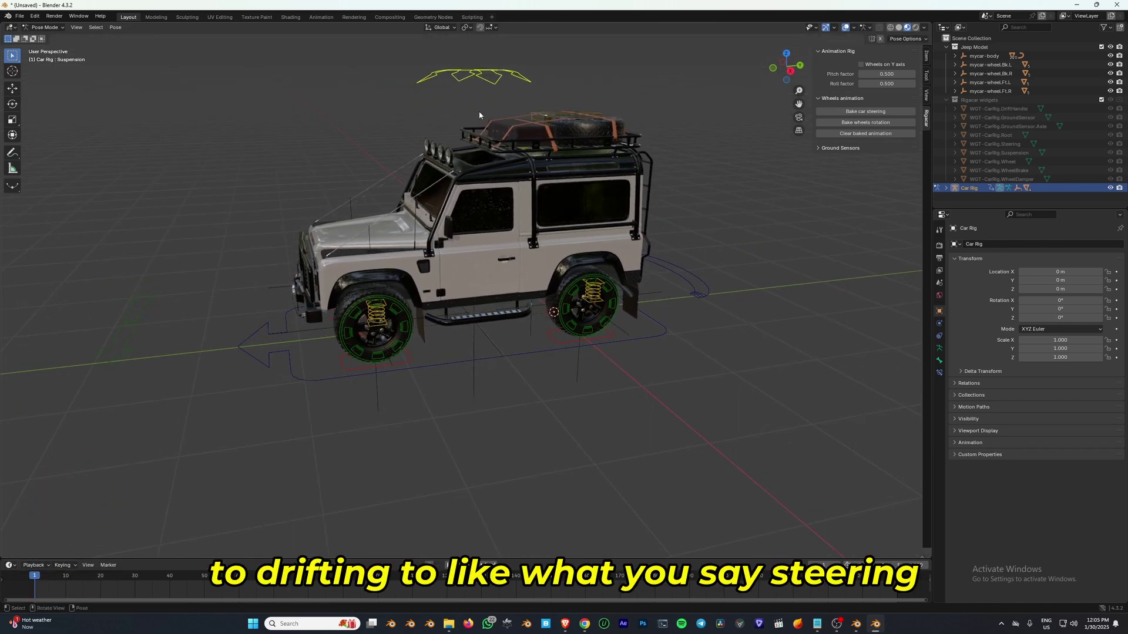
{"action": "left_click", "coordinate": [355, 361]}
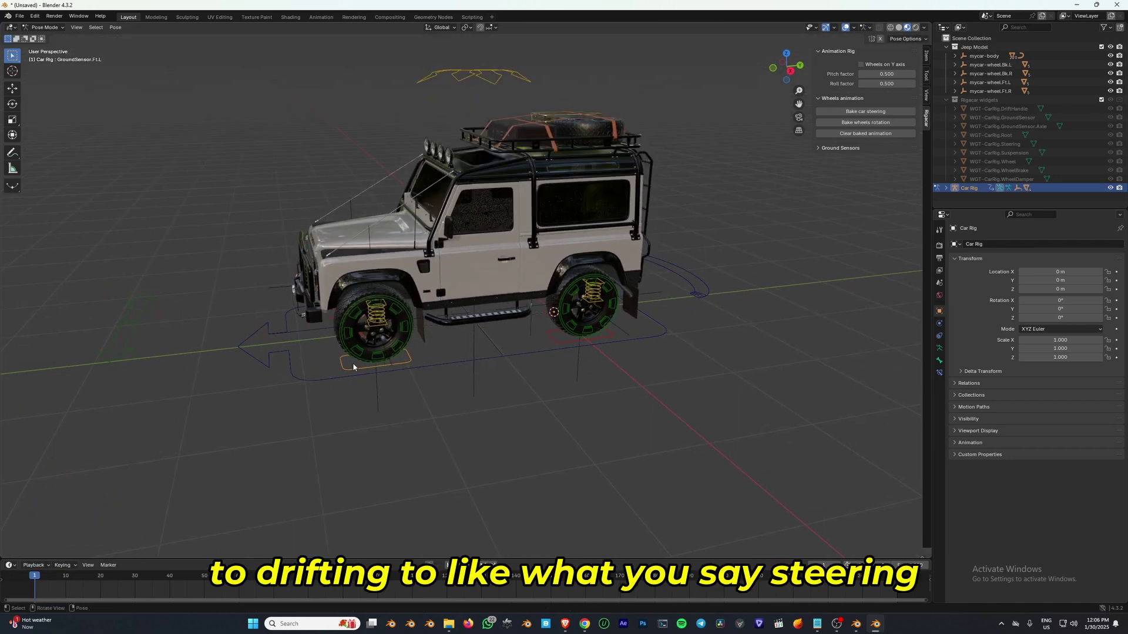
{"action": "left_click", "coordinate": [699, 288]}
{"action": "key", "text": "r"}
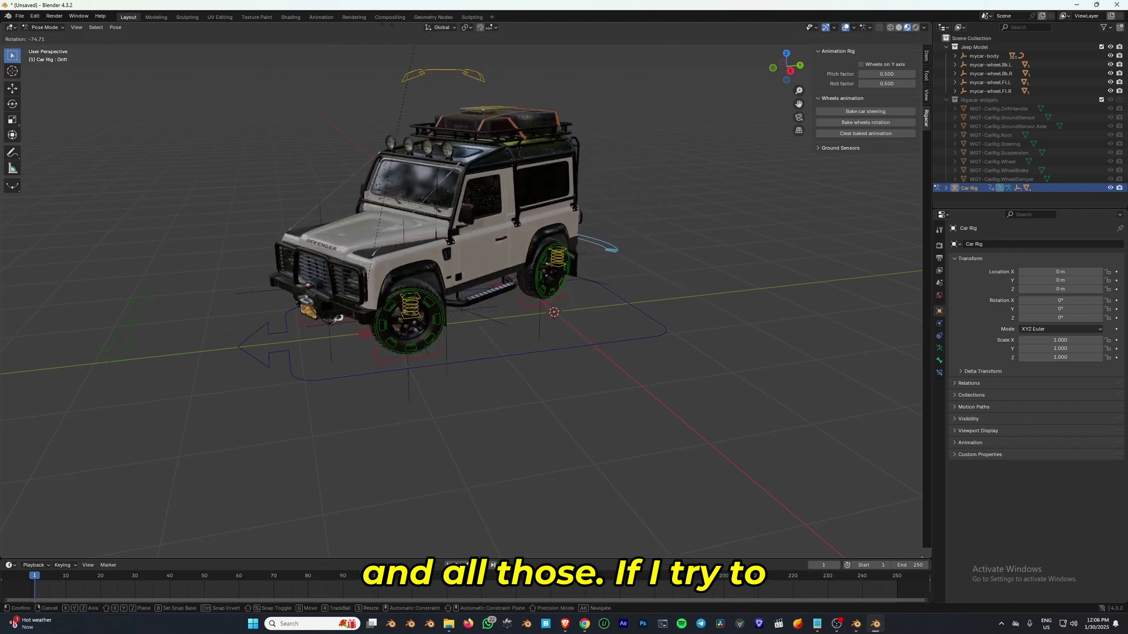
{"action": "left_click", "coordinate": [535, 358]}
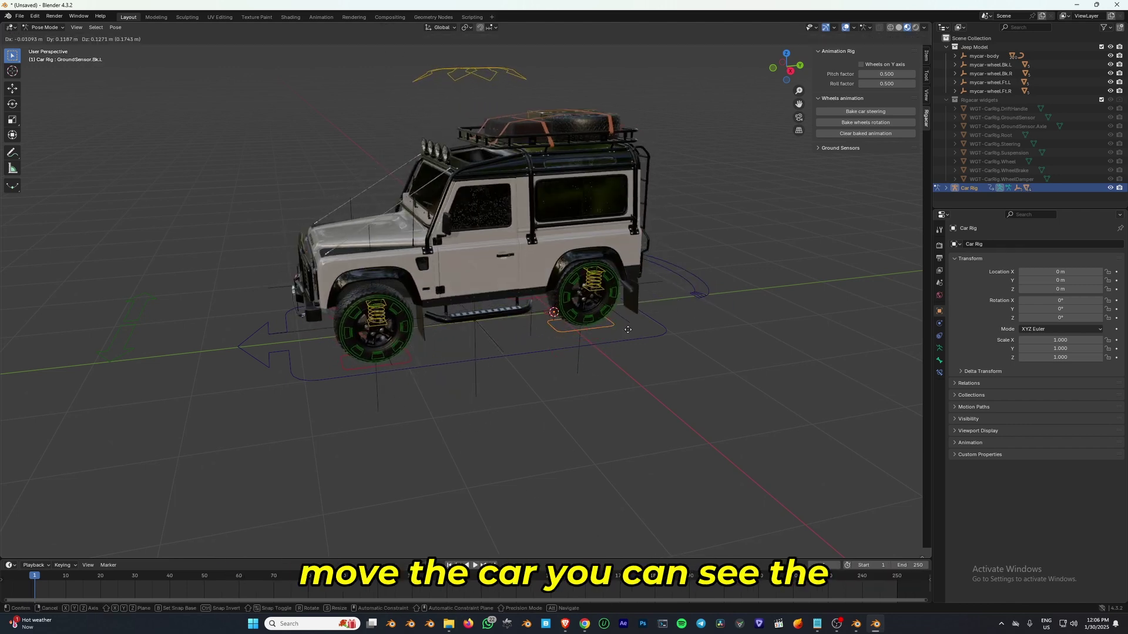
{"action": "left_click", "coordinate": [613, 336]}
- Try moving the jeep along the Y axis with the rig's Root control to check the wheel rotation
{"action": "left_click", "coordinate": [523, 354]}
{"action": "scroll", "coordinate": [55, 92], "scroll_direction": "down", "scroll_amount": 2}
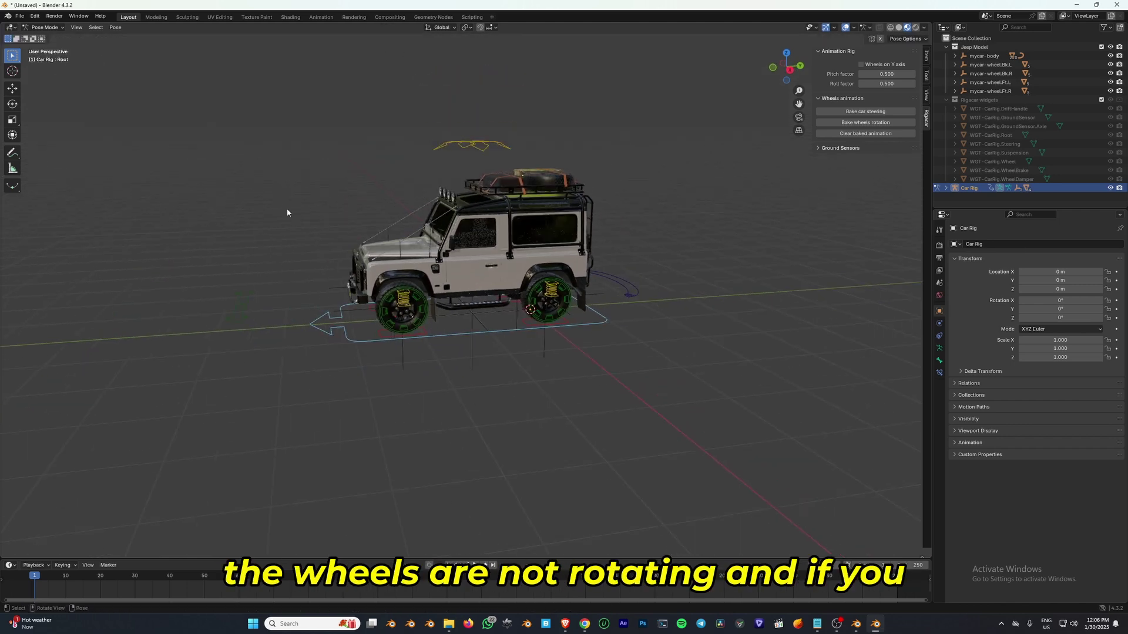
{"action": "left_click", "coordinate": [13, 93]}
{"action": "left_click_drag", "start_coordinate": [563, 307], "coordinate": [660, 300]}
{"action": "scroll", "coordinate": [631, 326], "scroll_direction": "up", "scroll_amount": 2}
{"action": "right_click", "coordinate": [660, 300]}
- Enable Wheels on Y axis for the rig and test the wheel rotation by moving the Root control along Y
{"action": "left_click_drag", "start_coordinate": [815, 82], "coordinate": [778, 77]}
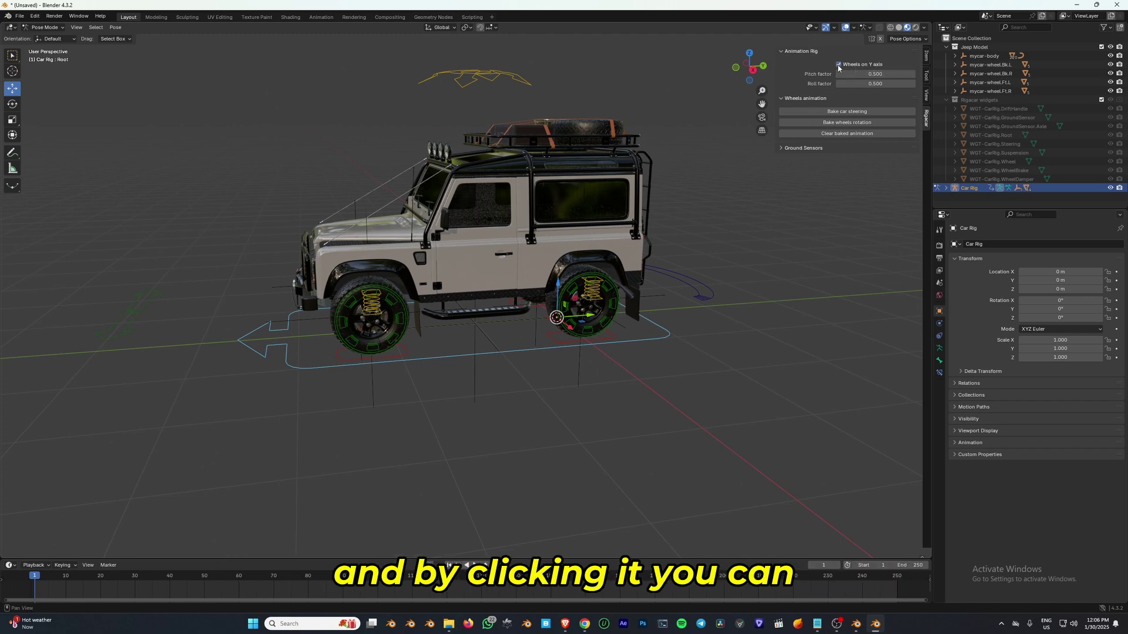
{"action": "left_click_drag", "start_coordinate": [594, 315], "coordinate": [751, 324]}
{"action": "right_click", "coordinate": [752, 324]}
- Return to Object Mode and add a NURBS path at the jeep's origin
{"action": "scroll", "coordinate": [751, 324], "scroll_direction": "down", "scroll_amount": 3}
{"action": "middle_click_drag", "start_coordinate": [531, 323], "coordinate": [517, 357]}
{"action": "scroll", "coordinate": [577, 374], "scroll_direction": "down", "scroll_amount": 3}
{"action": "key", "text": "ctrl+Tab"}
{"action": "left_click", "coordinate": [577, 375]}
{"action": "key", "text": "shift+a"}
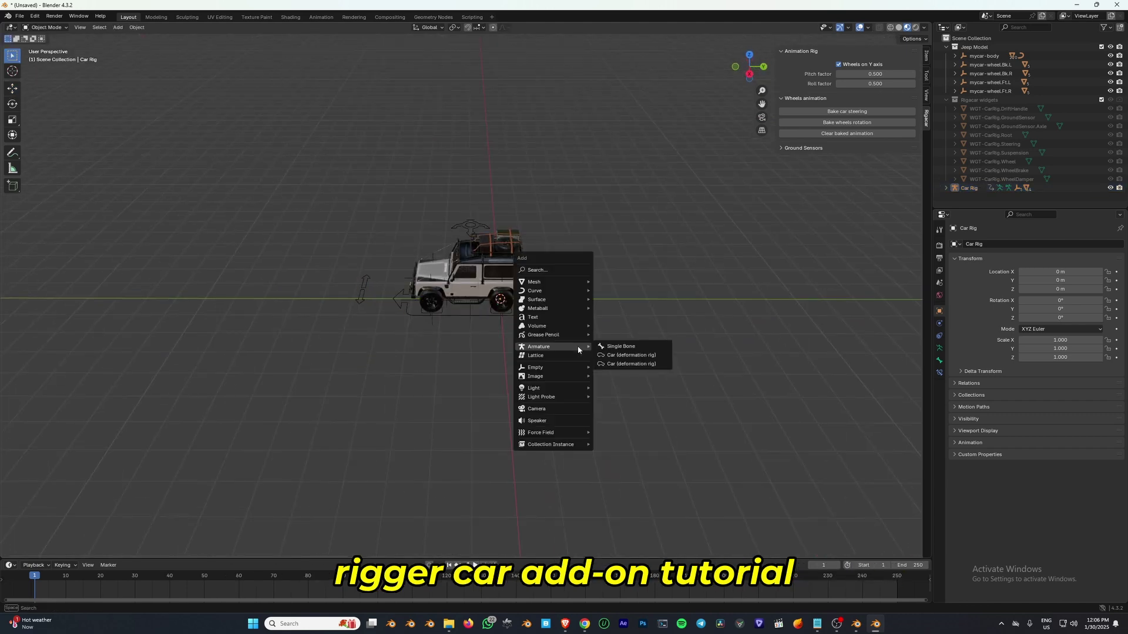
{"action": "mouse_move", "coordinate": [560, 291]}
{"action": "left_click", "coordinate": [630, 326]}
- Scale the path up to about 7.771 and rotate it 90° around Z in top view
{"action": "key", "text": "s"}
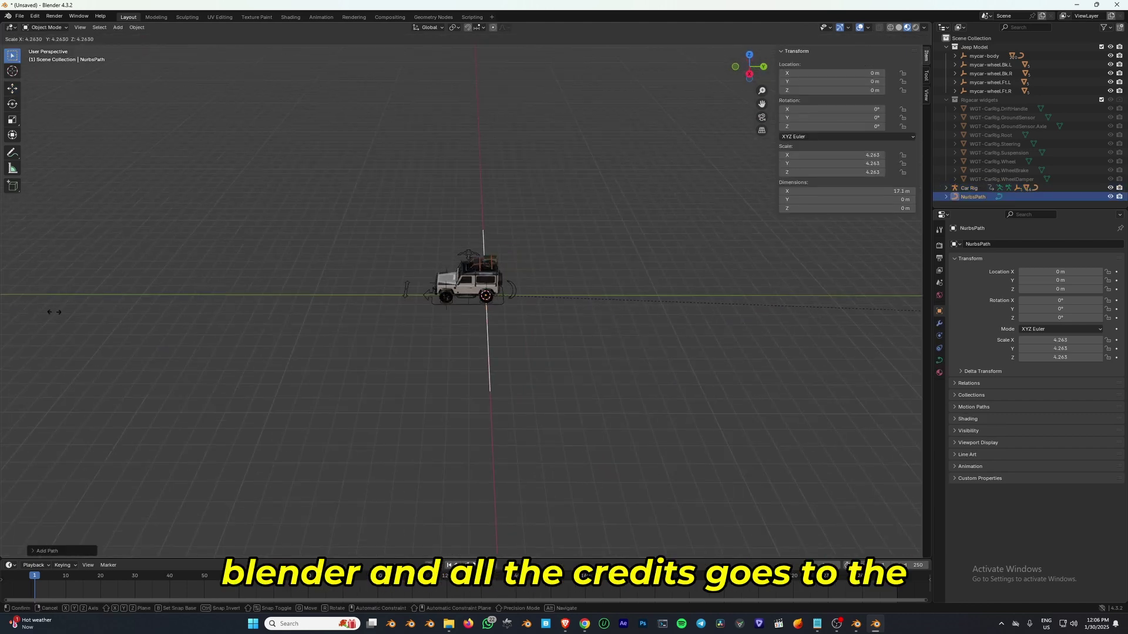
{"action": "left_click", "coordinate": [455, 320]}
{"action": "key", "text": "KP_7"}
{"action": "type", "text": "r90"}
{"action": "left_click", "coordinate": [553, 302]}
{"action": "scroll", "coordinate": [532, 271], "scroll_direction": "down", "scroll_amount": 3}
{"action": "middle_click_drag", "start_coordinate": [553, 302], "coordinate": [547, 329]}
- In Edit Mode, pull the path's two control points ahead of the jeep sideways to start a curve
{"action": "key", "text": "Tab"}
{"action": "left_click_drag", "start_coordinate": [290, 245], "coordinate": [345, 339]}
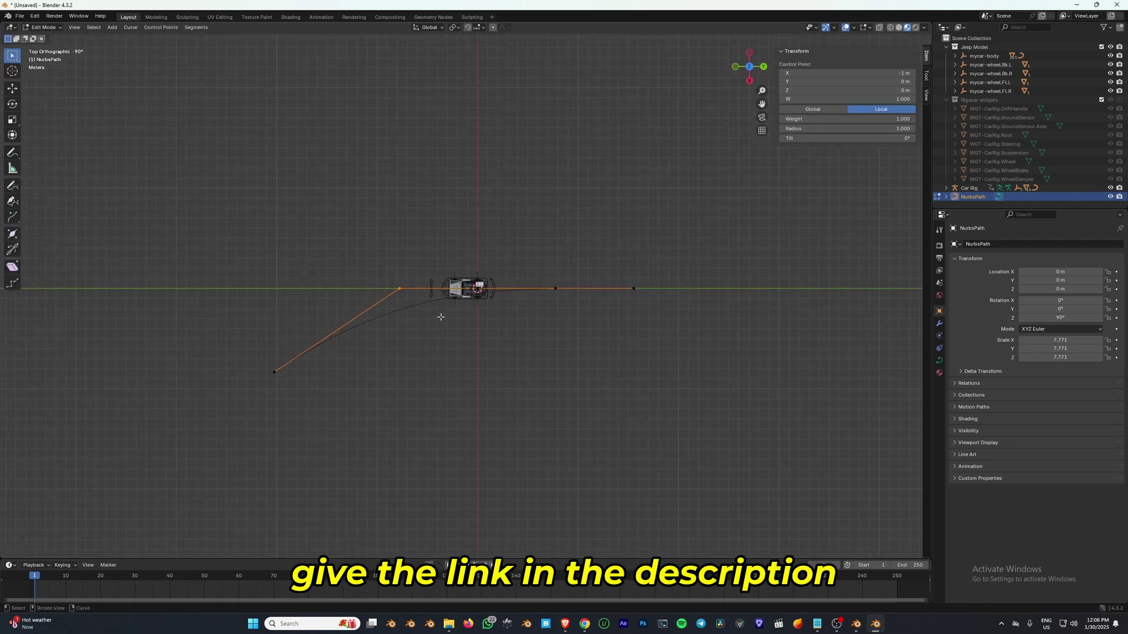
{"action": "key", "text": "g"}
{"action": "left_click", "coordinate": [299, 423]}
{"action": "left_click_drag", "start_coordinate": [379, 268], "coordinate": [420, 308]}
{"action": "key", "text": "g"}
{"action": "left_click", "coordinate": [195, 537]}
- Spread out the path's middle and rear control points and stretch its tail far behind the jeep
{"action": "key", "text": "g"}
{"action": "left_click", "coordinate": [471, 268]}
{"action": "key", "text": "g"}
{"action": "left_click", "coordinate": [585, 272]}
{"action": "key", "text": "g"}
{"action": "left_click", "coordinate": [926, 275]}
- Reposition the path's front end point and its neighbouring control point to form a wide turn
{"action": "scroll", "coordinate": [472, 320], "scroll_direction": "down", "scroll_amount": 2}
{"action": "left_click_drag", "start_coordinate": [226, 382], "coordinate": [286, 453]}
{"action": "key", "text": "g"}
{"action": "left_click", "coordinate": [250, 45]}
{"action": "left_click_drag", "start_coordinate": [317, 245], "coordinate": [374, 312]}
{"action": "key", "text": "g"}
{"action": "left_click", "coordinate": [308, 314]}
- Move the path's remaining control points to smooth the straight section and extend its rear end
{"action": "left_click", "coordinate": [431, 267]}
{"action": "key", "text": "g"}
{"action": "left_click", "coordinate": [411, 265]}
{"action": "key", "text": "g"}
{"action": "left_click", "coordinate": [629, 270]}
{"action": "left_click_drag", "start_coordinate": [708, 226], "coordinate": [755, 245]}
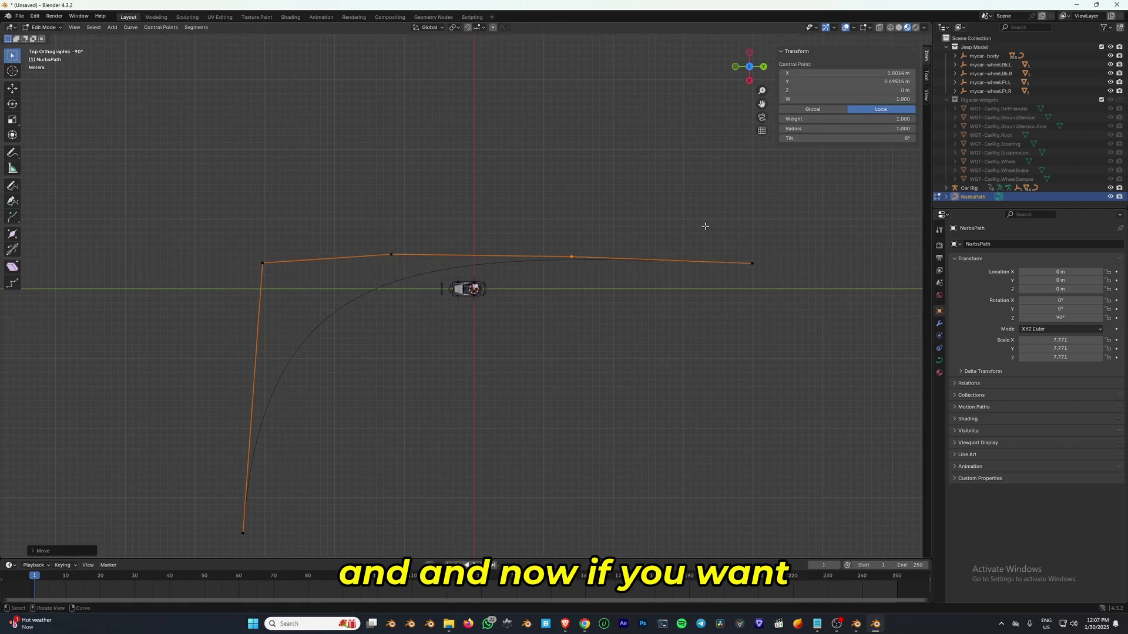
{"action": "key", "text": "g"}
{"action": "left_click", "coordinate": [837, 282]}
- Leave the path's Edit Mode and select the Car Rig object
{"action": "middle_click_drag", "start_coordinate": [588, 265], "coordinate": [544, 194]}
{"action": "key", "text": "Tab"}
{"action": "scroll", "coordinate": [521, 317], "scroll_direction": "up", "scroll_amount": 3}
{"action": "left_click", "coordinate": [493, 304]}
{"action": "scroll", "coordinate": [540, 285], "scroll_direction": "down", "scroll_amount": 3}
{"action": "middle_click_drag", "start_coordinate": [661, 308], "coordinate": [532, 264], "text": "shift"}
- Show the rig's bone constraint settings and select the Root control in Pose Mode
{"action": "left_click", "coordinate": [939, 360]}
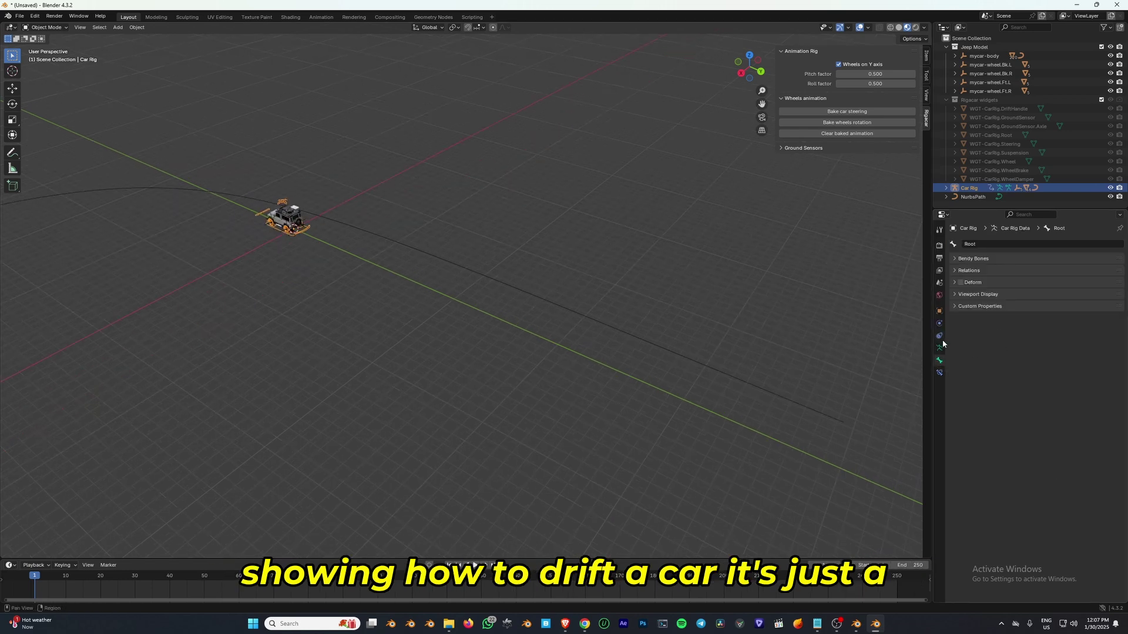
{"action": "left_click", "coordinate": [940, 347]}
{"action": "left_click", "coordinate": [939, 336]}
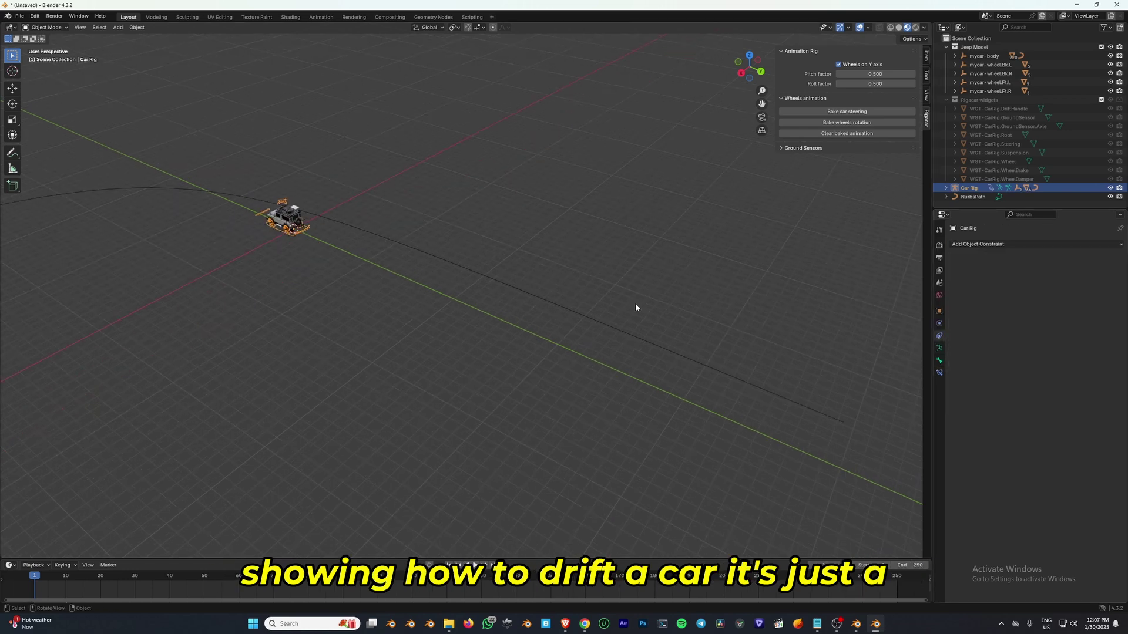
{"action": "left_click", "coordinate": [940, 371]}
{"action": "middle_click_drag", "start_coordinate": [406, 271], "coordinate": [614, 330], "text": "shift"}
{"action": "scroll", "coordinate": [614, 330], "scroll_direction": "up", "scroll_amount": 8}
{"action": "key", "text": "ctrl+Tab"}
{"action": "middle_click_drag", "start_coordinate": [424, 338], "coordinate": [507, 326]}
{"action": "left_click", "coordinate": [469, 318]}
{"action": "left_click", "coordinate": [473, 315]}
{"action": "key", "text": "ctrl+Tab"}
- Add a Follow Path constraint to the Root bone with NurbsPath as its target
{"action": "left_click", "coordinate": [1026, 244]}
{"action": "left_click", "coordinate": [1095, 309]}
{"action": "left_click", "coordinate": [756, 157]}
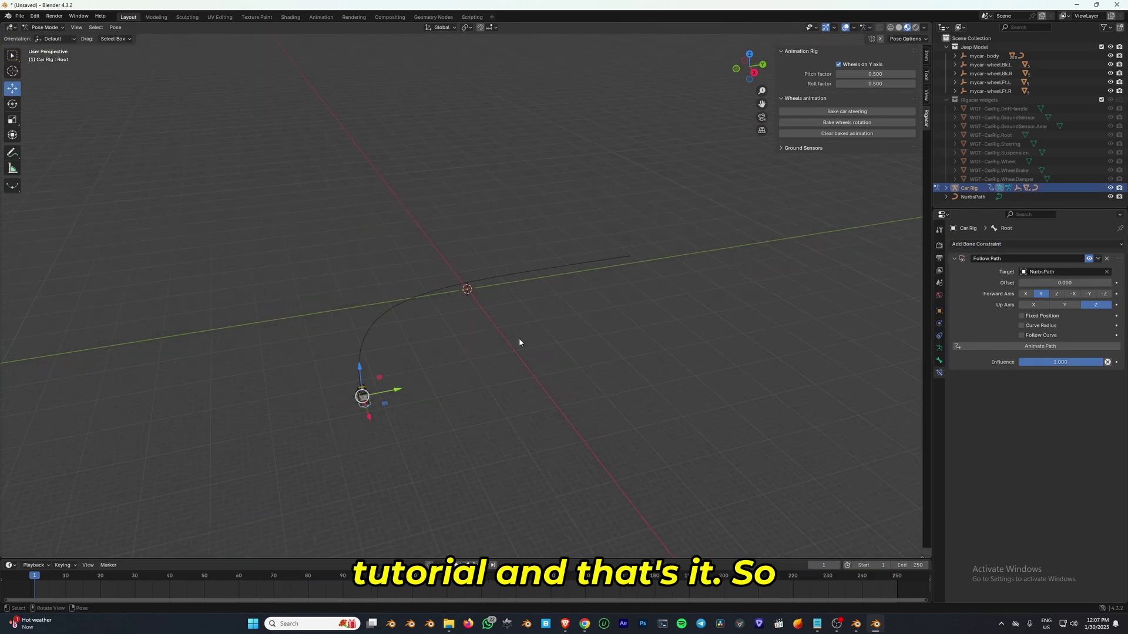
{"action": "mouse_move", "coordinate": [518, 343]}
{"action": "middle_mouse_down"}
{"action": "mouse_move", "coordinate": [536, 326]}
{"action": "mouse_move", "coordinate": [506, 347]}
{"action": "middle_mouse_up"}
- Enable Follow Curve on the Follow Path constraint and test the jeep's travel with an offset of about -38.8
{"action": "mouse_move", "coordinate": [1086, 283]}
{"action": "left_mouse_down"}
{"action": "mouse_move", "coordinate": [1022, 284]}
{"action": "mouse_move", "coordinate": [1105, 283]}
{"action": "left_mouse_up"}
{"action": "middle_click_drag", "start_coordinate": [697, 341], "coordinate": [594, 313]}
{"action": "scroll", "coordinate": [618, 326], "scroll_direction": "up", "scroll_amount": 4}
{"action": "mouse_move", "coordinate": [1065, 284]}
{"action": "left_mouse_down"}
{"action": "mouse_move", "coordinate": [1111, 283]}
{"action": "mouse_move", "coordinate": [1040, 282]}
{"action": "mouse_move", "coordinate": [1086, 283]}
{"action": "left_mouse_up"}
{"action": "right_click", "coordinate": [1064, 282]}
{"action": "middle_click_drag", "start_coordinate": [654, 294], "coordinate": [560, 302]}
{"action": "scroll", "coordinate": [560, 302], "scroll_direction": "down", "scroll_amount": 5}
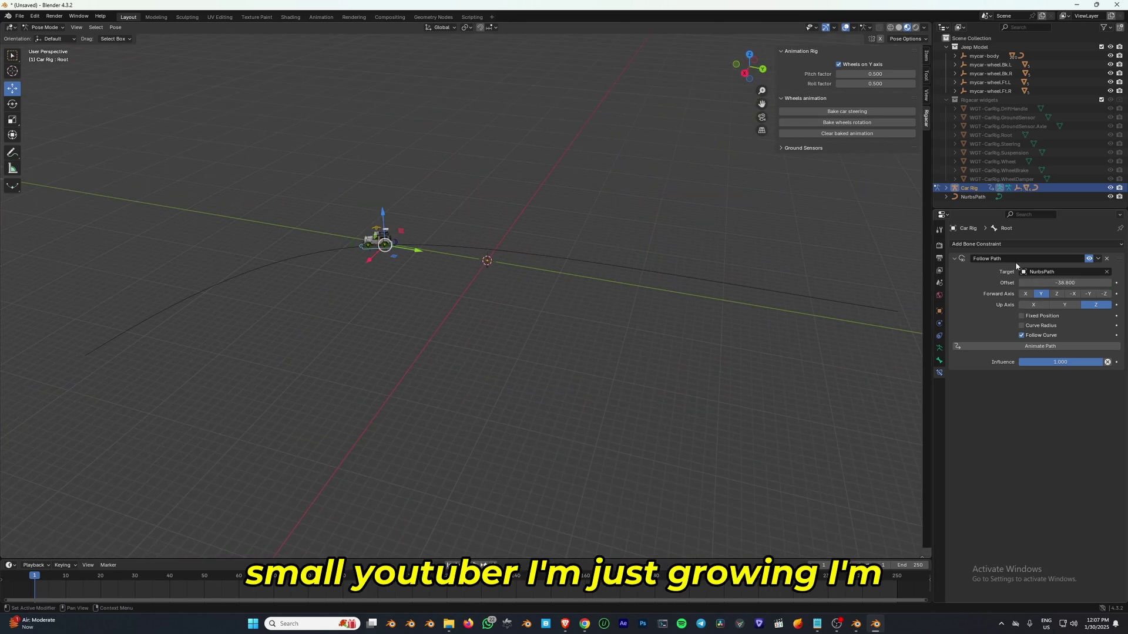
- Set the Follow Path offset to about -99.2 at the path's rear end and keyframe it at frame 1
{"action": "left_click_drag", "start_coordinate": [1064, 282], "coordinate": [1031, 283]}
{"action": "middle_click_drag", "start_coordinate": [895, 305], "coordinate": [763, 282]}
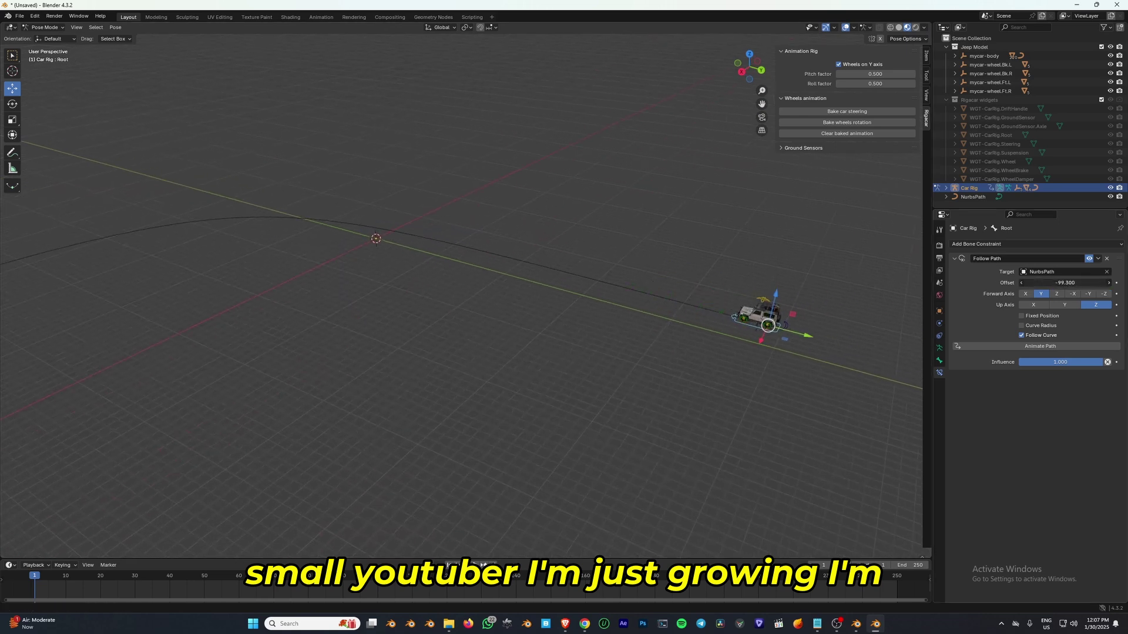
{"action": "left_click_drag", "start_coordinate": [1065, 283], "coordinate": [1051, 282]}
{"action": "scroll", "coordinate": [875, 318], "scroll_direction": "up", "scroll_amount": 3}
{"action": "right_click", "coordinate": [1052, 283]}
{"action": "left_click", "coordinate": [1052, 284]}
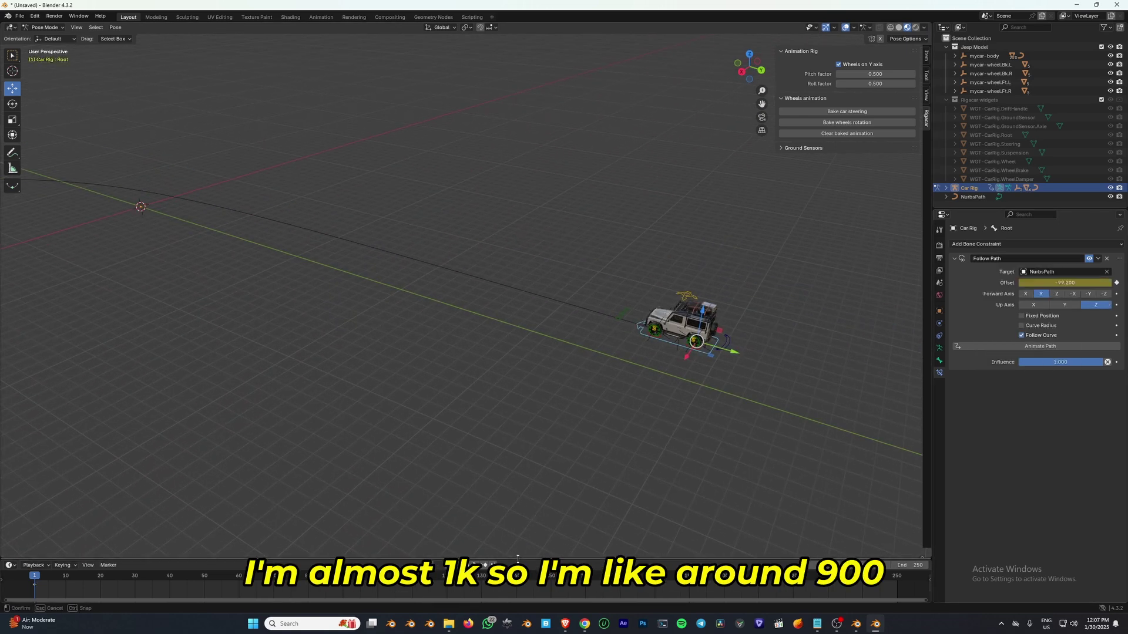
- Enlarge the timeline, go to frame 80 and set the animation's end frame to 80
{"action": "left_click_drag", "start_coordinate": [516, 557], "coordinate": [516, 499]}
{"action": "left_click", "coordinate": [64, 521]}
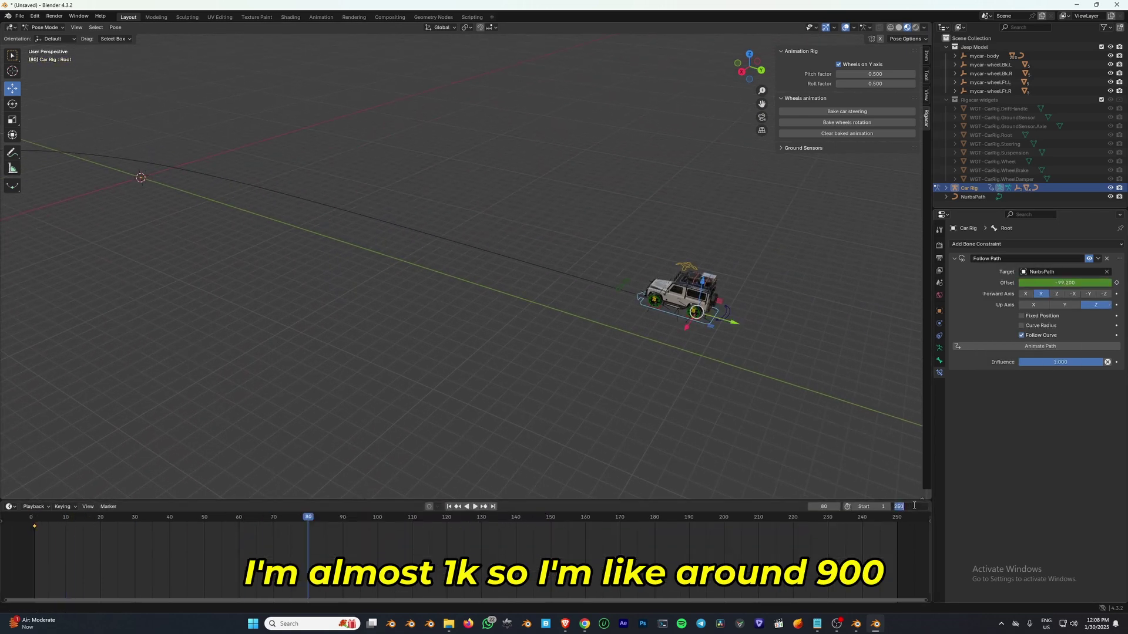
{"action": "type", "text": "80"}
{"action": "key", "text": "Return"}
{"action": "middle_click_drag", "start_coordinate": [470, 538], "coordinate": [735, 537]}
{"action": "scroll", "coordinate": [605, 294], "scroll_direction": "down", "scroll_amount": 8}
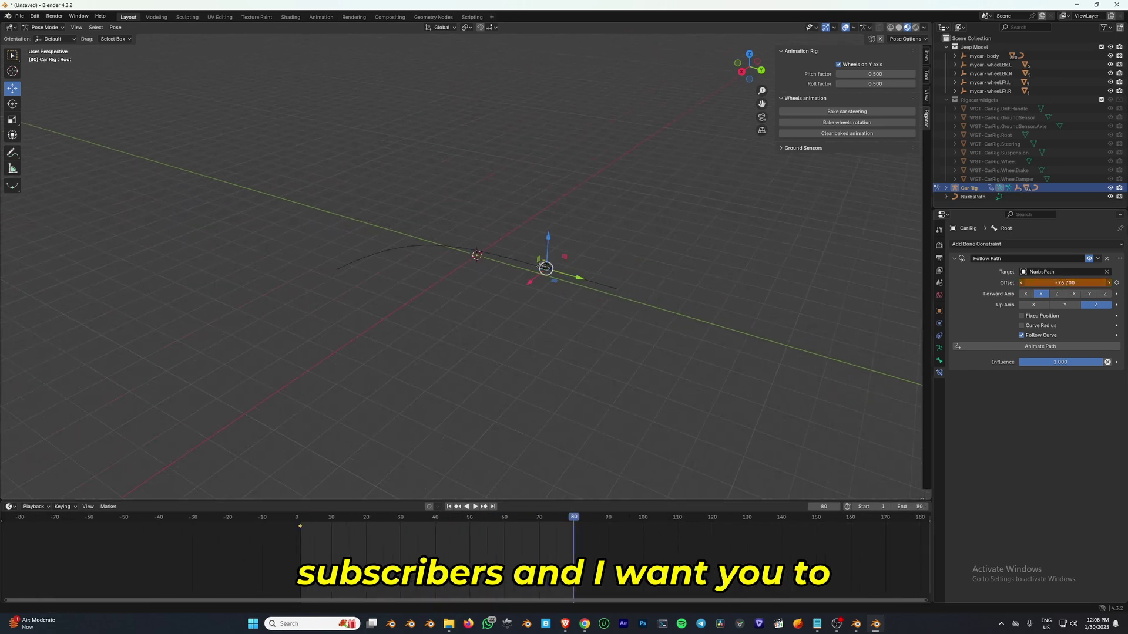
- Slide the Follow Path offset toward the curve's far end and keyframe it at frame 80
{"action": "left_click_drag", "start_coordinate": [1062, 283], "coordinate": [1099, 283]}
{"action": "right_click", "coordinate": [1062, 283]}
{"action": "left_click", "coordinate": [1062, 284]}
{"action": "scroll", "coordinate": [647, 382], "scroll_direction": "up", "scroll_amount": 4}
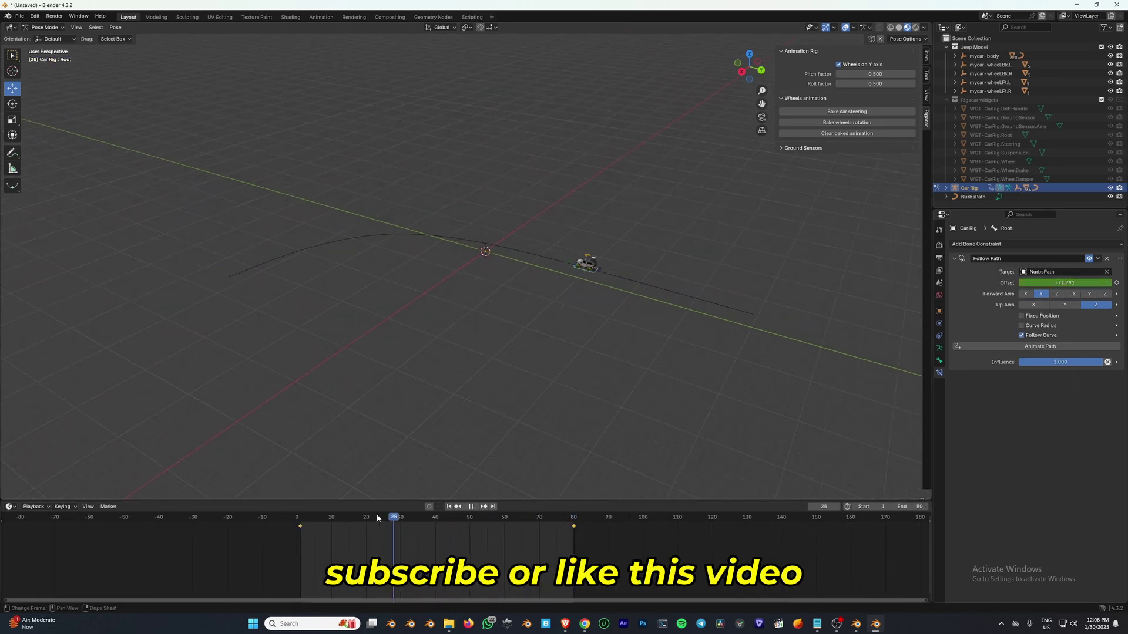
- Find the start of the turn, select the Drift control and keyframe it at frame 38
{"action": "middle_click_drag", "start_coordinate": [482, 479], "coordinate": [509, 530]}
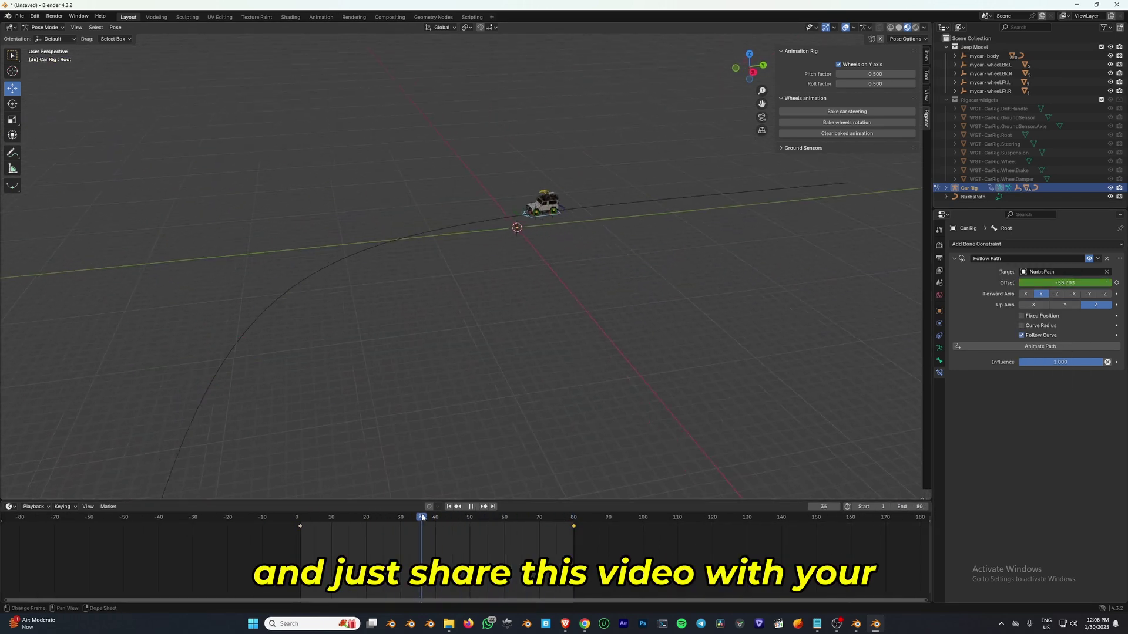
{"action": "middle_click_drag", "start_coordinate": [523, 270], "coordinate": [470, 288]}
{"action": "scroll", "coordinate": [470, 288], "scroll_direction": "up", "scroll_amount": 2}
{"action": "left_click", "coordinate": [547, 251]}
{"action": "scroll", "coordinate": [562, 252], "scroll_direction": "up", "scroll_amount": 3}
{"action": "left_click_drag", "start_coordinate": [418, 521], "coordinate": [456, 519]}
{"action": "key", "text": "k"}
{"action": "left_click", "coordinate": [460, 425]}
- In top view at frame 49, rotate the Drift control to swing the jeep's rear out and keyframe it
{"action": "scroll", "coordinate": [374, 381], "scroll_direction": "down", "scroll_amount": 4}
{"action": "middle_click_drag", "start_coordinate": [311, 467], "coordinate": [485, 445], "text": "shift"}
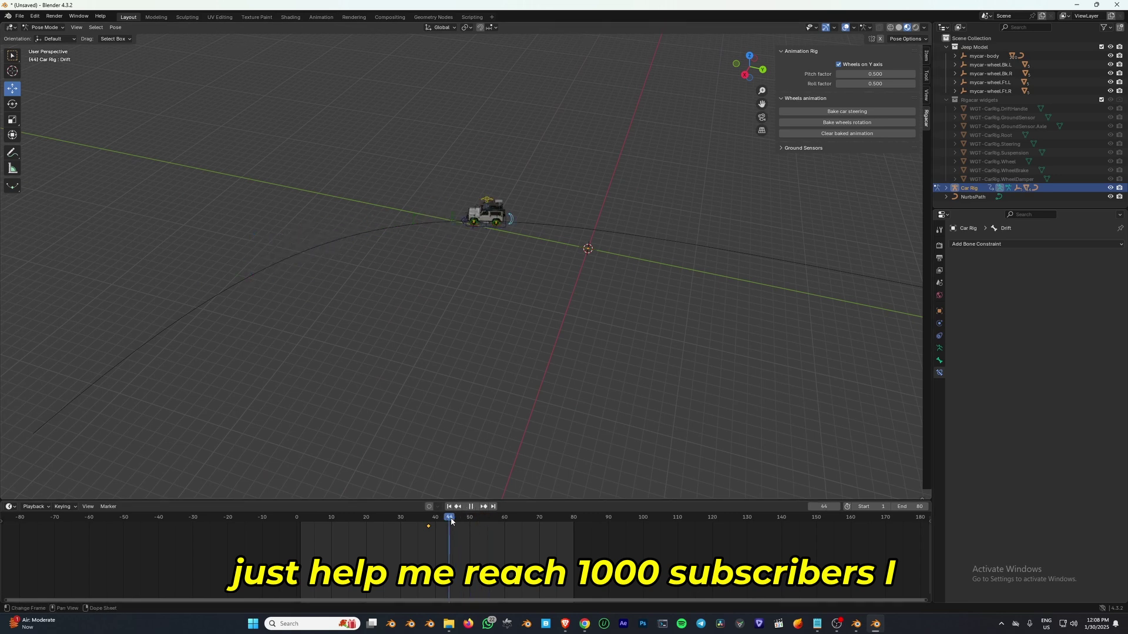
{"action": "key", "text": "space"}
{"action": "key", "text": "KP_7"}
{"action": "key", "text": "r"}
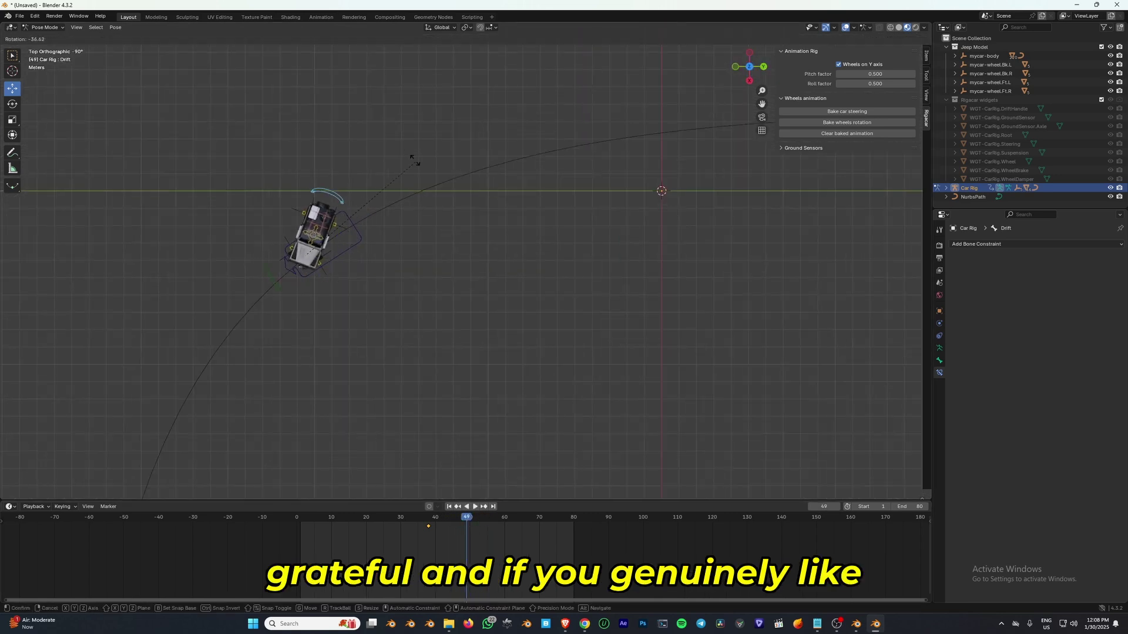
{"action": "left_click", "coordinate": [431, 196]}
{"action": "key", "text": "i"}
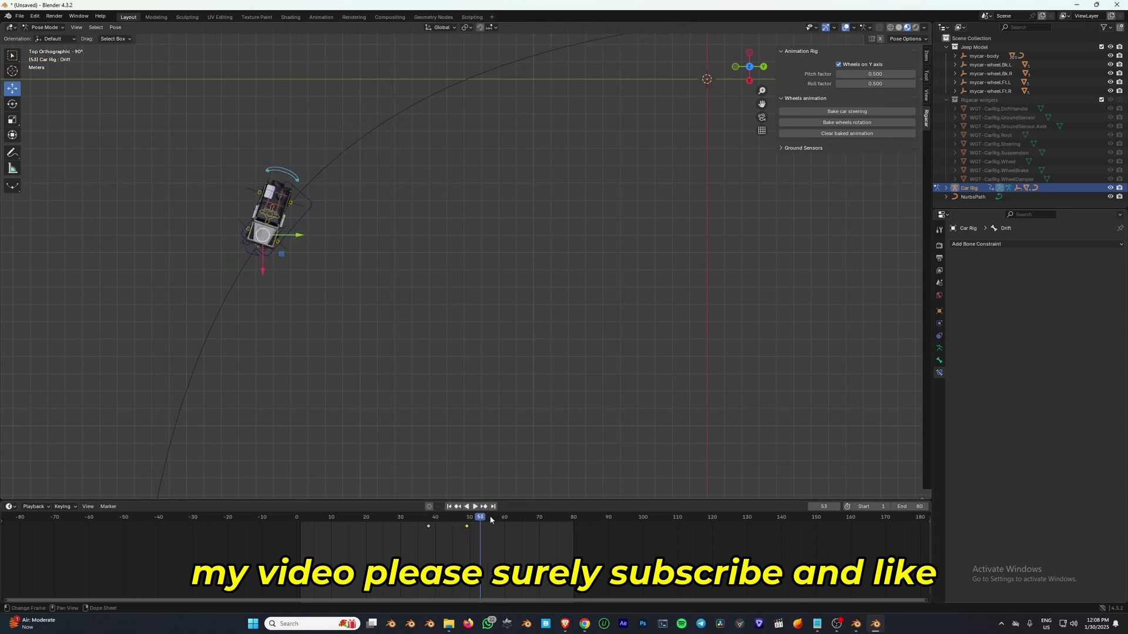
- Adjust the Drift control's pose at frame 60 and keyframe it
{"action": "left_click_drag", "start_coordinate": [491, 520], "coordinate": [504, 522]}
{"action": "middle_click_drag", "start_coordinate": [265, 330], "coordinate": [362, 212], "text": "shift"}
{"action": "key", "text": "g"}
{"action": "left_click", "coordinate": [307, 174]}
{"action": "key", "text": "i"}
- Rotate the Drift control at frame 70 and keyframe it
{"action": "mouse_move", "coordinate": [510, 518]}
{"action": "left_mouse_down"}
{"action": "mouse_move", "coordinate": [471, 519]}
{"action": "mouse_move", "coordinate": [515, 520]}
{"action": "left_mouse_up"}
{"action": "scroll", "coordinate": [437, 419], "scroll_direction": "down", "scroll_amount": 1}
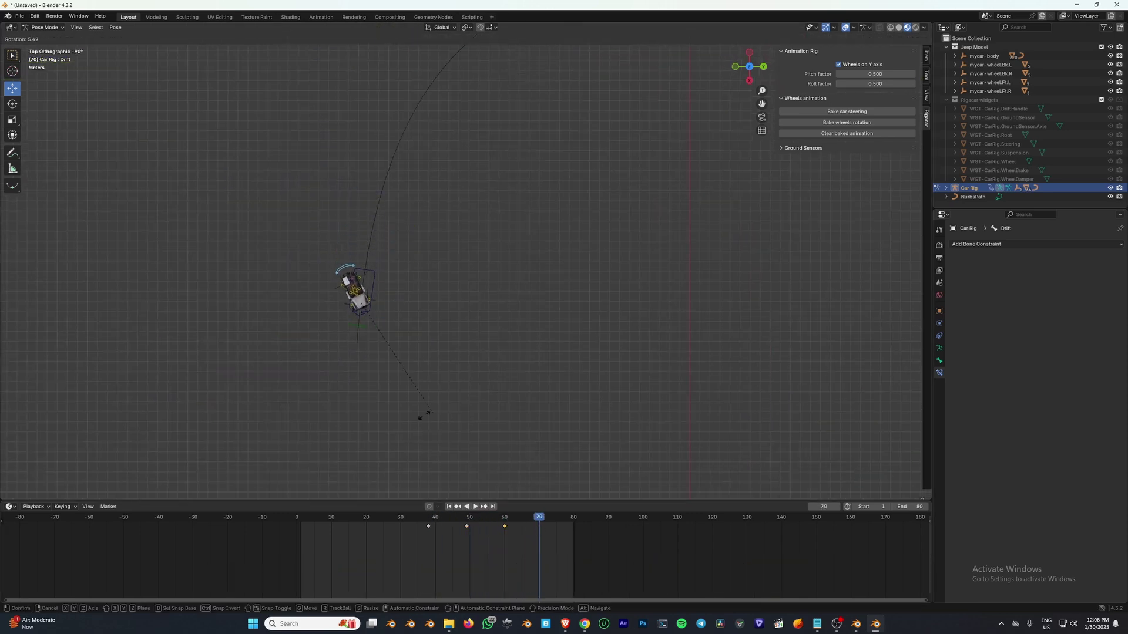
{"action": "key", "text": "Escape"}
{"action": "middle_click_drag", "start_coordinate": [467, 434], "coordinate": [473, 330]}
- Return to Object Mode and play back the jeep's drift through the turn
{"action": "key", "text": "ctrl+Tab"}
{"action": "left_click_drag", "start_coordinate": [458, 519], "coordinate": [420, 518]}
{"action": "key", "text": "space"}
{"action": "key", "text": "space"}
{"action": "middle_click_drag", "start_coordinate": [491, 435], "coordinate": [536, 320]}
{"action": "left_click_drag", "start_coordinate": [514, 516], "coordinate": [426, 513]}
{"action": "key", "text": "space"}
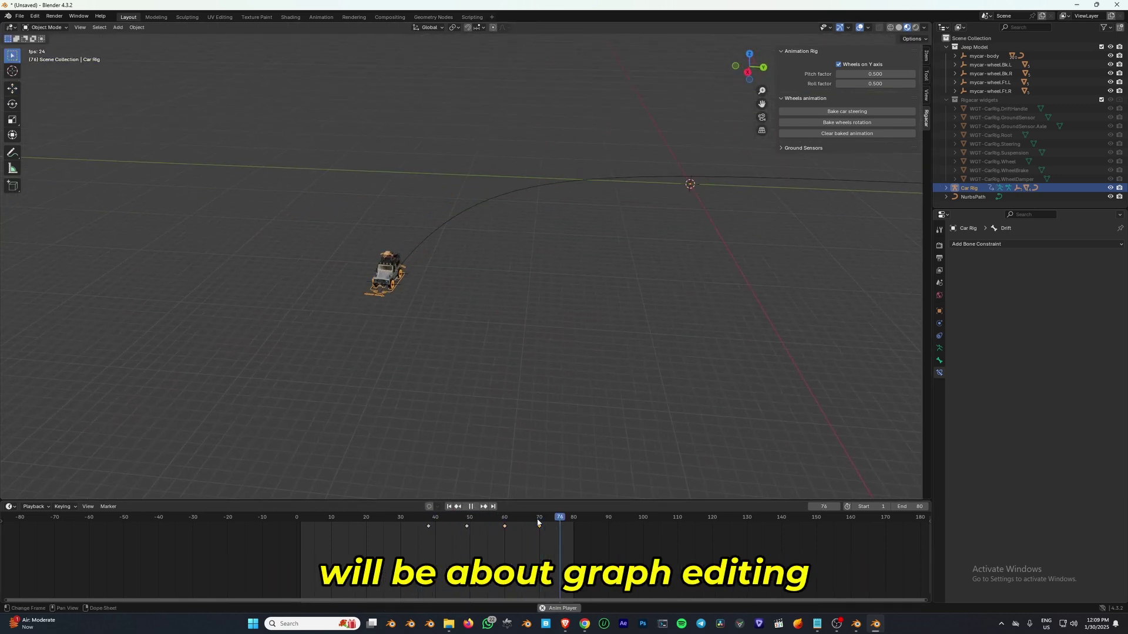
- Move the last drift keyframe to frame 80 and the first two drift keyframes to frames 30 and 41
{"action": "key", "text": "g"}
{"action": "left_click", "coordinate": [581, 538]}
{"action": "key", "text": "space"}
{"action": "left_click_drag", "start_coordinate": [461, 517], "coordinate": [429, 519]}
{"action": "key", "text": "space"}
{"action": "left_click_drag", "start_coordinate": [399, 544], "coordinate": [479, 516]}
{"action": "key", "text": "g"}
{"action": "left_click", "coordinate": [427, 548]}
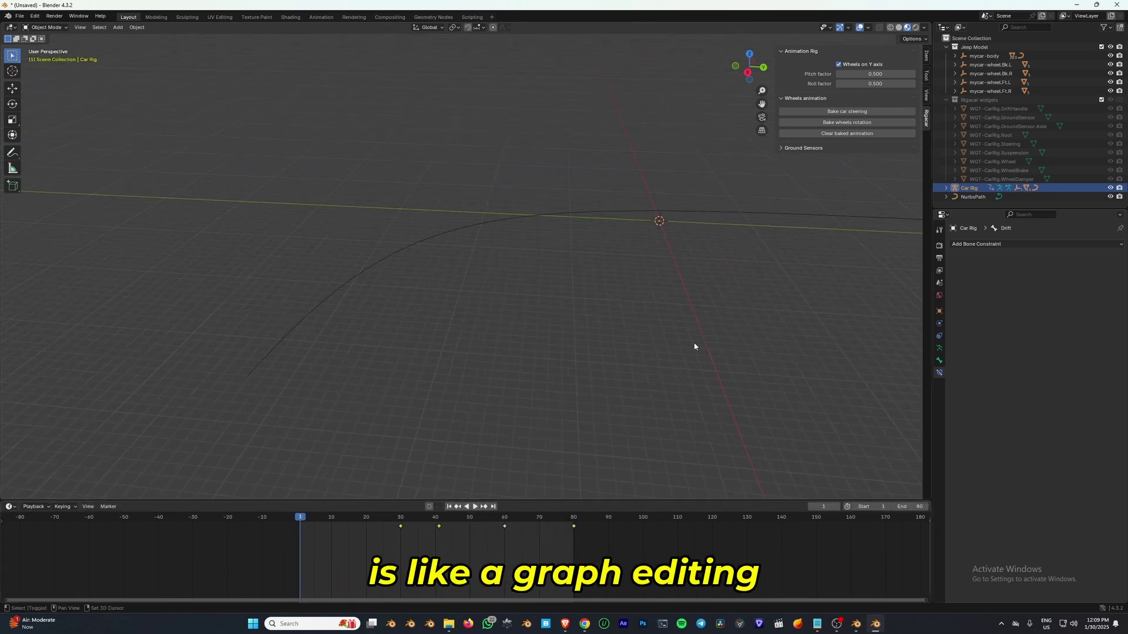
- Add a camera and align it to a close three-quarter front view of the jeep
{"action": "middle_click_drag", "start_coordinate": [666, 343], "coordinate": [586, 323], "text": "ctrl"}
{"action": "key", "text": "shift+a"}
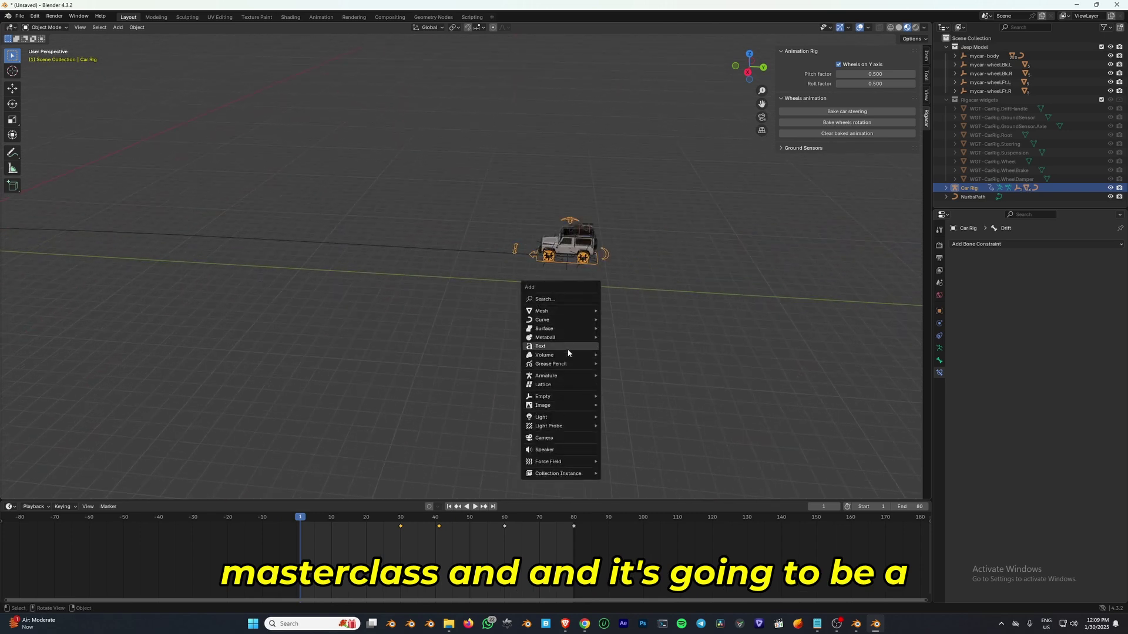
{"action": "left_click", "coordinate": [565, 441]}
{"action": "scroll", "coordinate": [412, 297], "scroll_direction": "up", "scroll_amount": 6}
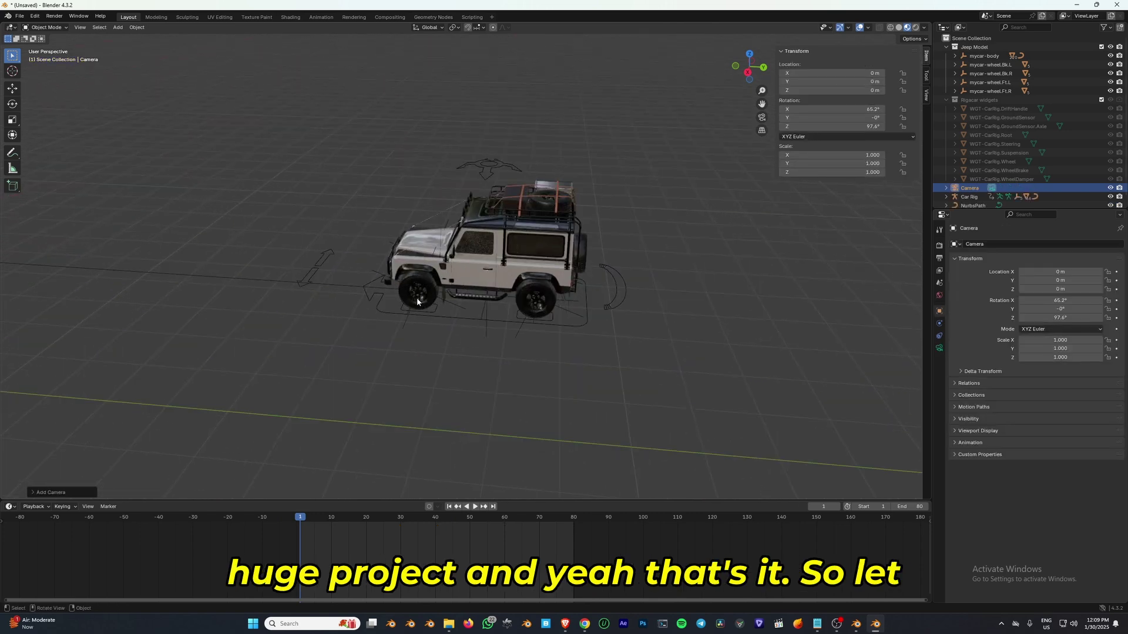
{"action": "middle_click_drag", "start_coordinate": [433, 352], "coordinate": [487, 308]}
{"action": "key", "text": "ctrl+alt+KP_0"}
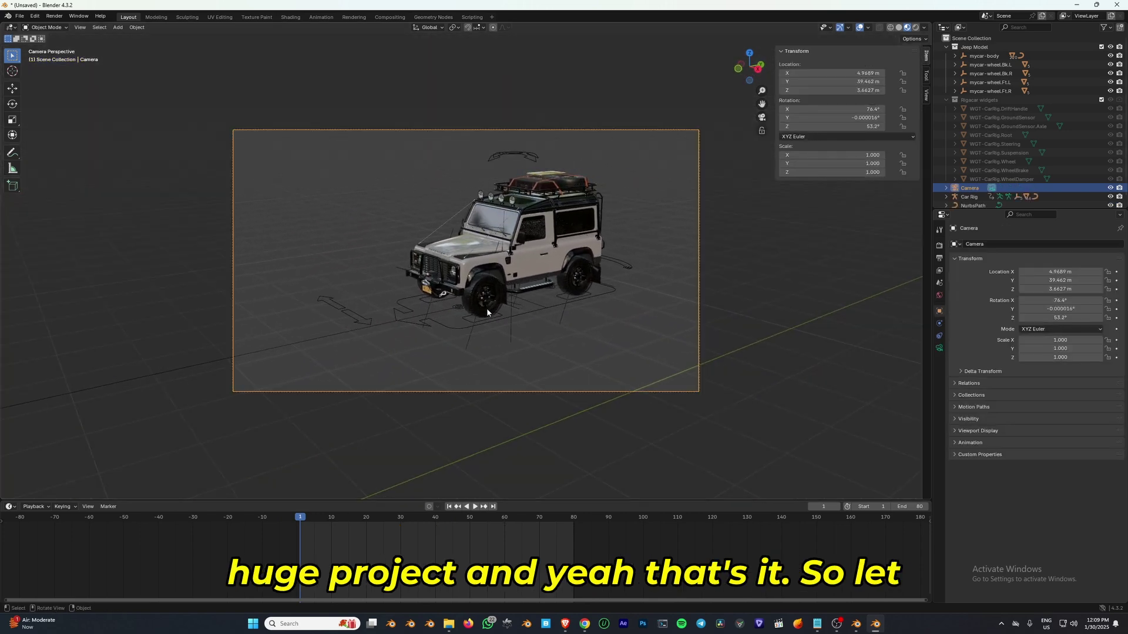
- Split the viewport in two, keeping the camera view beside a perspective view, and scale the camera to 3.715
{"action": "left_click_drag", "start_coordinate": [3, 25], "coordinate": [582, 259]}
{"action": "middle_click_drag", "start_coordinate": [405, 281], "coordinate": [409, 289]}
{"action": "scroll", "coordinate": [410, 289], "scroll_direction": "down", "scroll_amount": 5}
{"action": "scroll", "coordinate": [409, 289], "scroll_direction": "up", "scroll_amount": 1}
{"action": "key", "text": "s"}
{"action": "left_click", "coordinate": [946, 339]}
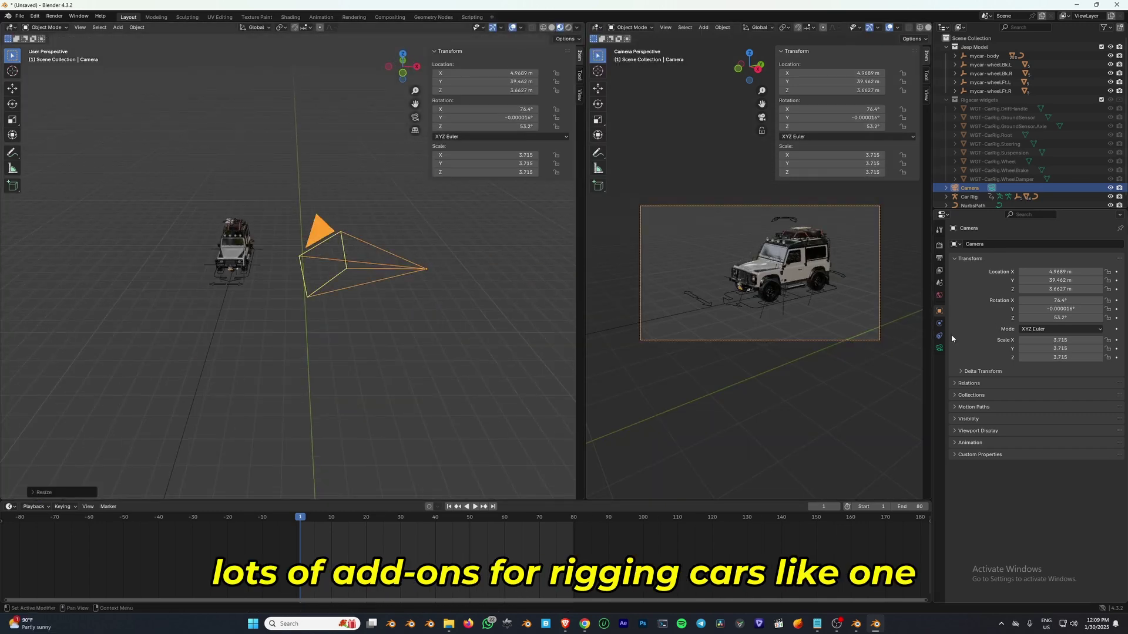
{"action": "scroll", "coordinate": [223, 259], "scroll_direction": "up", "scroll_amount": 2}
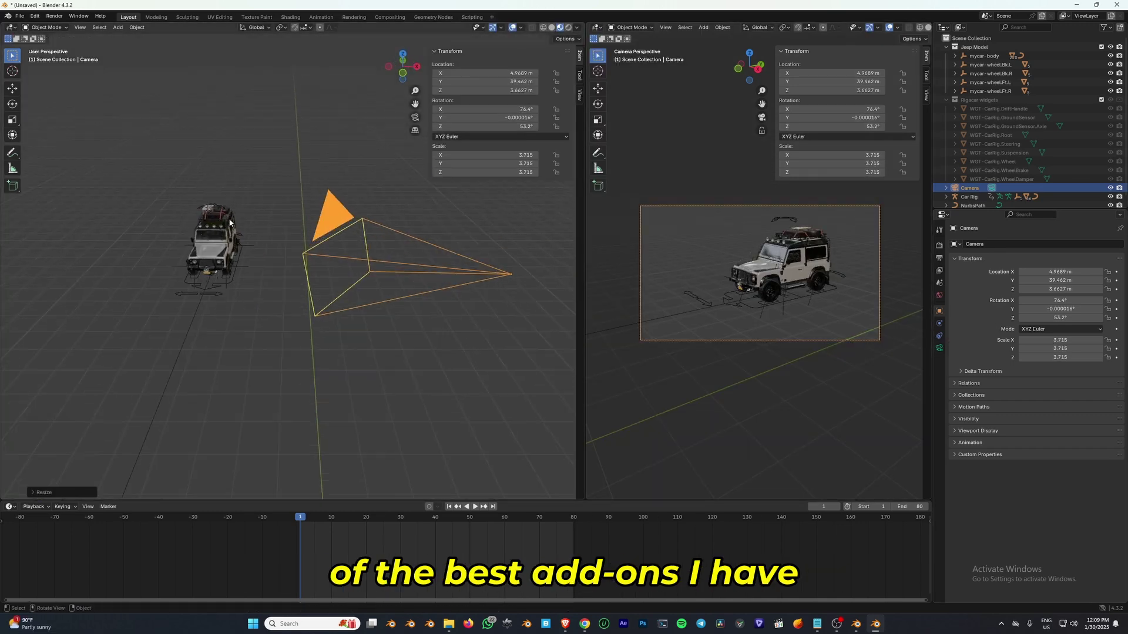
- Parent the camera to the jeep body mesh Plane.003 so it travels with the vehicle
{"action": "left_click", "coordinate": [195, 247], "text": "shift"}
{"action": "key", "text": "ctrl+p"}
{"action": "left_click", "coordinate": [196, 249]}
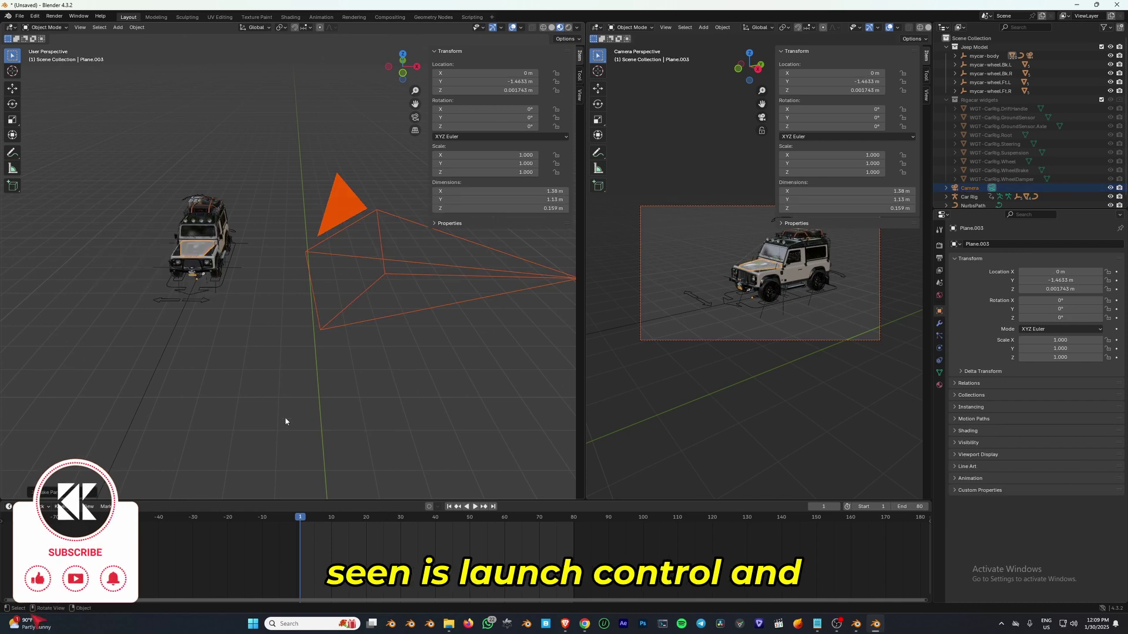
- Check the following shot in a maximized camera view, leave the camera view and restore the layout
{"action": "key", "text": "ctrl+space"}
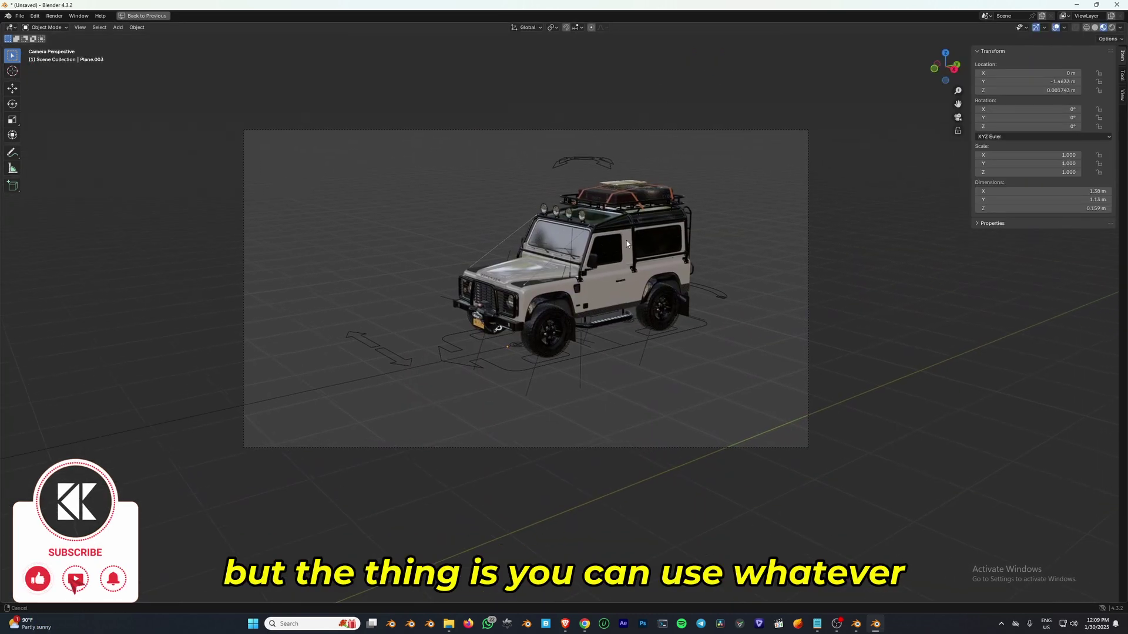
{"action": "key", "text": "Escape"}
{"action": "key", "text": "KP_0"}
{"action": "scroll", "coordinate": [565, 377], "scroll_direction": "down", "scroll_amount": 5}
{"action": "key", "text": "ctrl+space"}
{"action": "scroll", "coordinate": [510, 470], "scroll_direction": "down", "scroll_amount": 3}
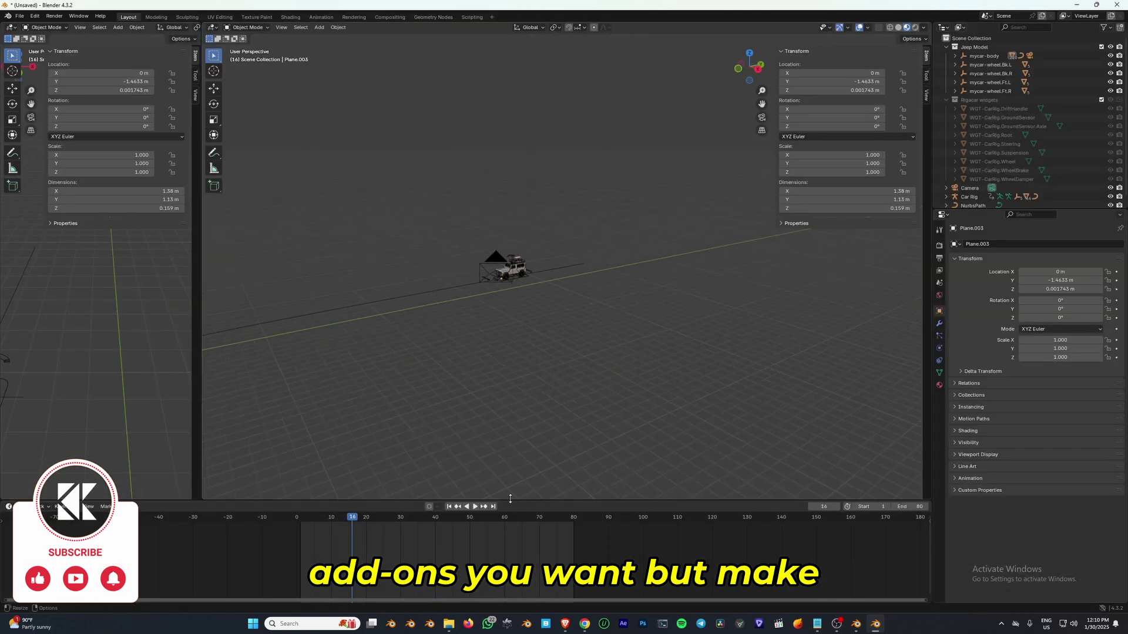
- Enlarge the timeline, select the camera in top view and keyframe its location and rotation at frame 30
{"action": "left_click_drag", "start_coordinate": [509, 513], "coordinate": [500, 439]}
{"action": "scroll", "coordinate": [441, 217], "scroll_direction": "up", "scroll_amount": 3}
{"action": "left_click", "coordinate": [441, 219]}
{"action": "middle_click_drag", "start_coordinate": [441, 220], "coordinate": [434, 306], "text": "alt"}
{"action": "mouse_move", "coordinate": [392, 456]}
{"action": "left_mouse_down"}
{"action": "mouse_move", "coordinate": [329, 446]}
{"action": "mouse_move", "coordinate": [384, 442]}
{"action": "left_mouse_up"}
{"action": "key", "text": "i"}
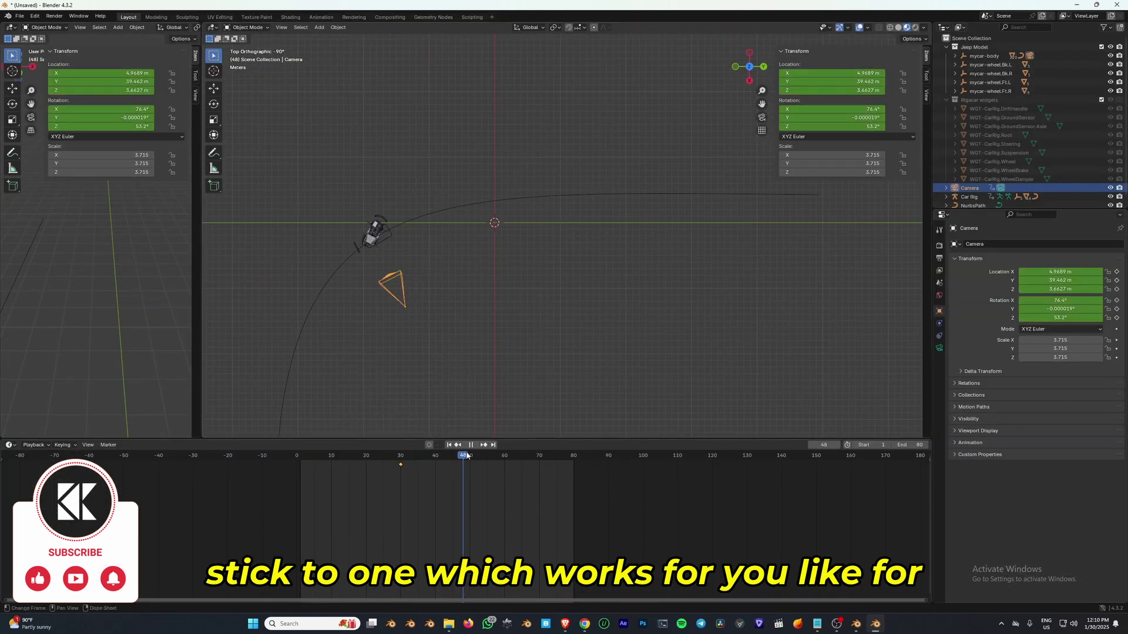
- Add a Track To constraint to the camera with Plane.003 as its target
{"action": "left_click", "coordinate": [939, 336]}
{"action": "left_click", "coordinate": [1058, 244]}
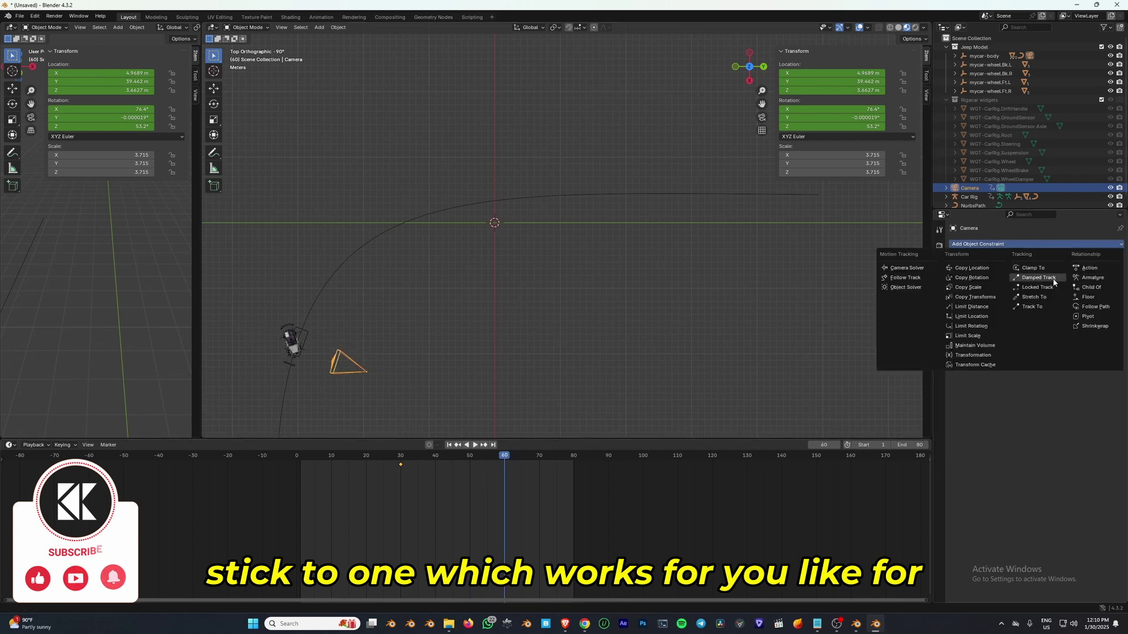
{"action": "left_click", "coordinate": [1033, 306]}
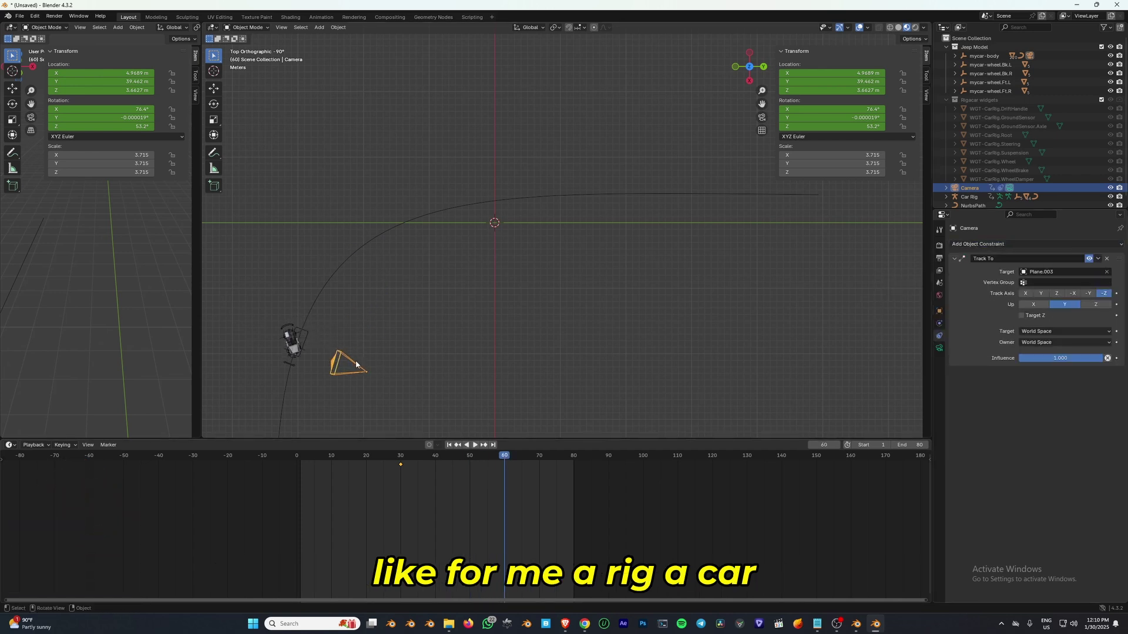
- At frame 60, move the camera to the opposite side of the jeep and keyframe it
{"action": "key", "text": "g"}
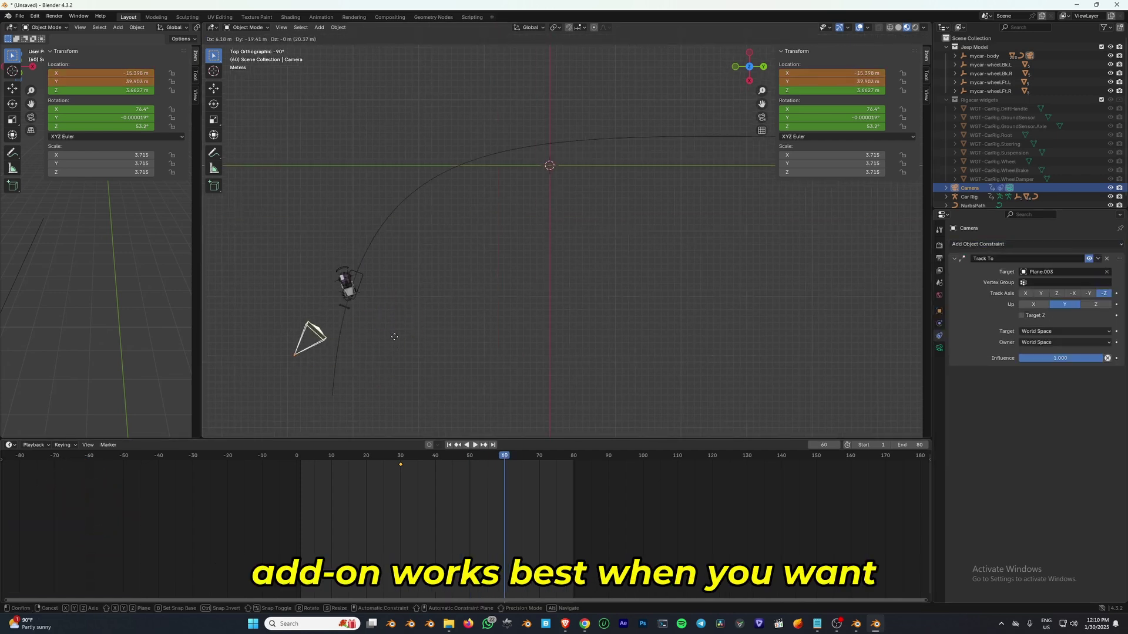
{"action": "left_click", "coordinate": [388, 324]}
{"action": "key", "text": "k"}
{"action": "left_click", "coordinate": [387, 325]}
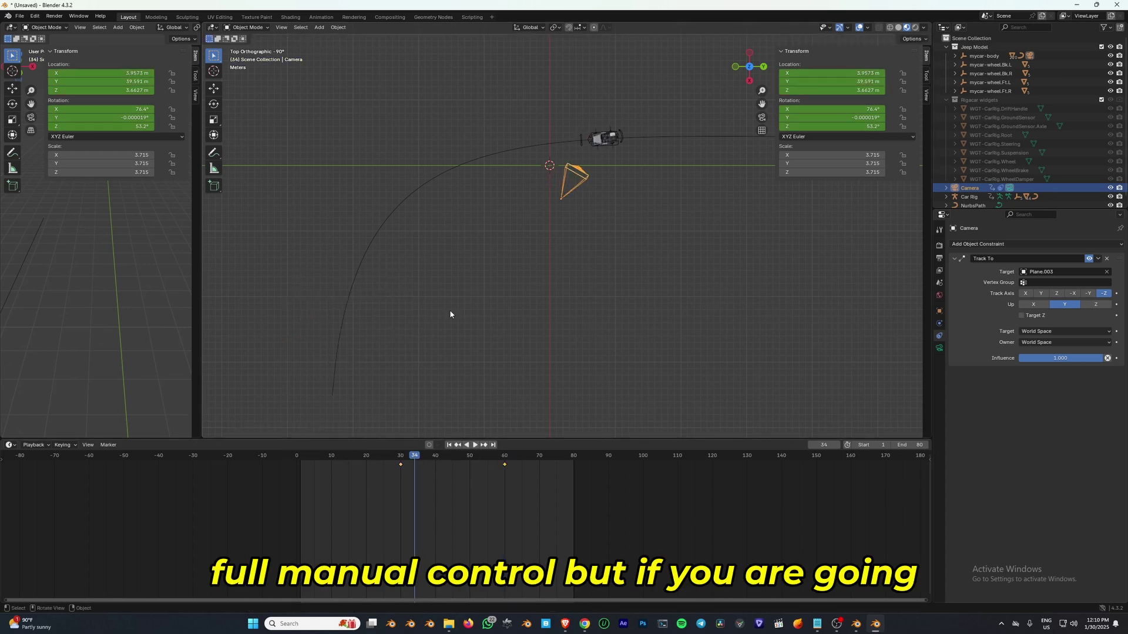
- Look through the camera in an enlarged viewport and try to reframe the jeep with the camera locked to the view
{"action": "key", "text": "KP_0"}
{"action": "left_click_drag", "start_coordinate": [198, 252], "coordinate": [464, 235]}
{"action": "left_click", "coordinate": [762, 130]}
{"action": "middle_click_drag", "start_coordinate": [815, 226], "coordinate": [831, 327]}
{"action": "left_click", "coordinate": [762, 130]}
{"action": "scroll", "coordinate": [792, 228], "scroll_direction": "up", "scroll_amount": 2}
- Set the camera's Passepartout to 1.000 in its viewport display settings
{"action": "left_click", "coordinate": [940, 348]}
{"action": "left_click", "coordinate": [989, 404]}
{"action": "left_click_drag", "start_coordinate": [1063, 468], "coordinate": [1112, 469]}
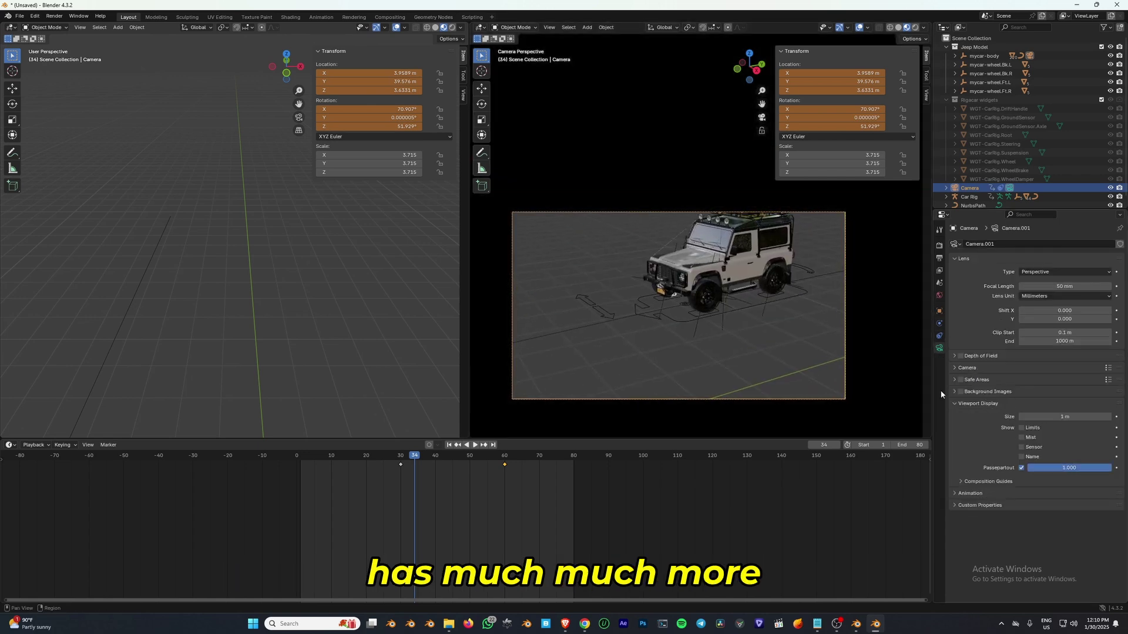
{"action": "left_click", "coordinate": [955, 404]}
- Play back the camera move and shift the camera's second keyframe to frame 80
{"action": "key", "text": "space"}
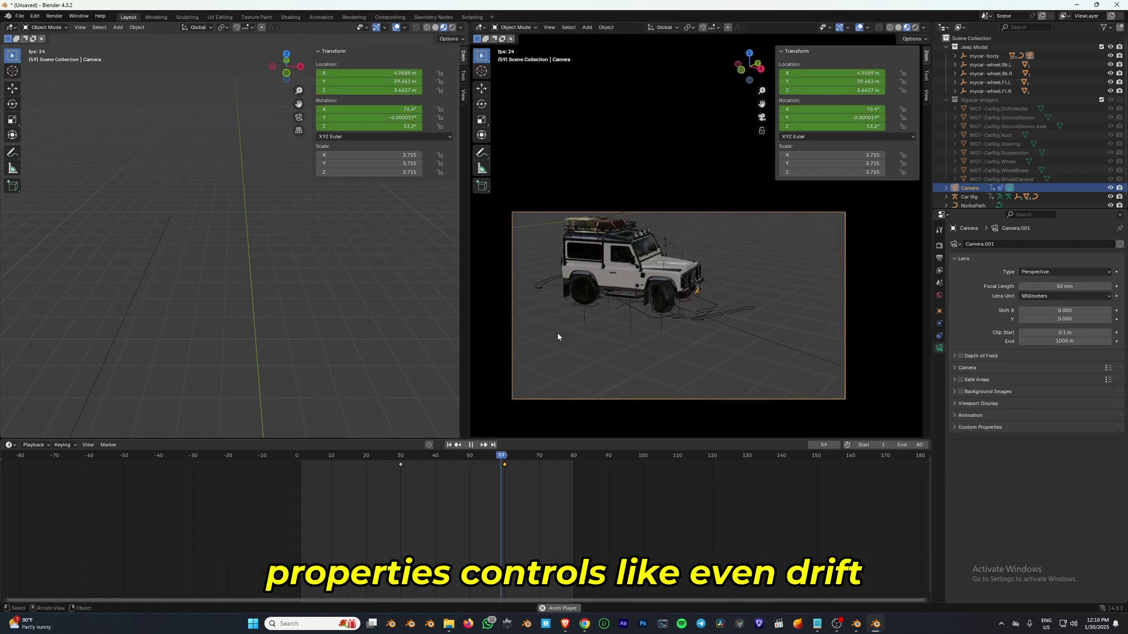
{"action": "left_click_drag", "start_coordinate": [567, 454], "coordinate": [501, 447]}
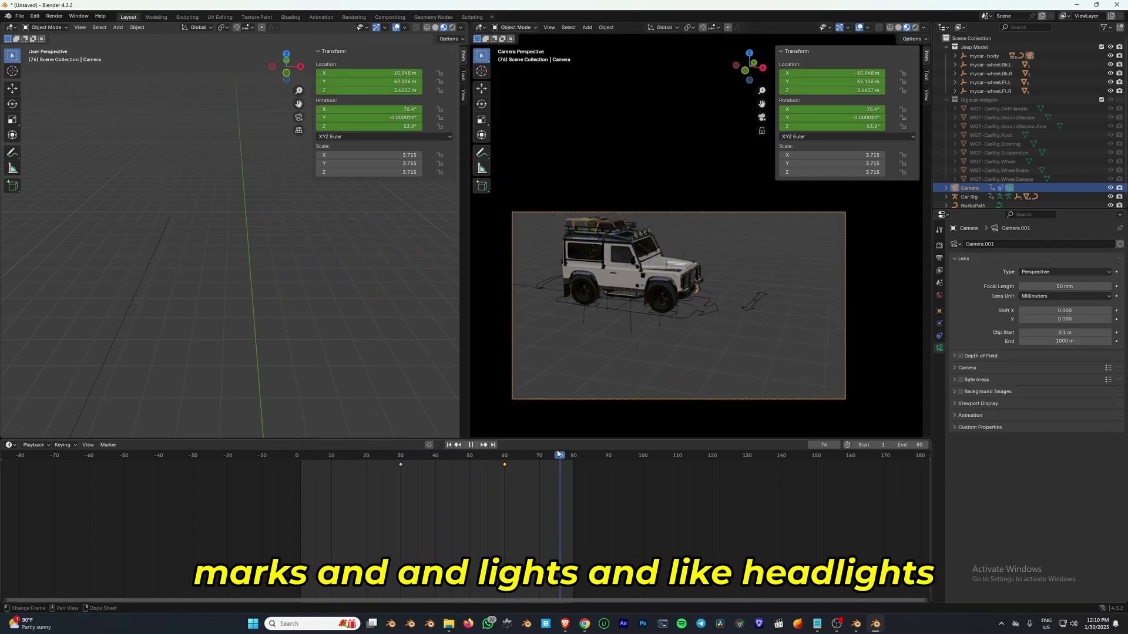
{"action": "key", "text": "g"}
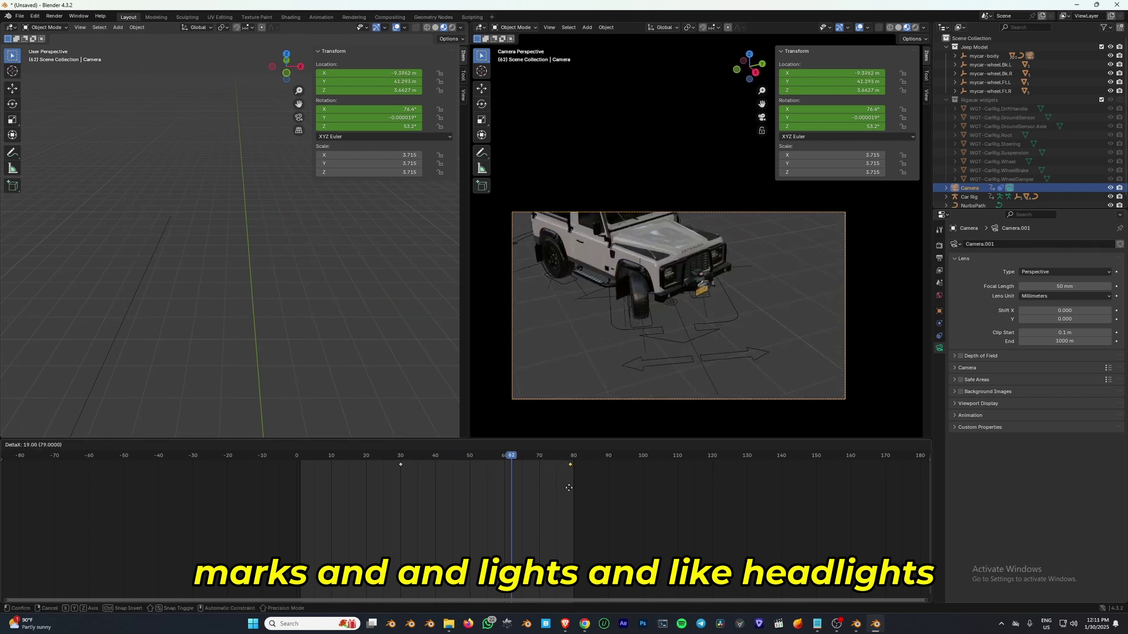
{"action": "left_click", "coordinate": [569, 489]}
- Replace the camera's Track To target with the jeep part Cube.048
{"action": "left_click", "coordinate": [940, 336]}
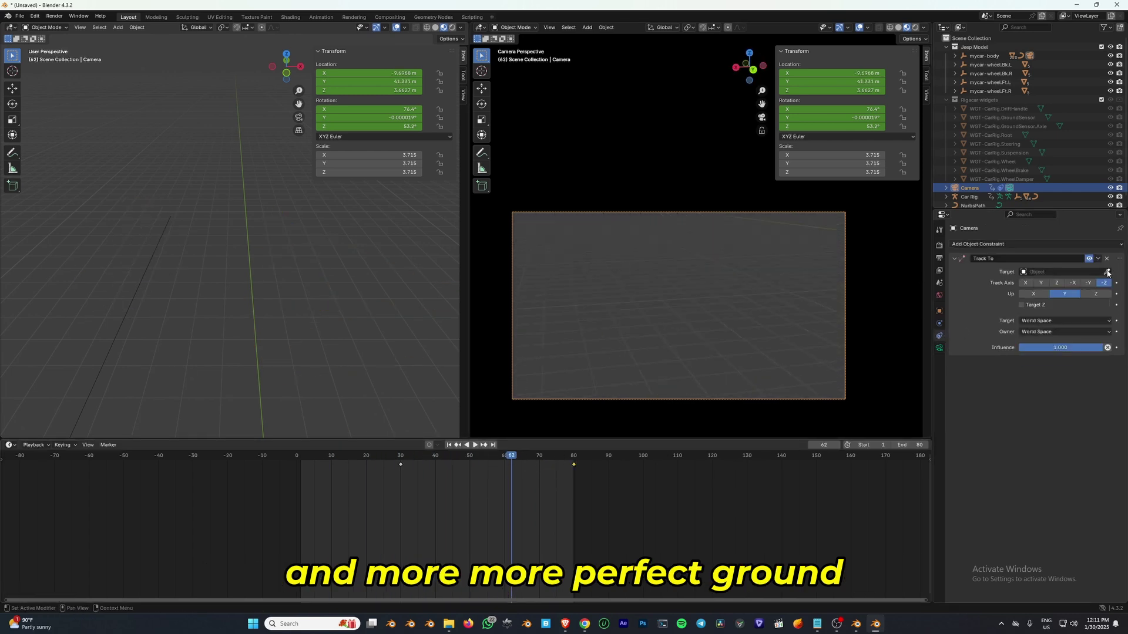
{"action": "middle_click_drag", "start_coordinate": [188, 205], "coordinate": [220, 278], "text": "shift"}
{"action": "scroll", "coordinate": [220, 278], "scroll_direction": "down", "scroll_amount": 5}
{"action": "middle_click_drag", "start_coordinate": [226, 280], "coordinate": [184, 286]}
{"action": "middle_click_drag", "start_coordinate": [244, 240], "coordinate": [177, 290], "text": "shift"}
{"action": "scroll", "coordinate": [176, 290], "scroll_direction": "up", "scroll_amount": 5}
{"action": "middle_click_drag", "start_coordinate": [176, 290], "coordinate": [241, 236], "text": "shift"}
{"action": "left_click", "coordinate": [1107, 272]}
{"action": "left_click", "coordinate": [191, 277]}
- Retarget the camera's Track To constraint to the jeep part Plane.075 and play back the shot
{"action": "middle_click_drag", "start_coordinate": [328, 322], "coordinate": [189, 178], "text": "shift"}
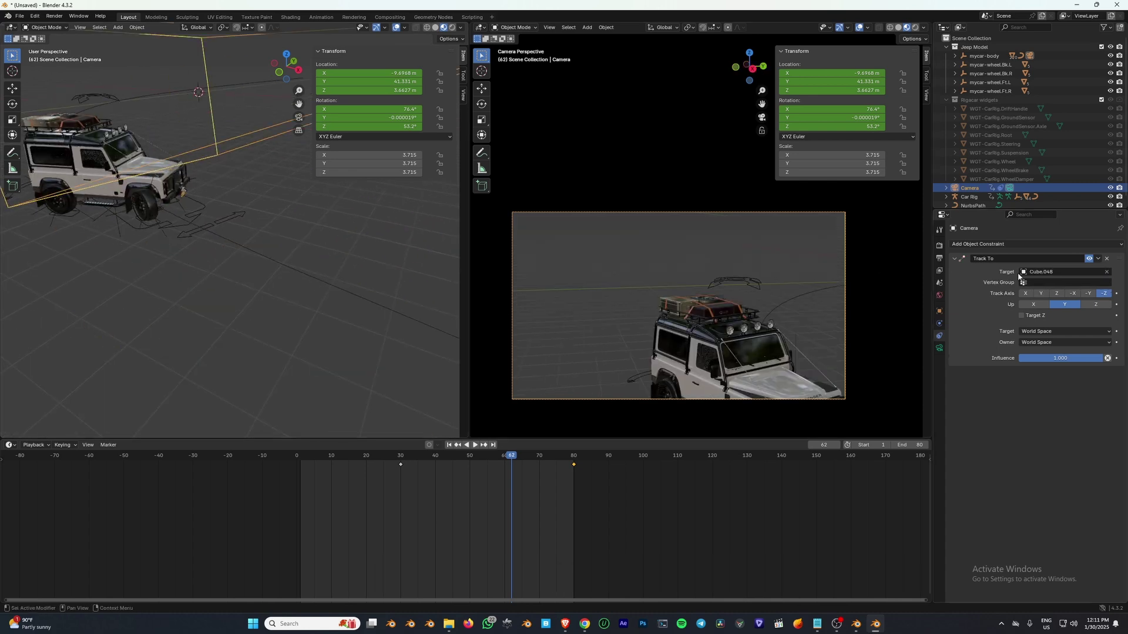
{"action": "left_click", "coordinate": [1107, 272]}
{"action": "left_click", "coordinate": [1107, 272]}
{"action": "left_click", "coordinate": [364, 180]}
{"action": "key", "text": "space"}
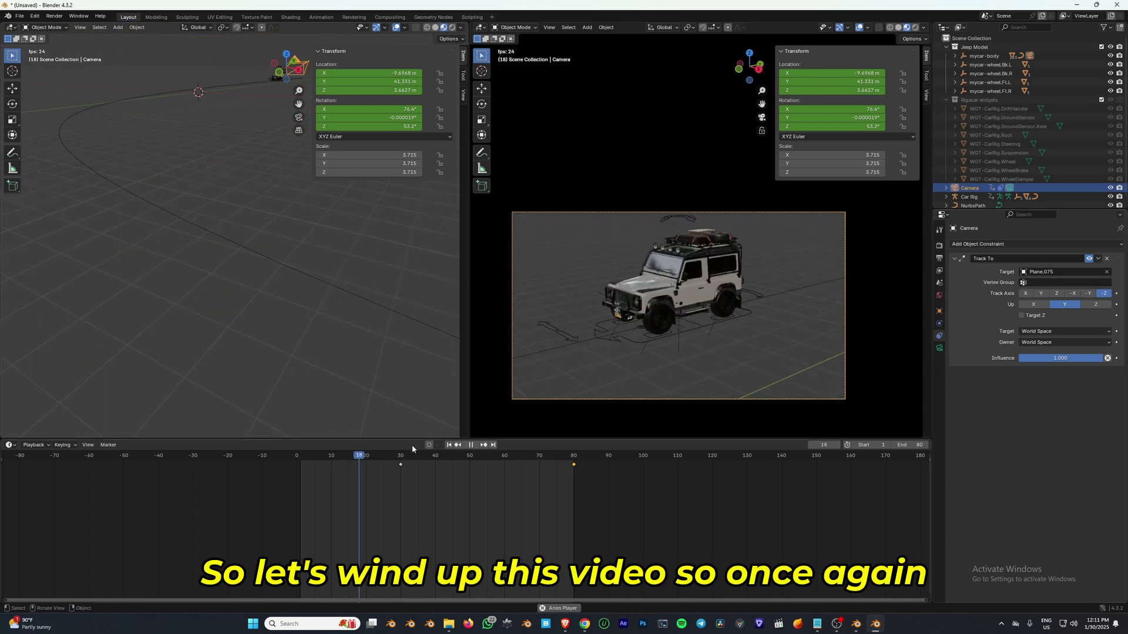